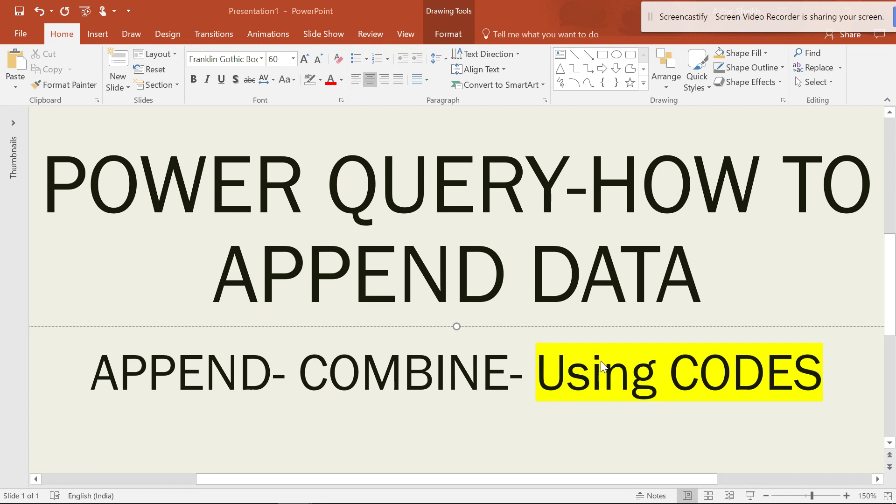
Step: Switch to the Current & Savings-2017 workbook and look over the whole Savings table
{"action": "mouse_move", "coordinate": [505, 490]}
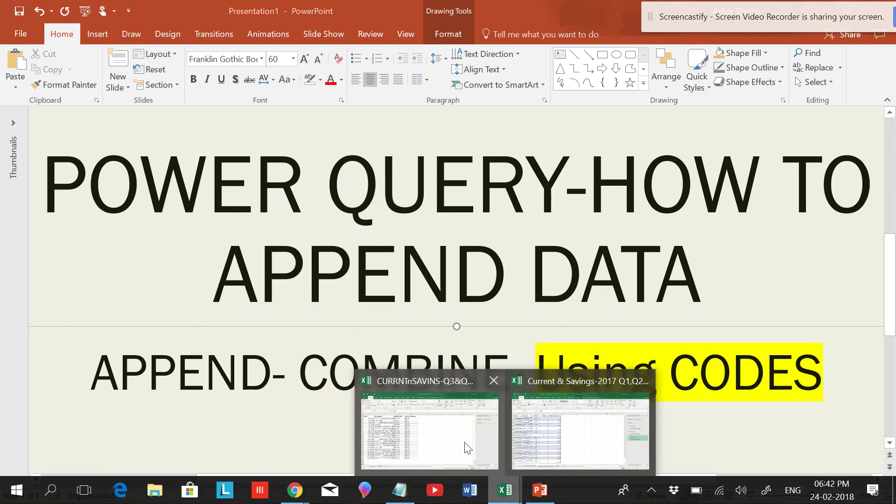
{"action": "left_click", "coordinate": [579, 428]}
{"action": "key", "text": "ctrl+a"}
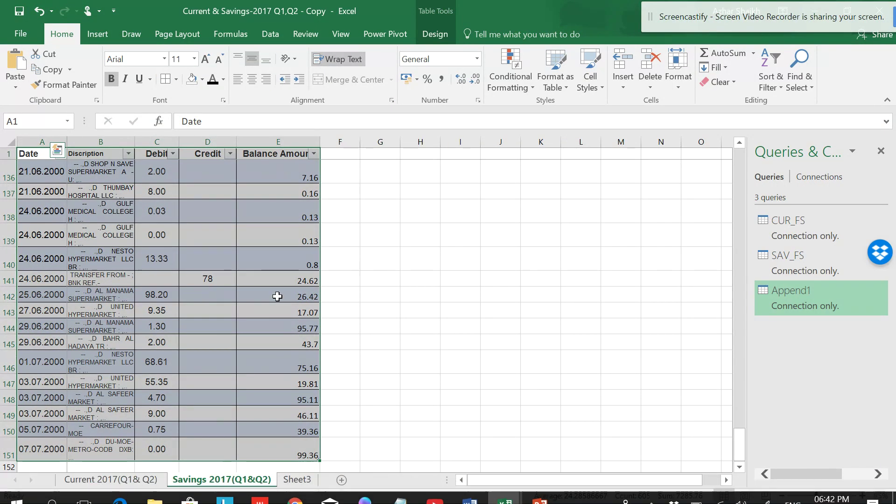
{"action": "scroll", "coordinate": [273, 288], "scroll_direction": "down", "scroll_amount": 2}
{"action": "scroll", "coordinate": [271, 288], "scroll_direction": "up", "scroll_amount": 1}
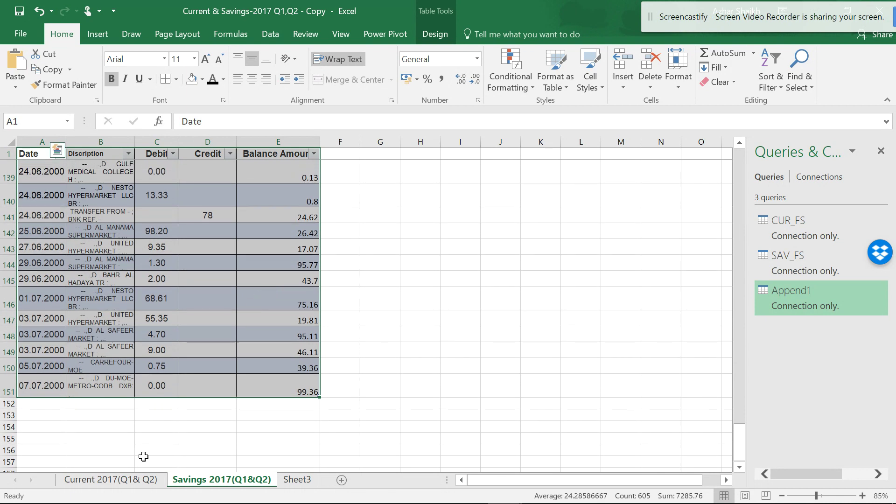
{"action": "scroll", "coordinate": [204, 443], "scroll_direction": "up", "scroll_amount": 4}
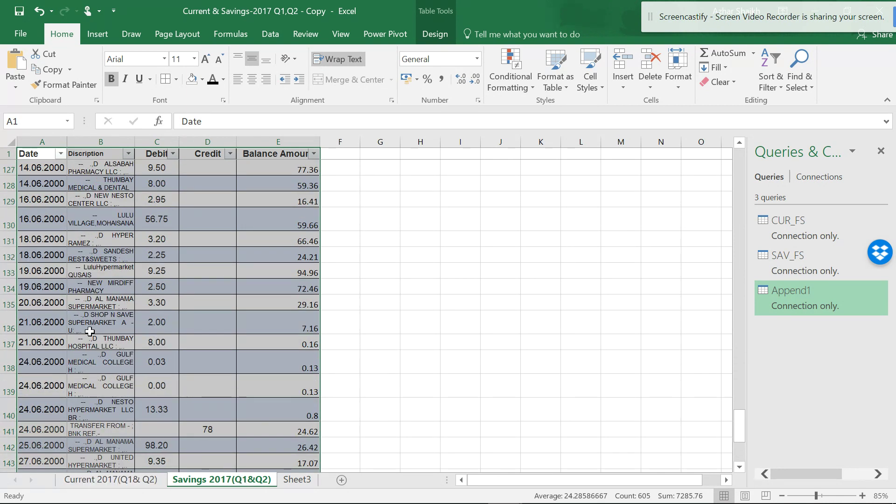
{"action": "scroll", "coordinate": [89, 331], "scroll_direction": "up", "scroll_amount": 3}
{"action": "scroll", "coordinate": [89, 330], "scroll_direction": "up", "scroll_amount": 3}
Step: Flip between the Current, Savings and Sheet3 pivot-summary sheets
{"action": "left_click", "coordinate": [161, 480]}
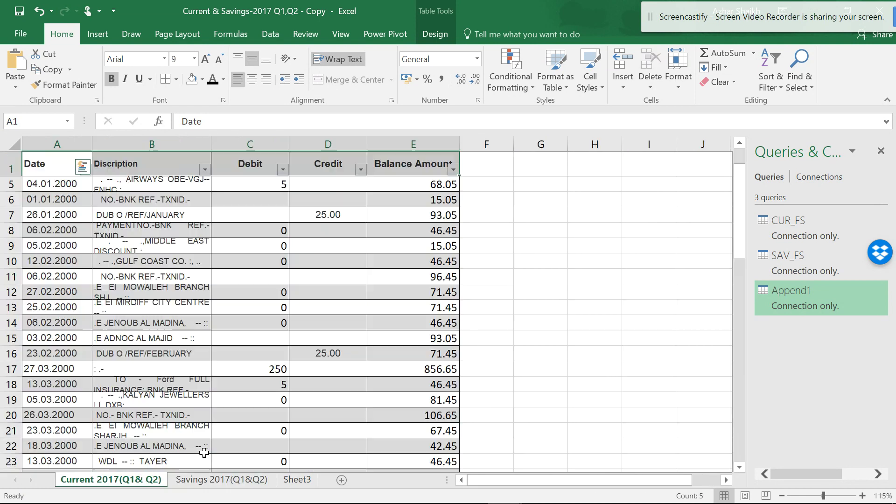
{"action": "left_click", "coordinate": [217, 479]}
{"action": "left_click", "coordinate": [297, 479]}
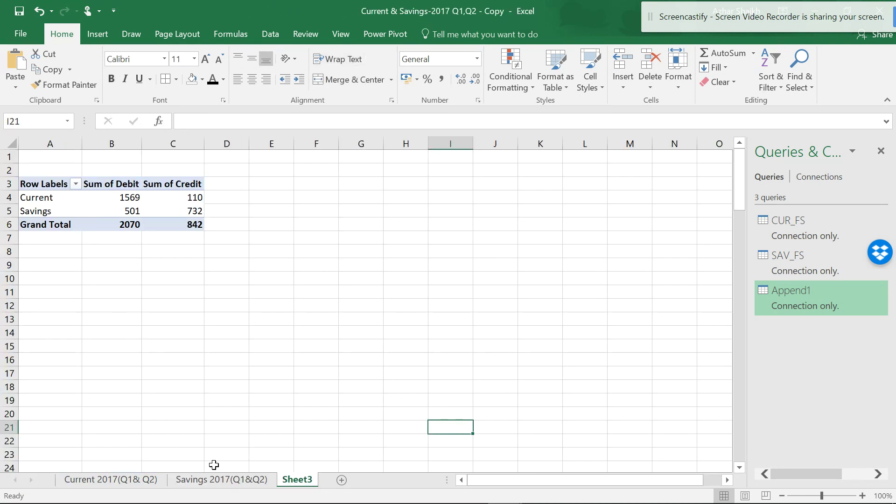
{"action": "left_click", "coordinate": [218, 479]}
{"action": "left_click", "coordinate": [158, 481]}
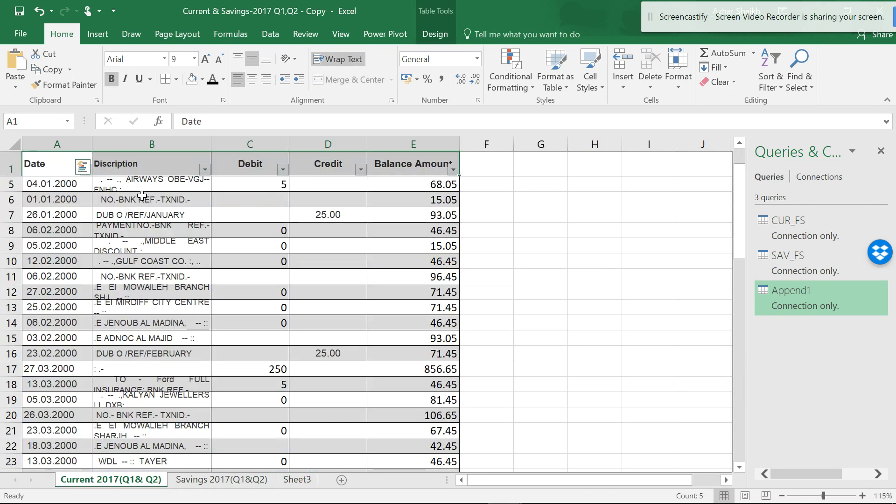
Step: Inspect the Current sheet's Description, Debit, Date and Balance Amount headers and the Debit filter
{"action": "left_click", "coordinate": [153, 171]}
{"action": "left_click", "coordinate": [249, 169]}
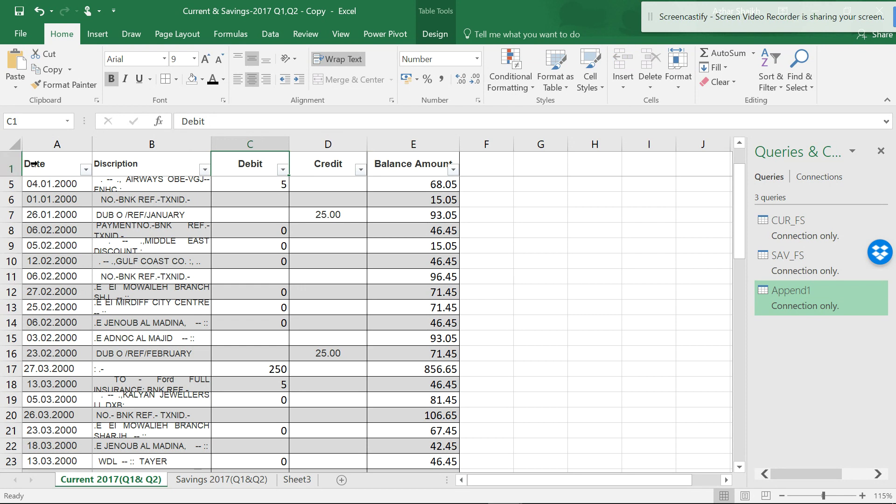
{"action": "left_click", "coordinate": [24, 168]}
{"action": "left_click", "coordinate": [173, 170]}
{"action": "left_click", "coordinate": [283, 169]}
{"action": "left_click", "coordinate": [329, 167]}
{"action": "left_click", "coordinate": [404, 163]}
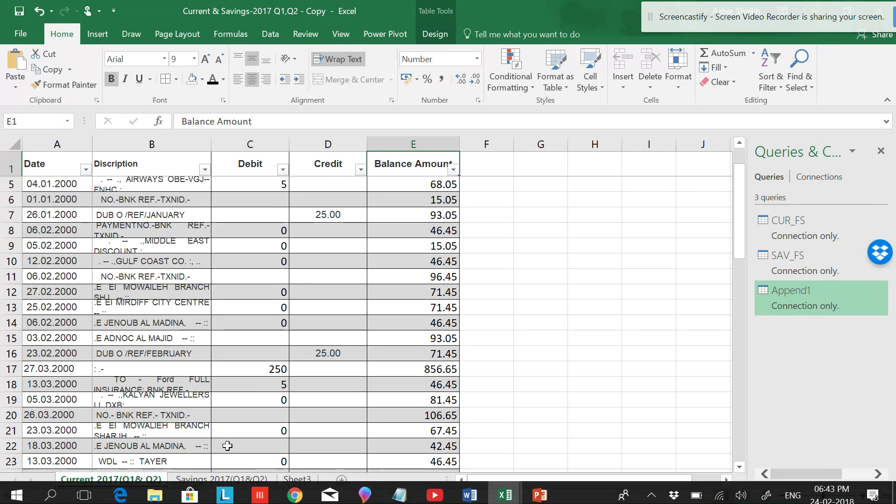
Step: Back on Savings, select the table and review its Debit, Credit and Balance Amount headers
{"action": "left_click", "coordinate": [222, 479]}
{"action": "left_click", "coordinate": [26, 154]}
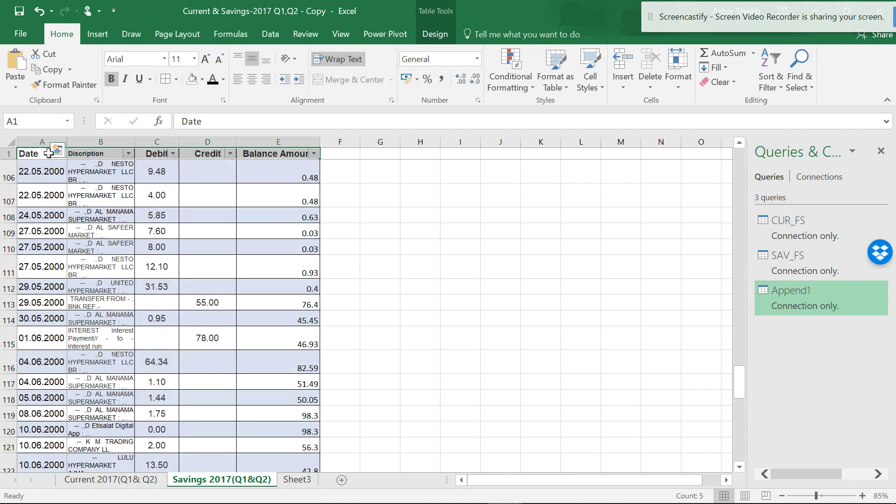
{"action": "key", "text": "ctrl+a"}
{"action": "left_click", "coordinate": [155, 158]}
{"action": "left_click", "coordinate": [213, 154]}
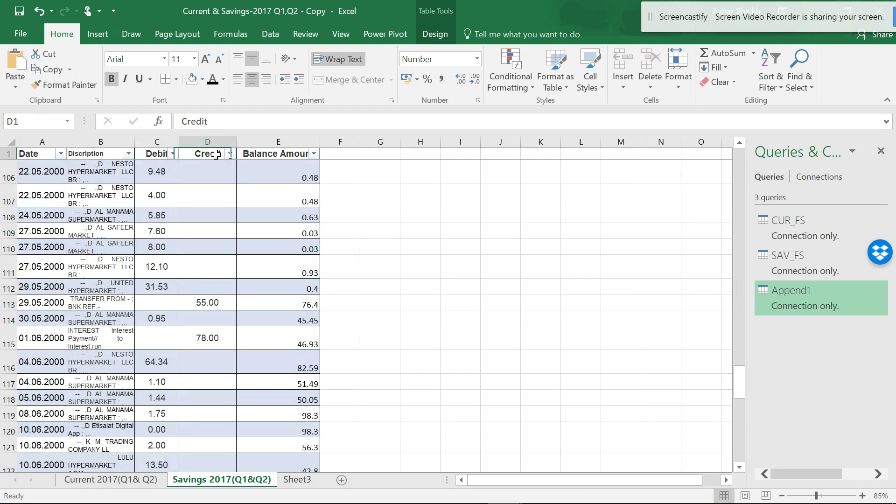
{"action": "left_click", "coordinate": [259, 154]}
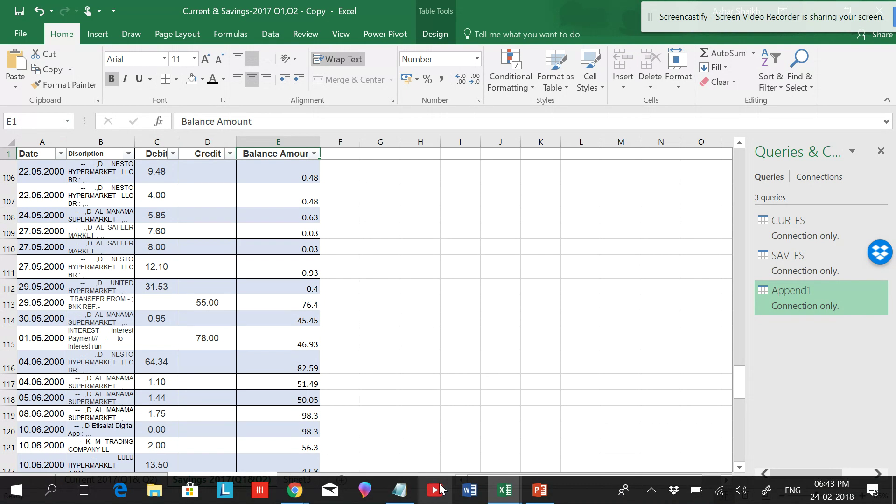
{"action": "left_click", "coordinate": [505, 490]}
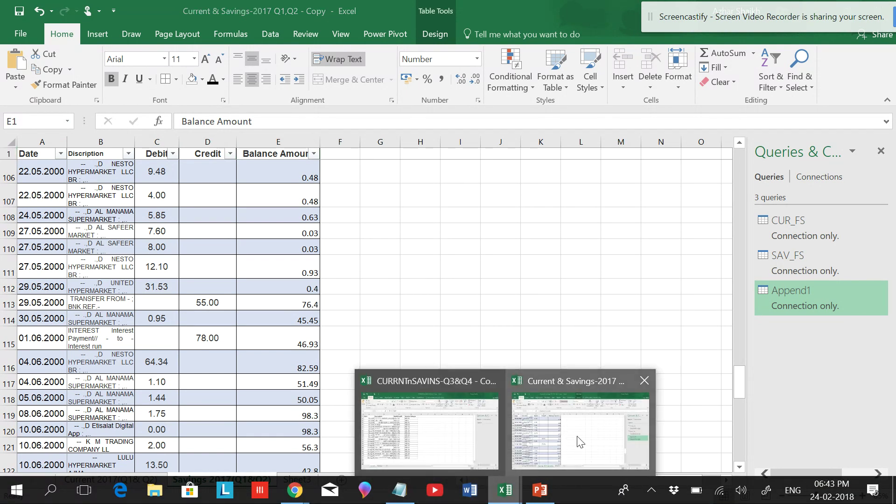
Step: In CURRNTnSAVINS-Q3&Q4, check the Description and Debit/Credit headers and the value in C2
{"action": "left_click", "coordinate": [456, 435]}
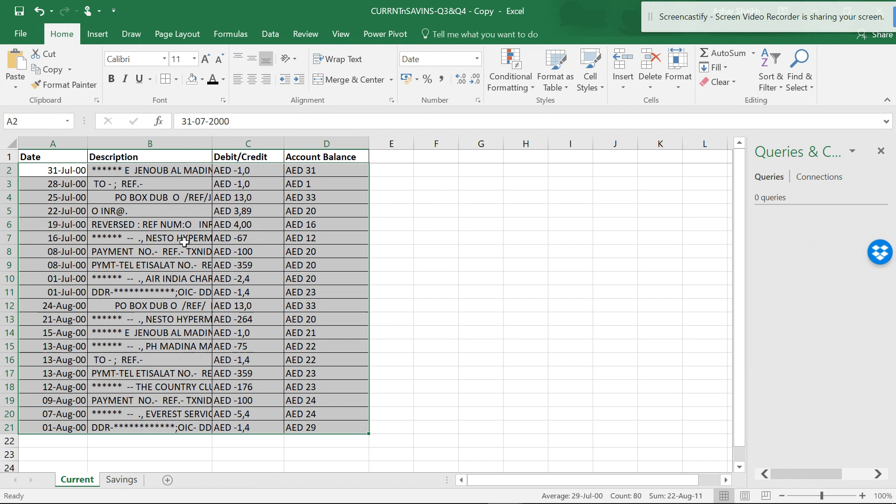
{"action": "left_click", "coordinate": [51, 157]}
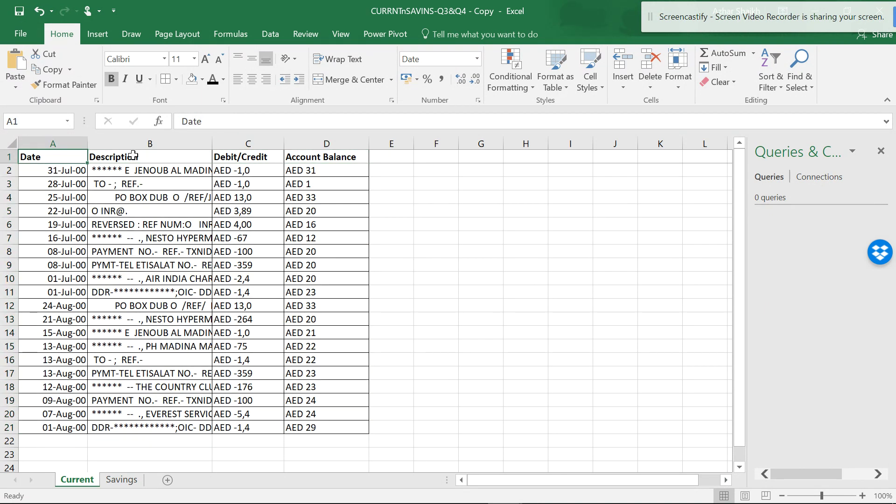
{"action": "left_click", "coordinate": [148, 160]}
{"action": "left_click", "coordinate": [243, 160]}
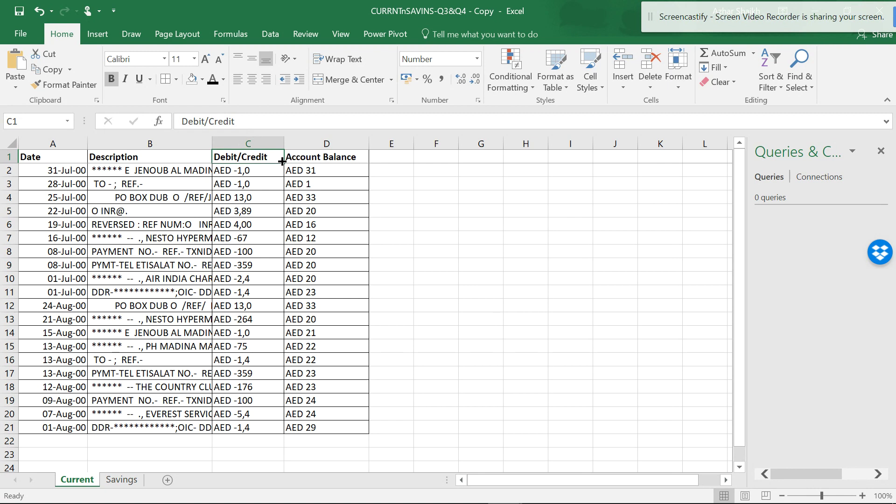
{"action": "double_click", "coordinate": [239, 171]}
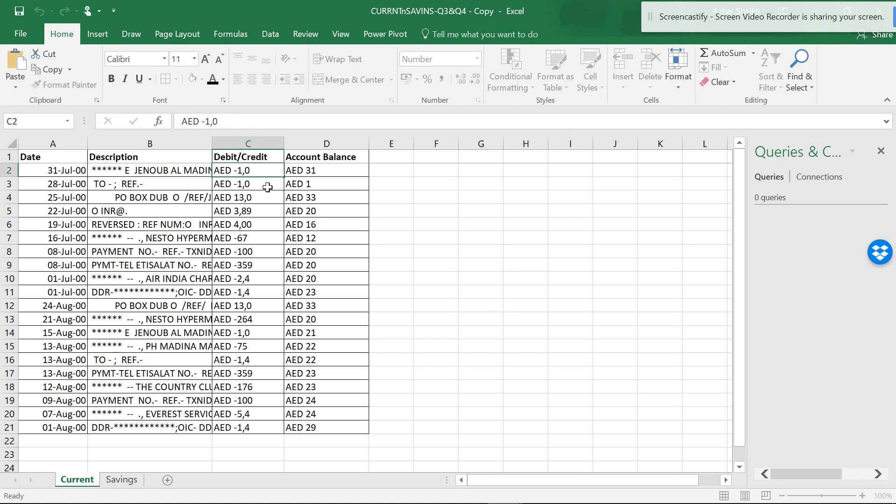
{"action": "left_click", "coordinate": [268, 187]}
Step: Inspect the AED-prefixed values in C2–C8, such as AED 3,89 and AED -100, then go to Savings
{"action": "scroll", "coordinate": [258, 234], "scroll_direction": "up", "scroll_amount": 6}
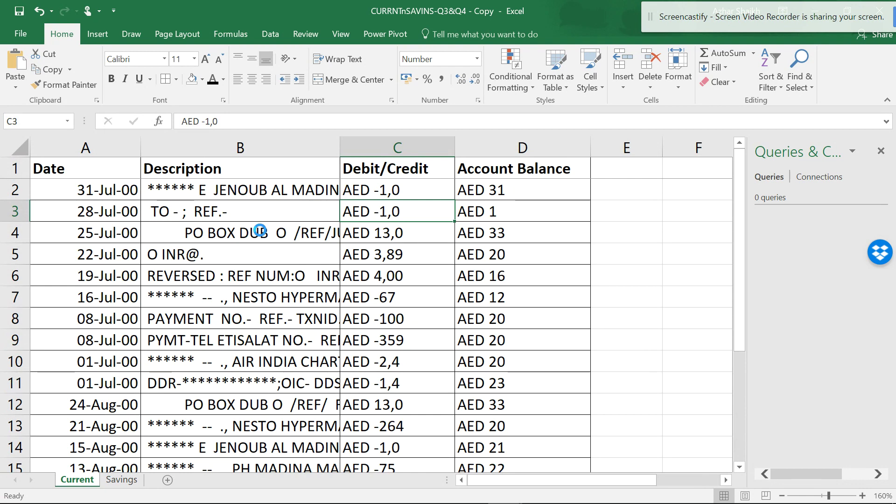
{"action": "scroll", "coordinate": [462, 215], "scroll_direction": "up", "scroll_amount": 2}
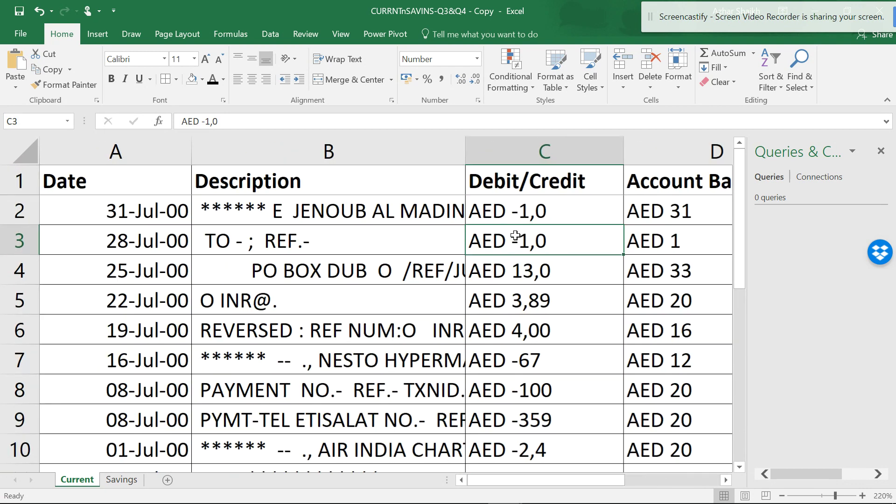
{"action": "left_click", "coordinate": [530, 217]}
{"action": "left_click", "coordinate": [530, 242]}
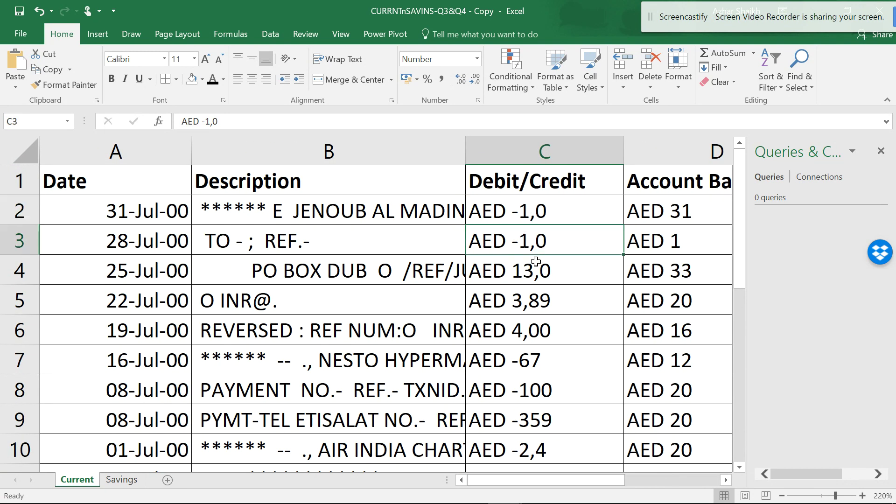
{"action": "left_click", "coordinate": [524, 271]}
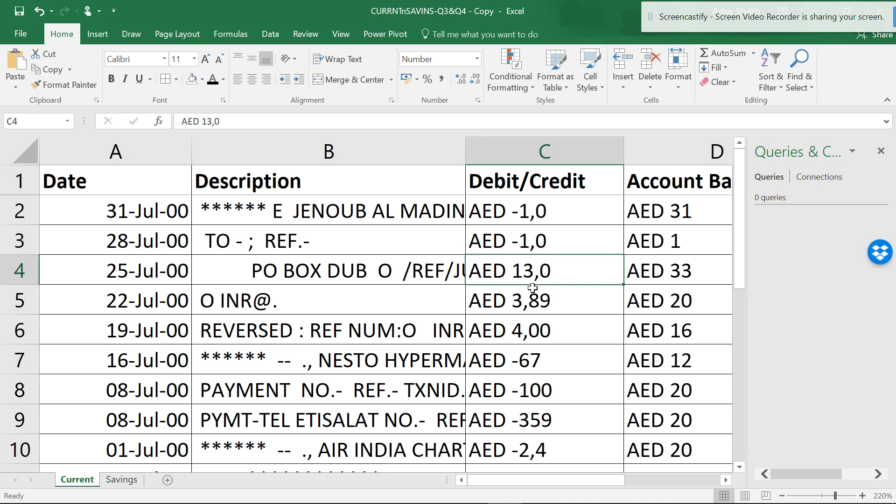
{"action": "left_click", "coordinate": [529, 302]}
{"action": "scroll", "coordinate": [529, 278], "scroll_direction": "down", "scroll_amount": 1}
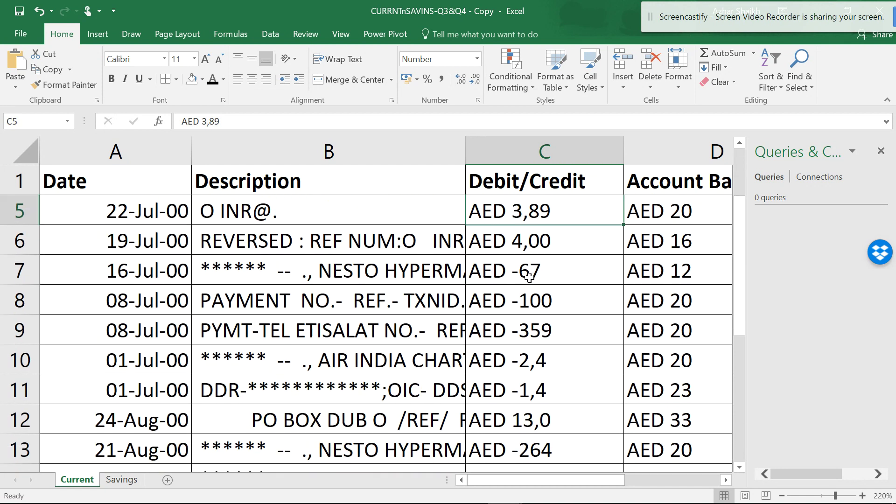
{"action": "left_click", "coordinate": [521, 242]}
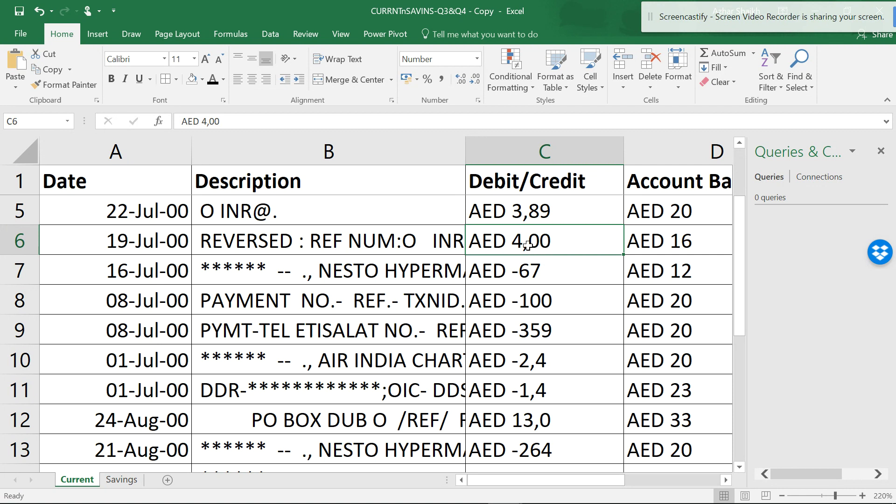
{"action": "left_click", "coordinate": [523, 272]}
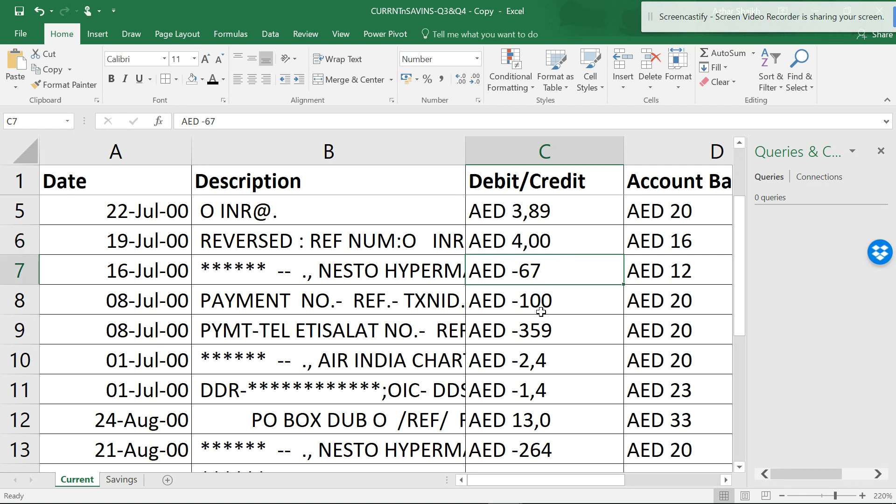
{"action": "left_click", "coordinate": [536, 313]}
{"action": "scroll", "coordinate": [518, 308], "scroll_direction": "down", "scroll_amount": 2}
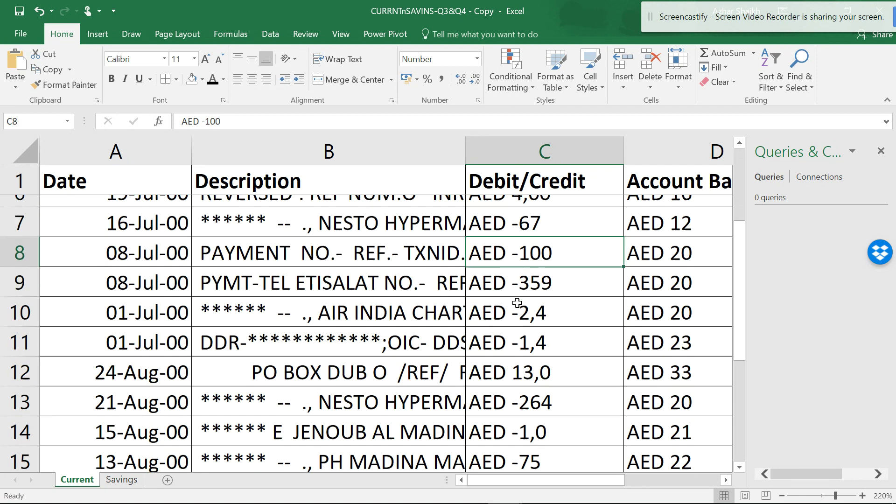
{"action": "scroll", "coordinate": [346, 332], "scroll_direction": "down", "scroll_amount": 3, "text": "ctrl"}
{"action": "scroll", "coordinate": [345, 339], "scroll_direction": "down", "scroll_amount": 2, "text": "ctrl"}
{"action": "scroll", "coordinate": [344, 334], "scroll_direction": "up", "scroll_amount": 3, "text": "ctrl"}
{"action": "scroll", "coordinate": [336, 326], "scroll_direction": "down", "scroll_amount": 2, "text": "ctrl"}
{"action": "scroll", "coordinate": [325, 316], "scroll_direction": "up", "scroll_amount": 3}
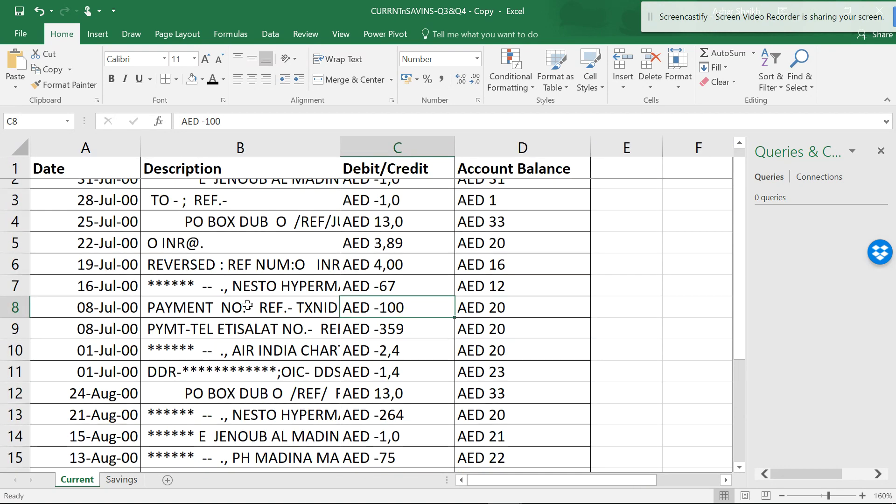
{"action": "left_click", "coordinate": [120, 480]}
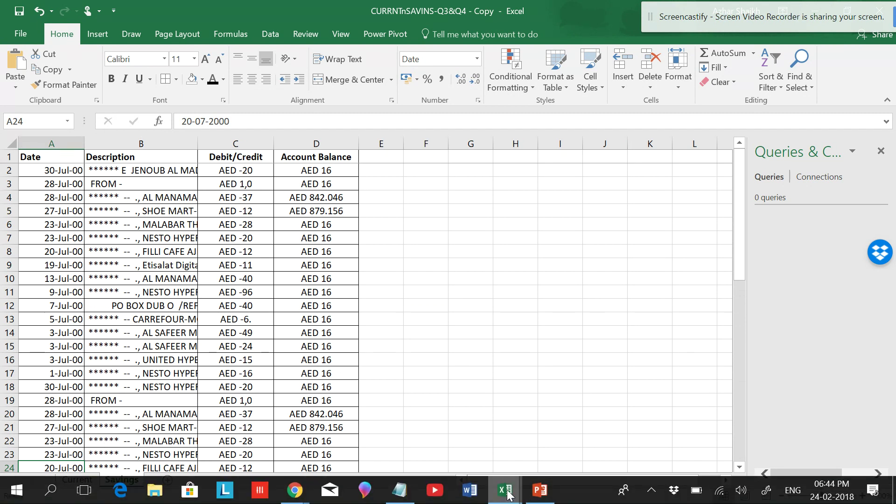
Step: Reopen Sheet3's pivot summary in the Current & Savings-2017 workbook
{"action": "mouse_move", "coordinate": [505, 490]}
{"action": "left_click", "coordinate": [544, 427]}
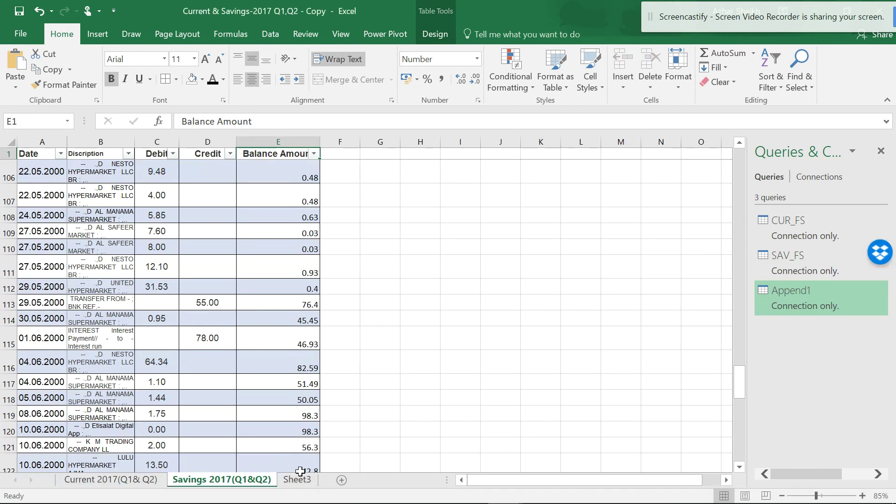
{"action": "left_click", "coordinate": [296, 480]}
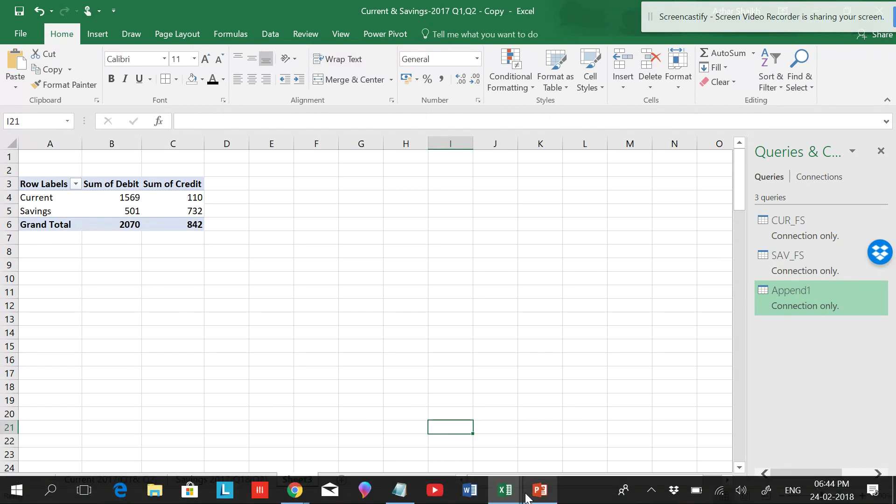
Step: Return to CURRNTnSAVINS-Q3&Q4 and select the Current sheet, grouped with Savings
{"action": "mouse_move", "coordinate": [504, 496]}
{"action": "left_click", "coordinate": [463, 450]}
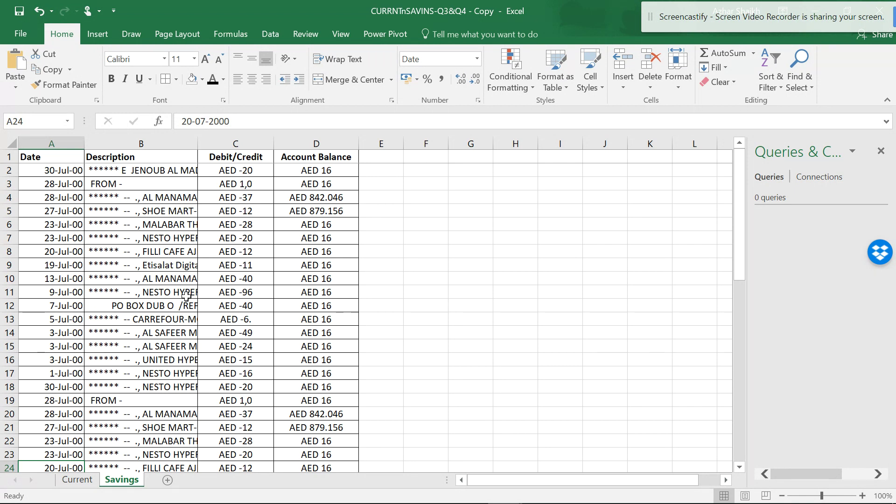
{"action": "left_click", "coordinate": [68, 480]}
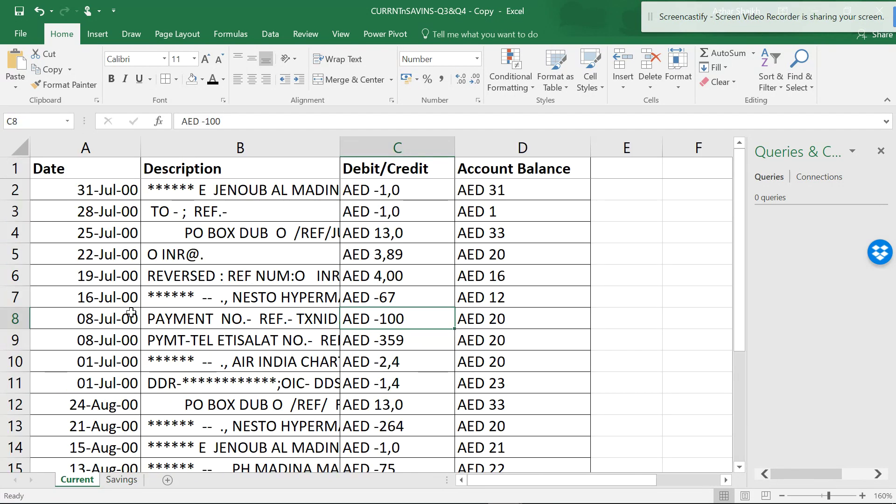
{"action": "left_click", "coordinate": [123, 480], "text": "ctrl"}
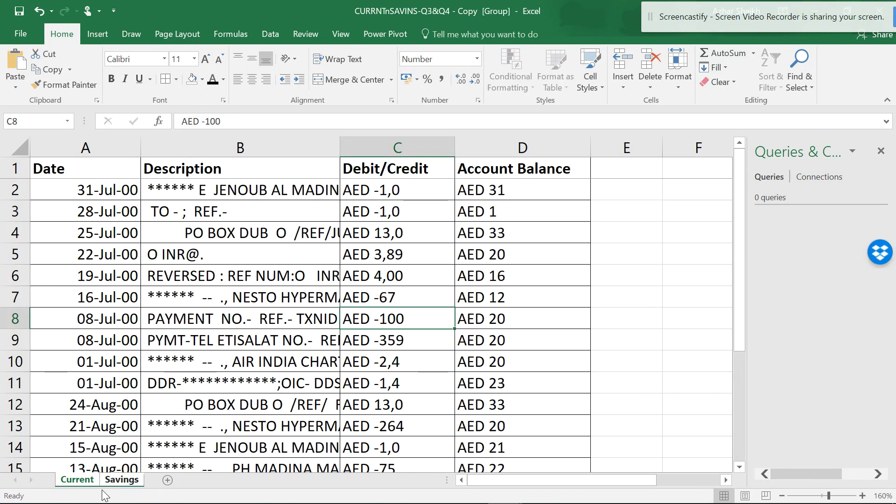
Step: Ungroup the Current and Savings sheets and return to the Current sheet
{"action": "right_click", "coordinate": [120, 480]}
{"action": "left_click", "coordinate": [168, 459]}
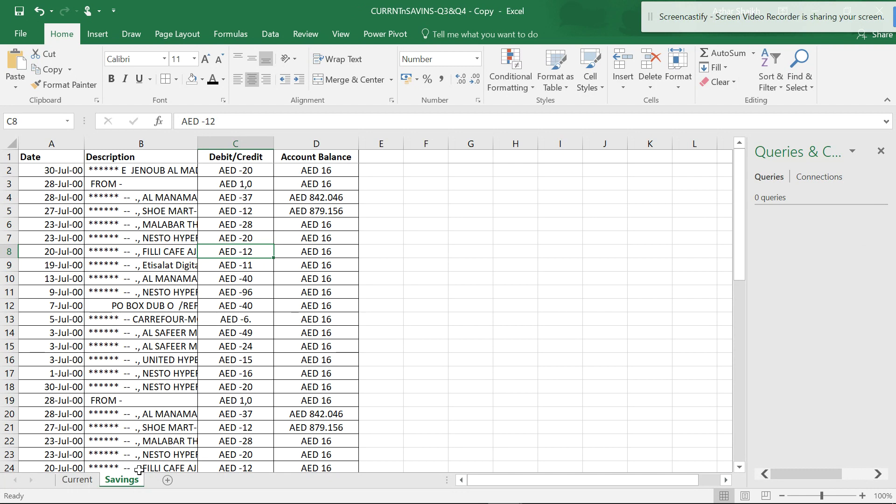
{"action": "left_click", "coordinate": [78, 480]}
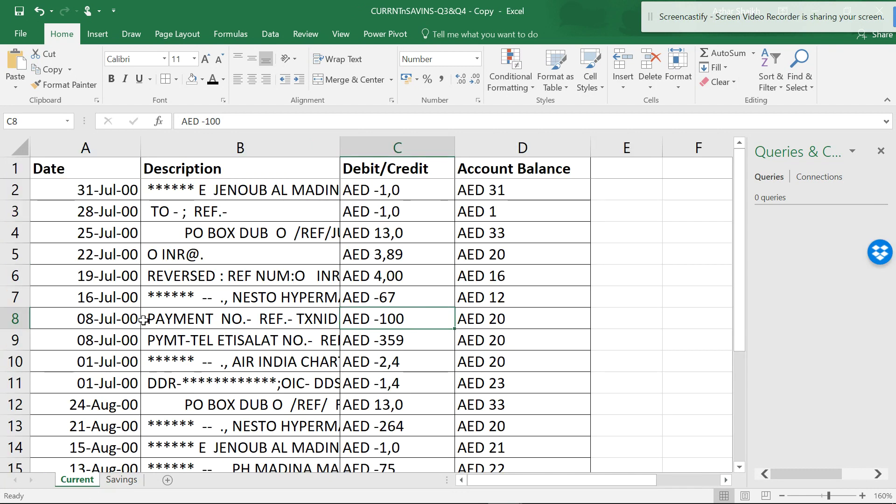
Step: Format the Current data A1:D21 as a light-styled table with headers named Cur_TF
{"action": "left_click", "coordinate": [171, 291]}
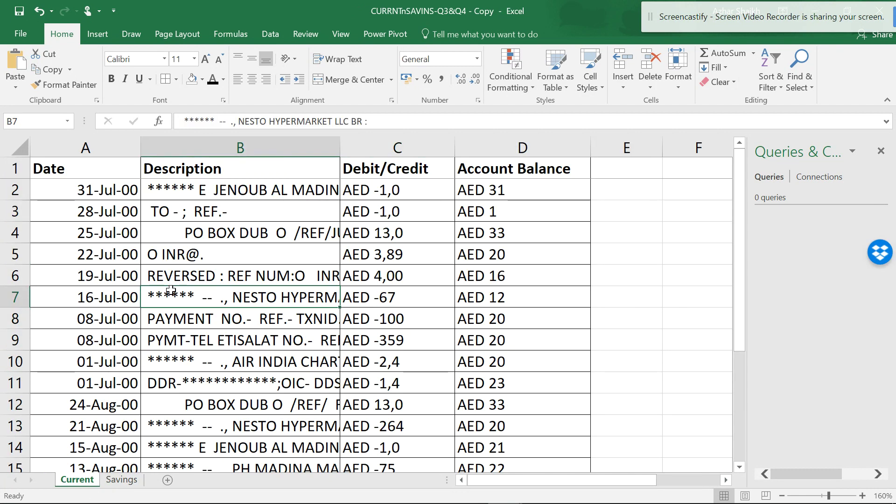
{"action": "scroll", "coordinate": [323, 256], "scroll_direction": "down", "scroll_amount": 1, "text": "ctrl"}
{"action": "scroll", "coordinate": [323, 256], "scroll_direction": "down", "scroll_amount": 1, "text": "ctrl"}
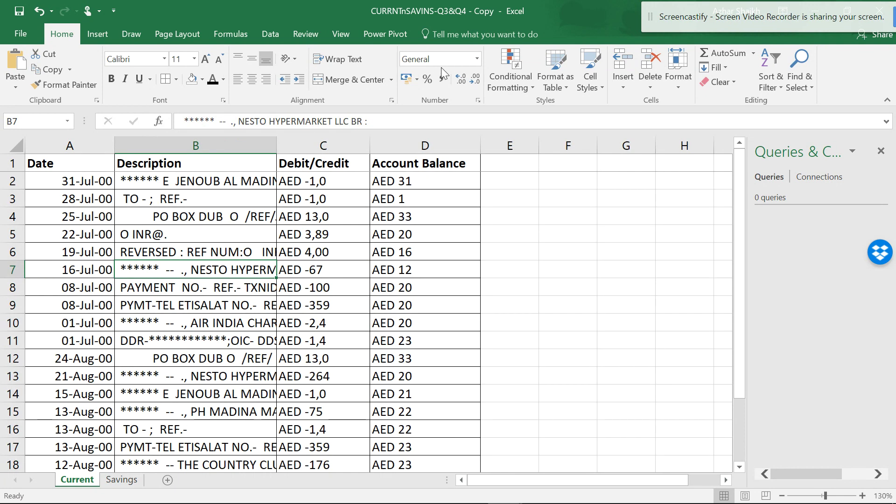
{"action": "left_click", "coordinate": [559, 86]}
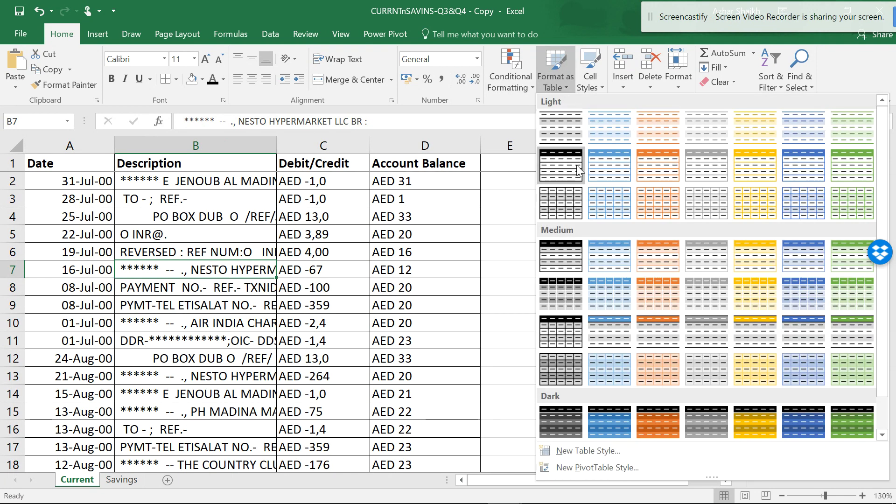
{"action": "left_click", "coordinate": [568, 194]}
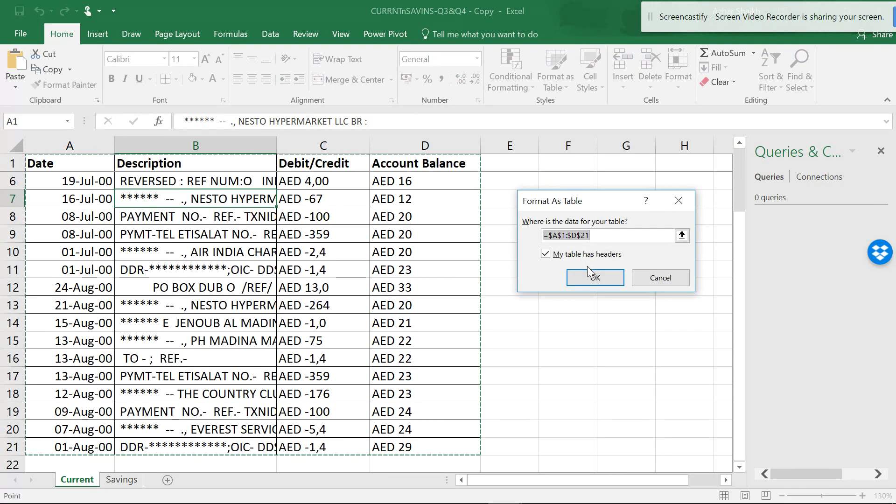
{"action": "left_click", "coordinate": [586, 276]}
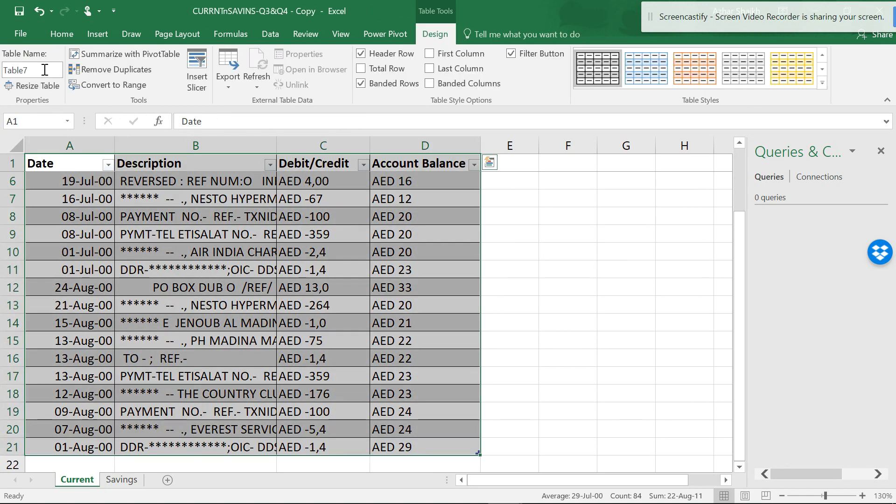
{"action": "left_click", "coordinate": [44, 69]}
{"action": "type", "text": "Cur_"}
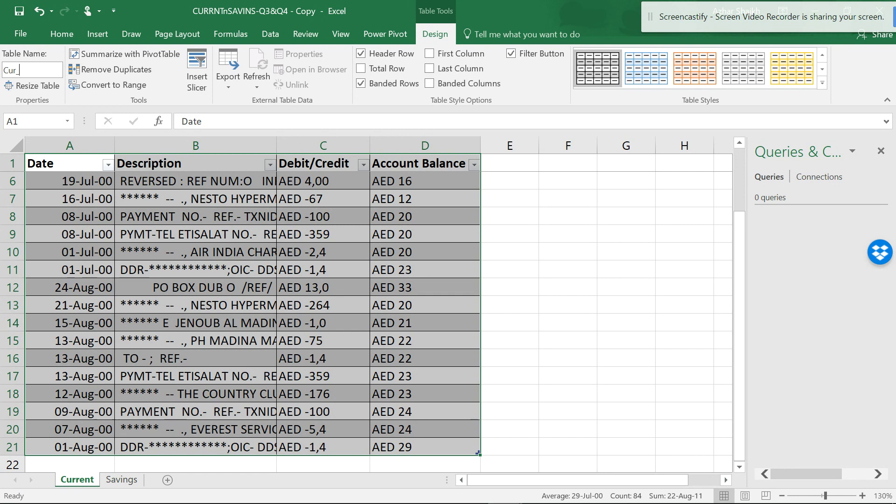
{"action": "key", "text": "Caps_Lock"}
{"action": "type", "text": "TF"}
{"action": "left_click", "coordinate": [108, 481]}
{"action": "left_click", "coordinate": [158, 255]}
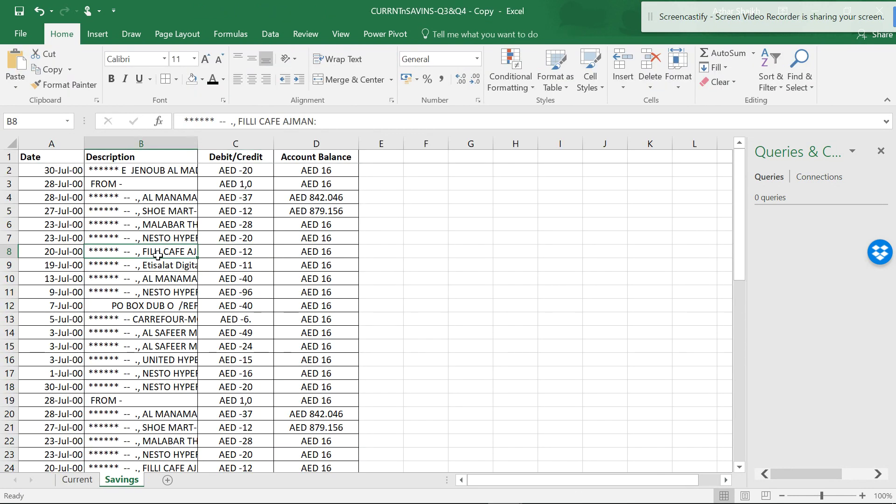
Step: Format Savings range A1:D53 as a light-styled table with headers and rename it Sav_TF
{"action": "left_click", "coordinate": [551, 84]}
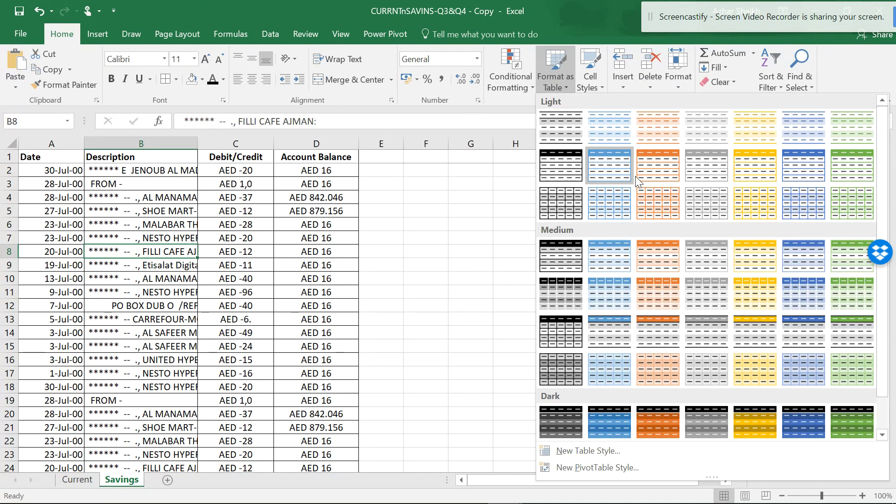
{"action": "left_click", "coordinate": [622, 198]}
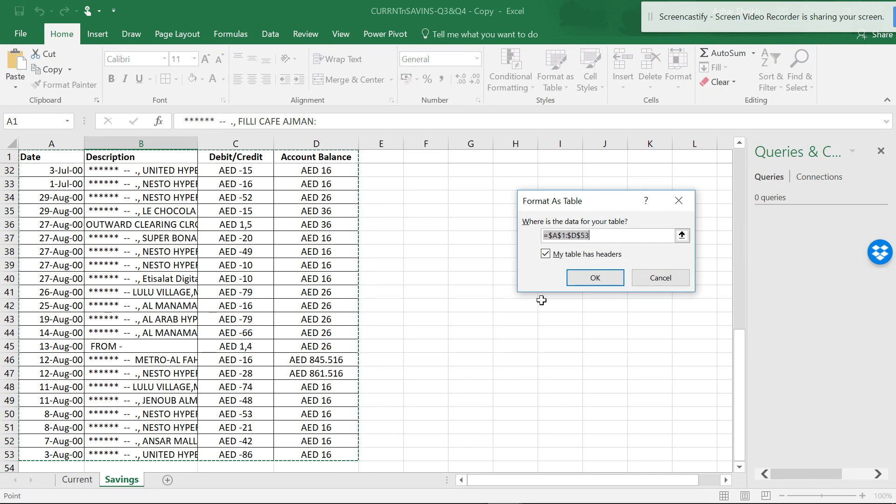
{"action": "left_click", "coordinate": [575, 282]}
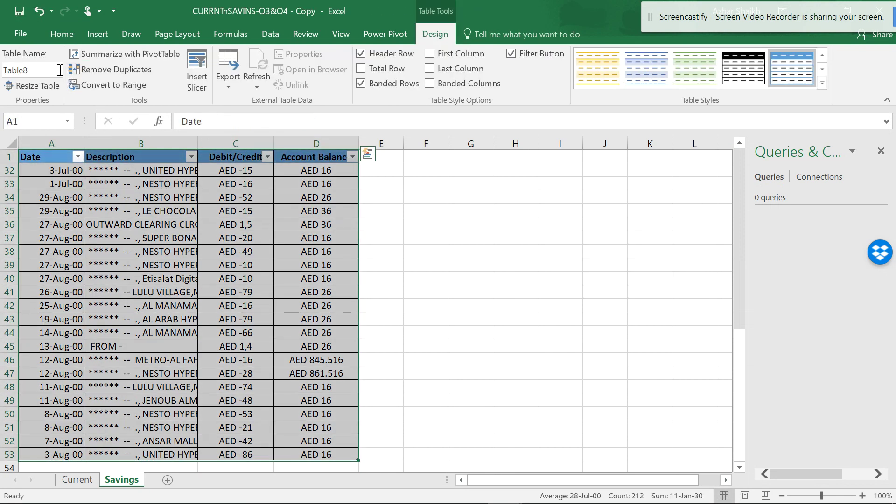
{"action": "left_click", "coordinate": [52, 74]}
{"action": "type", "text": "S"}
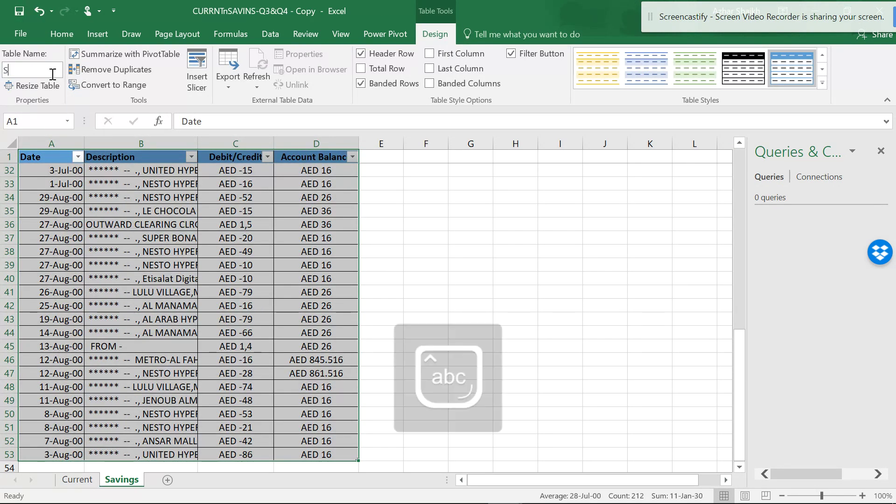
{"action": "type", "text": "av_tf"}
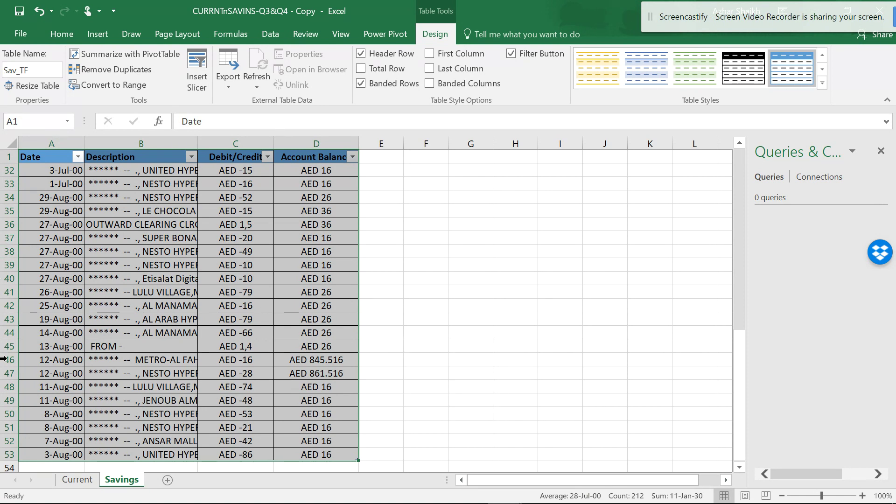
{"action": "left_click", "coordinate": [89, 441]}
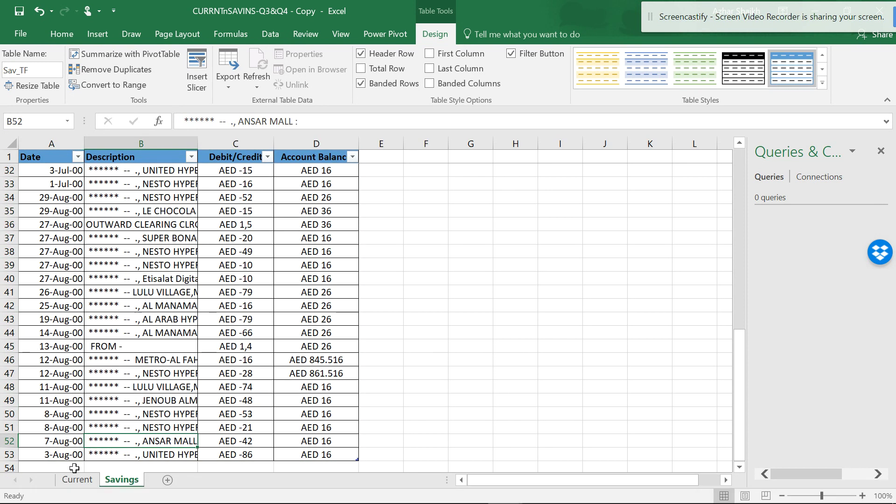
Step: From the Current sheet, load the Cur_TF table into Power Query with Data > From Table/Range
{"action": "left_click", "coordinate": [77, 479]}
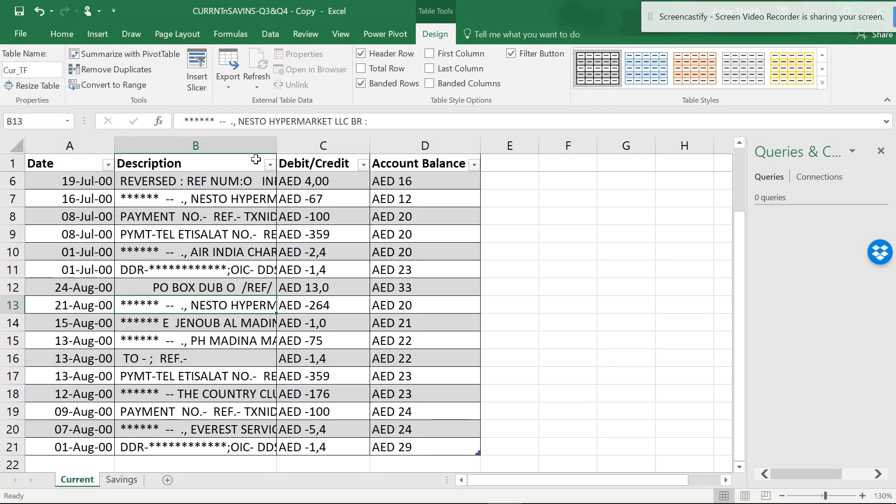
{"action": "scroll", "coordinate": [256, 160], "scroll_direction": "up", "scroll_amount": 2}
{"action": "left_click", "coordinate": [270, 35]}
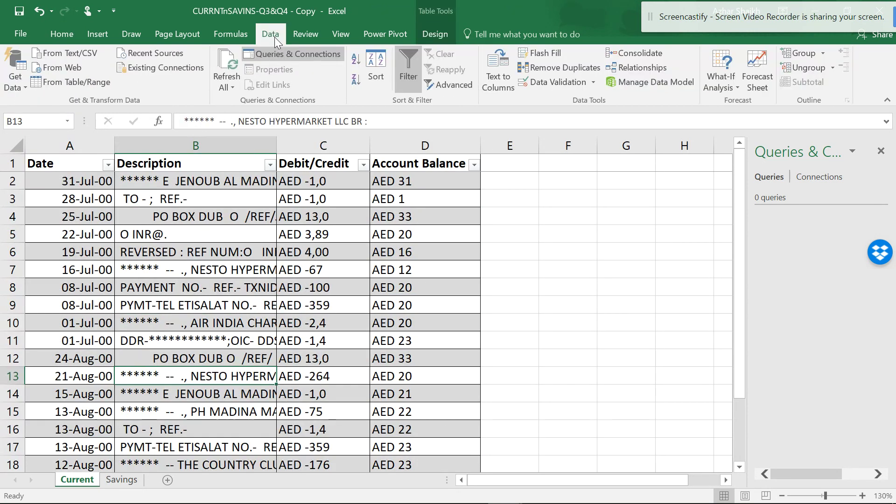
{"action": "left_click", "coordinate": [101, 81]}
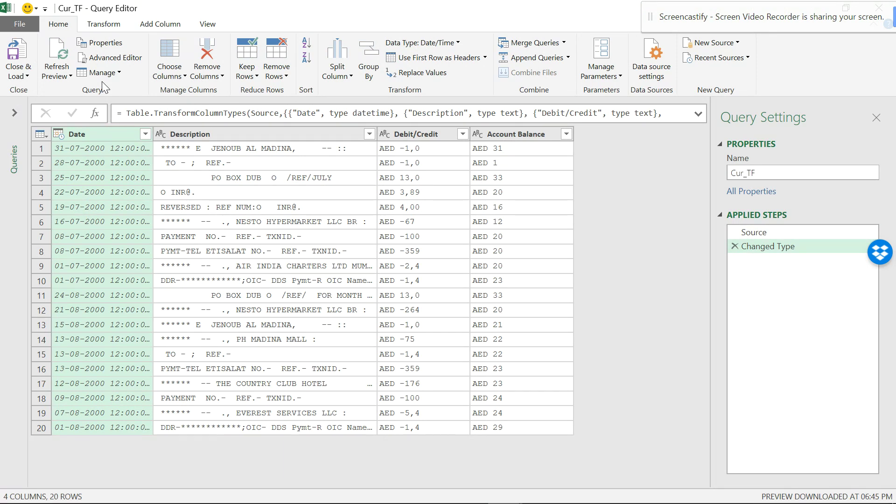
Step: Set the Date column's type to Date as a new step
{"action": "left_click", "coordinate": [59, 134]}
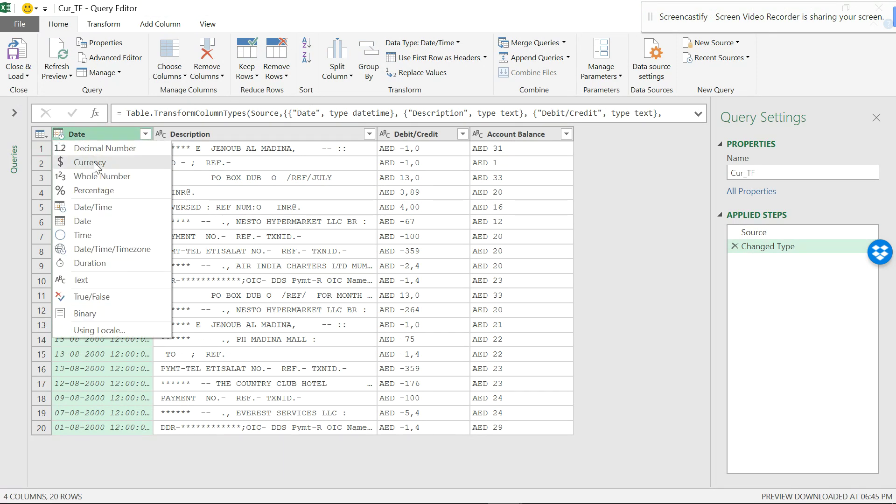
{"action": "left_click", "coordinate": [93, 220]}
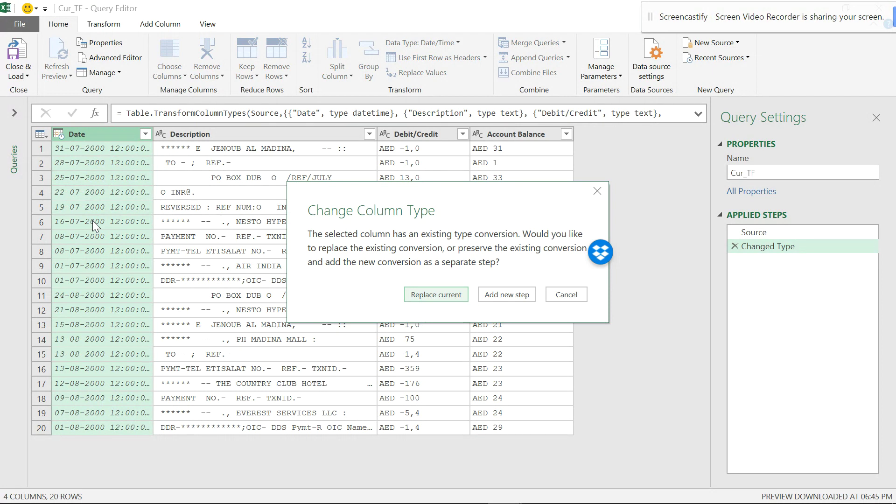
{"action": "left_click", "coordinate": [500, 295]}
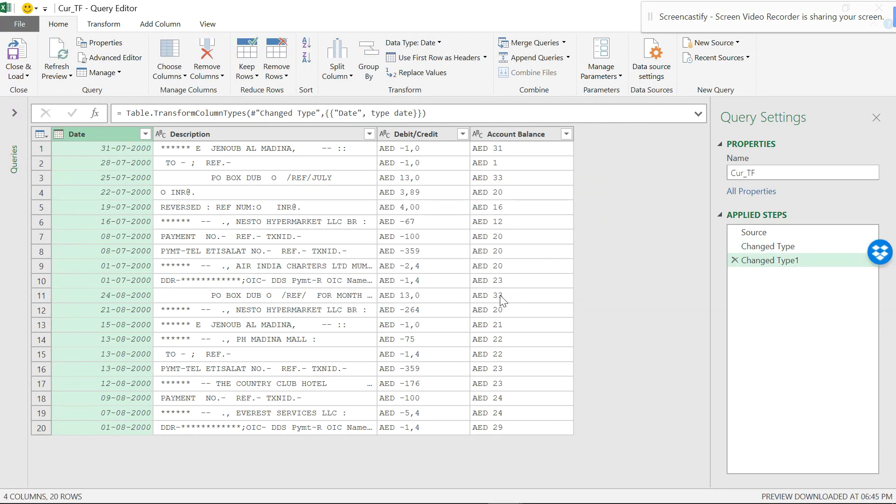
Step: Make Debit/Credit and Account Balance Decimal Number, then delete the error-causing Changed Type1 step
{"action": "left_click", "coordinate": [419, 134]}
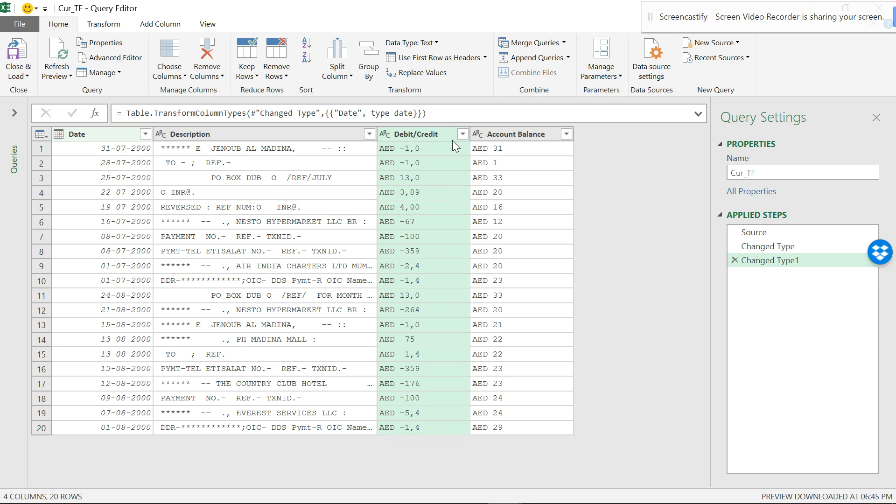
{"action": "left_click", "coordinate": [389, 134]}
{"action": "left_click", "coordinate": [400, 145]}
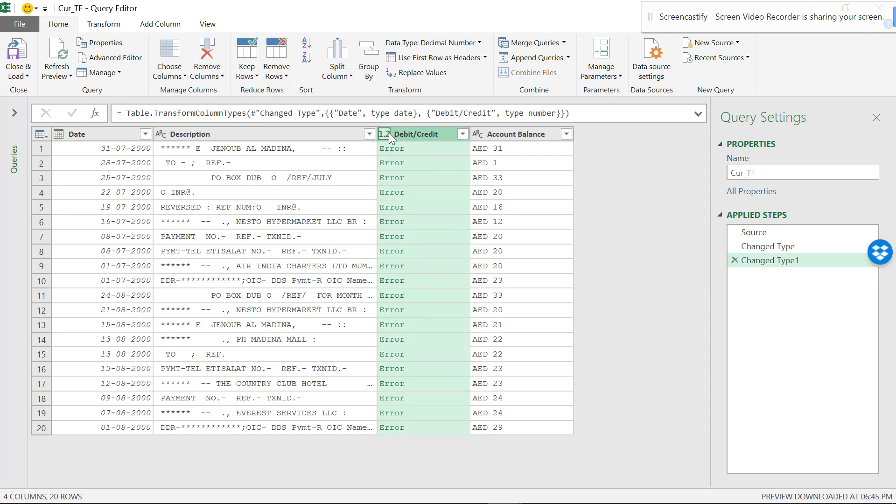
{"action": "left_click", "coordinate": [478, 134]}
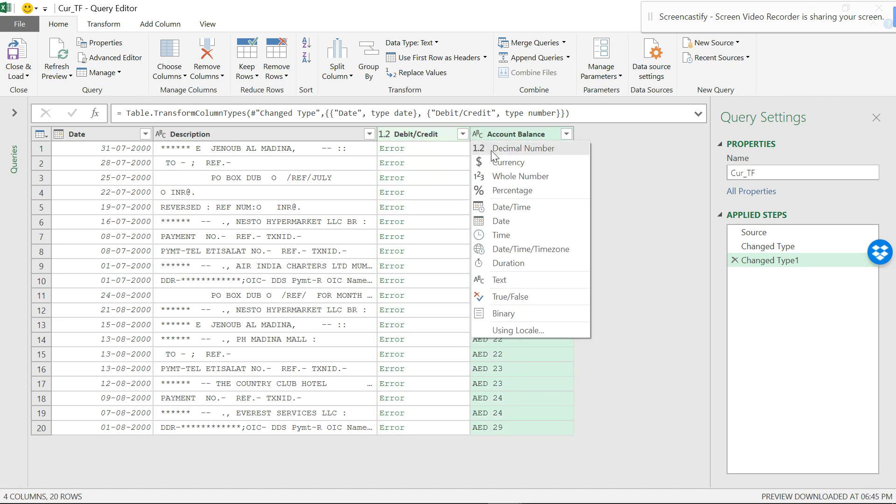
{"action": "left_click", "coordinate": [495, 149]}
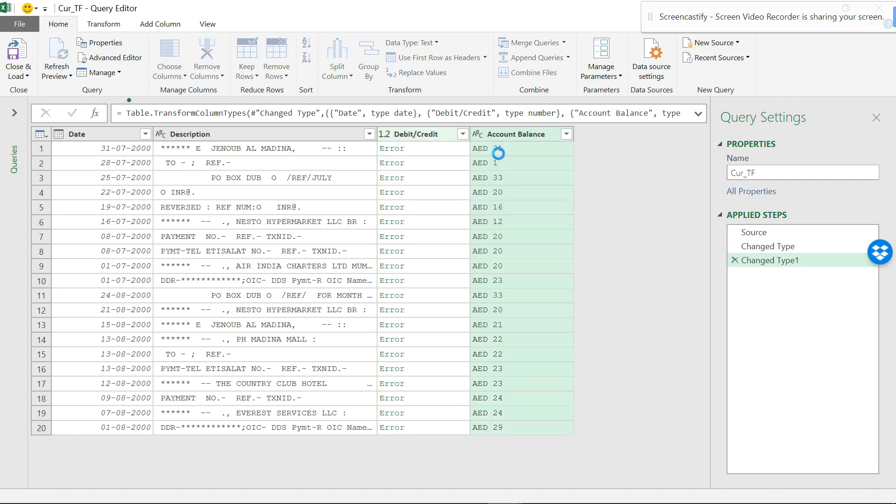
{"action": "left_click", "coordinate": [736, 260]}
{"action": "left_click", "coordinate": [410, 136]}
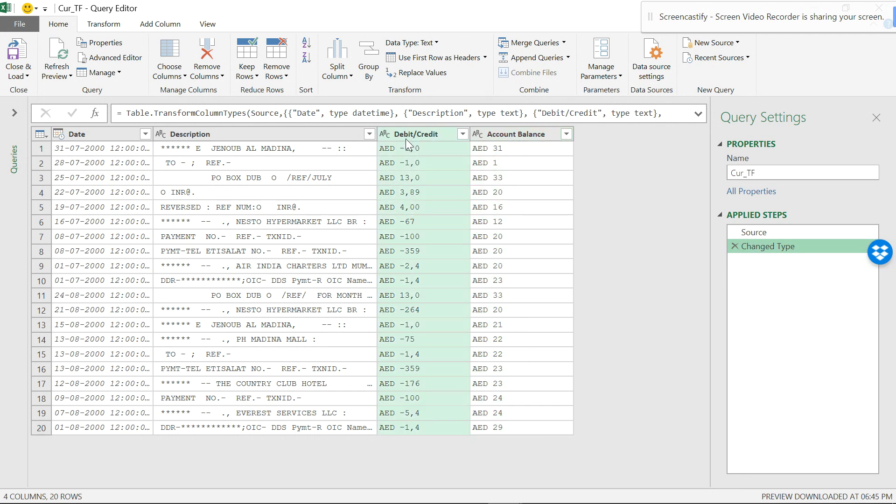
{"action": "left_click", "coordinate": [347, 77]}
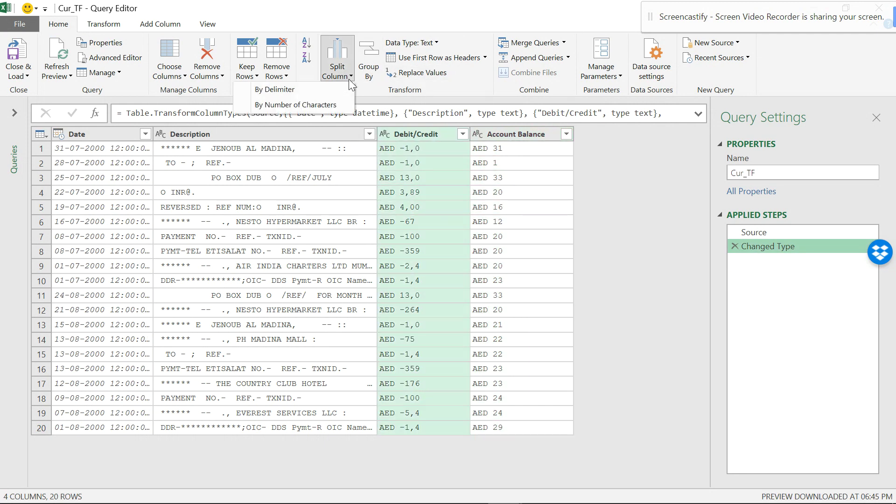
Step: Split Debit/Credit at the space into two columns, then remove the Changed Type1 and split steps
{"action": "left_click", "coordinate": [315, 87]}
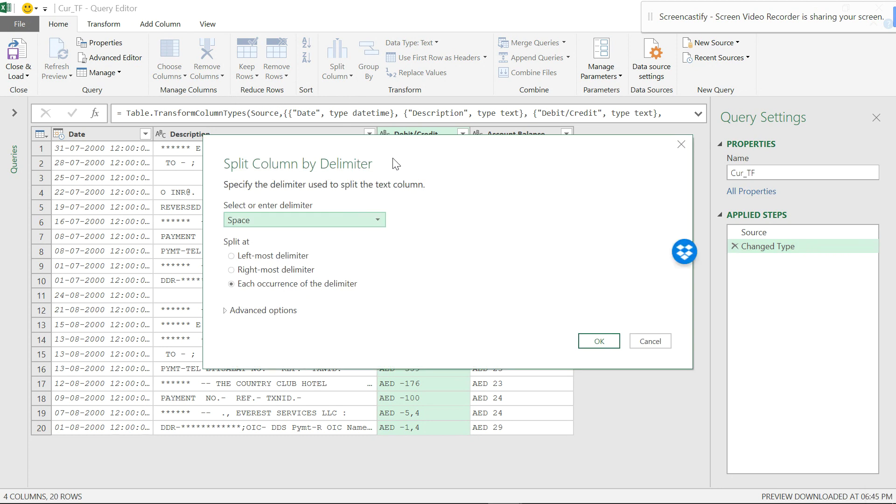
{"action": "left_click", "coordinate": [238, 255]}
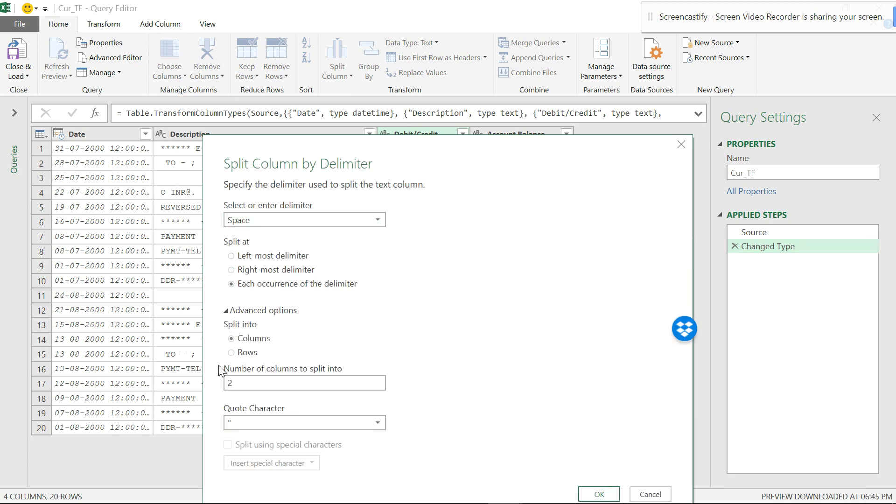
{"action": "left_click", "coordinate": [597, 494]}
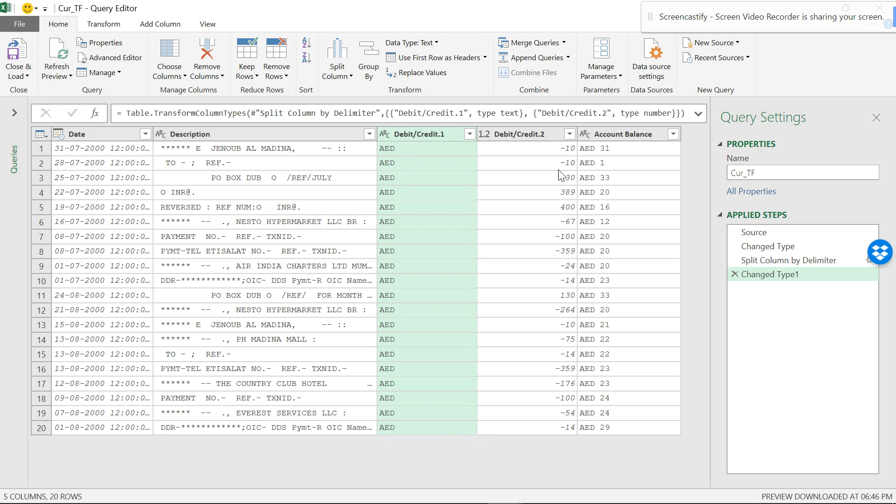
{"action": "left_click", "coordinate": [612, 133]}
{"action": "left_click", "coordinate": [733, 275]}
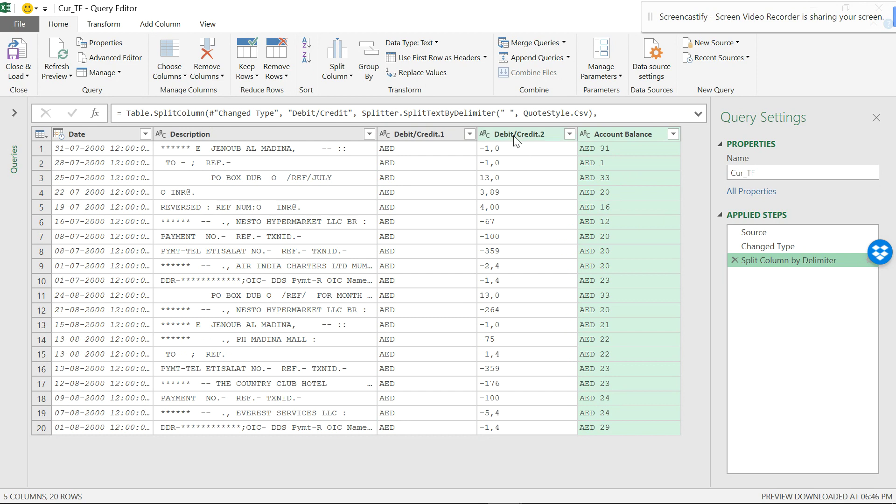
{"action": "left_click", "coordinate": [735, 260]}
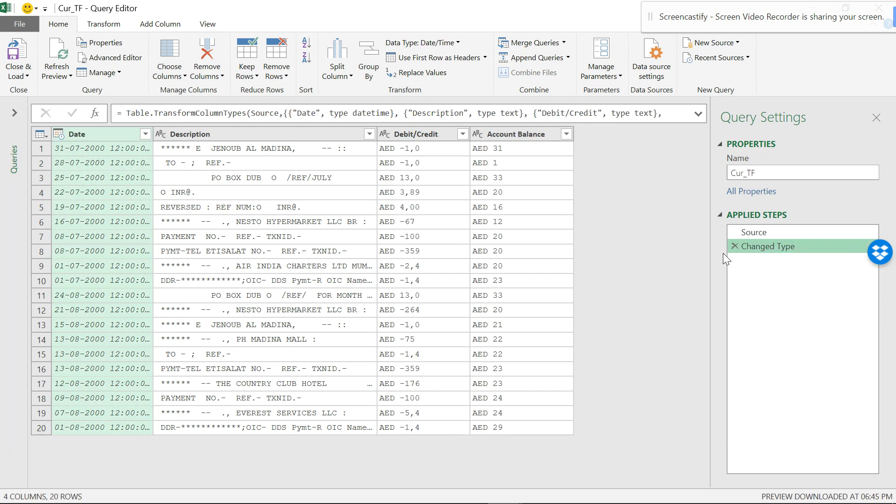
Step: Retry splitting Debit/Credit by space delimiter, then delete both resulting steps to restore one column
{"action": "left_click", "coordinate": [429, 135]}
{"action": "left_click", "coordinate": [489, 139], "text": "ctrl"}
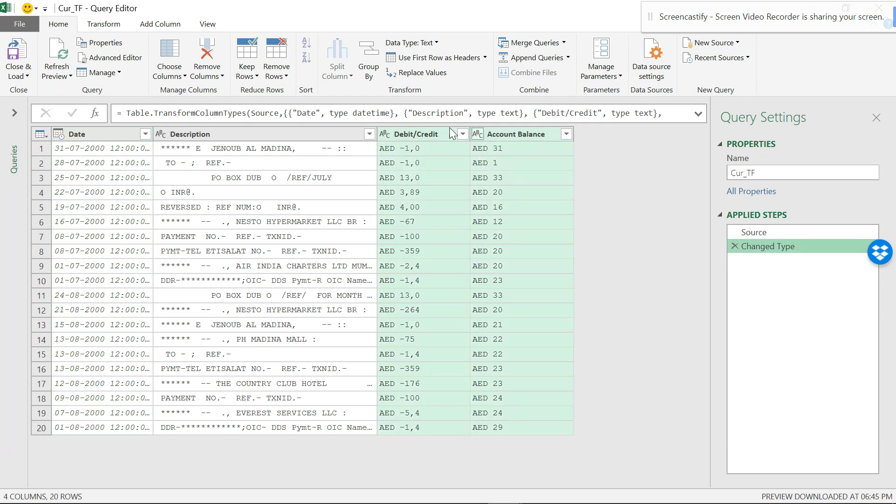
{"action": "left_click", "coordinate": [416, 133]}
{"action": "left_click", "coordinate": [340, 77]}
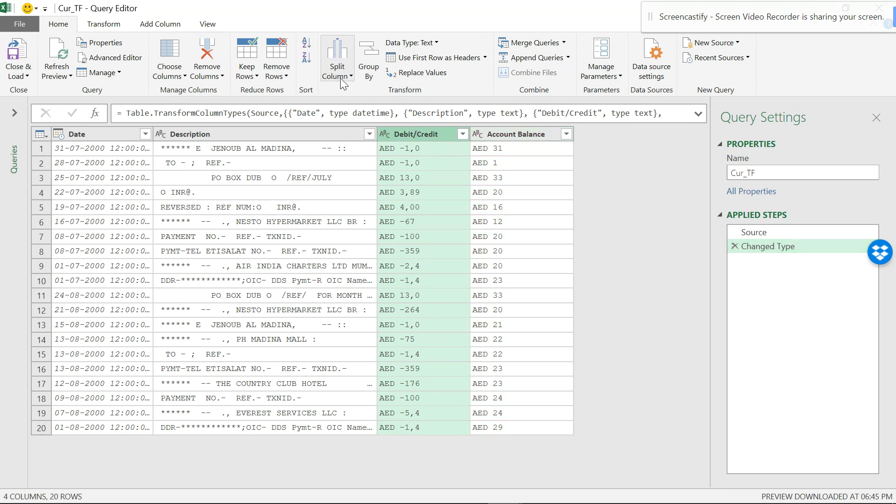
{"action": "left_click", "coordinate": [315, 92]}
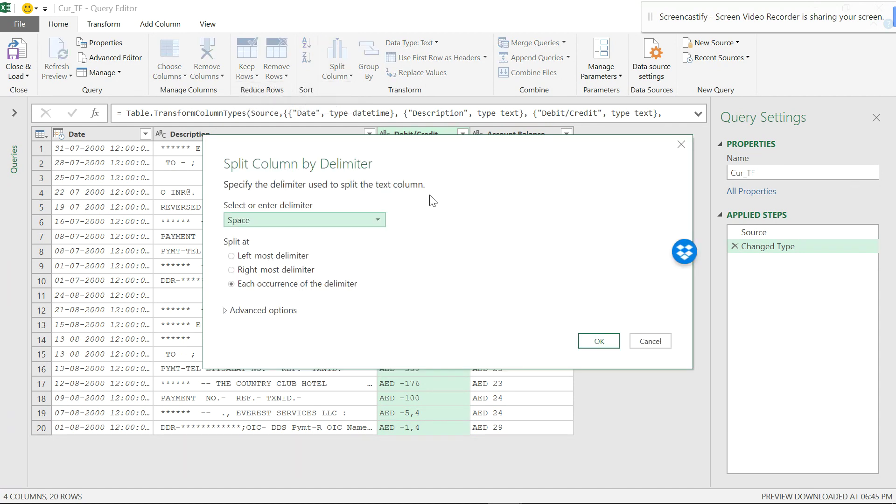
{"action": "left_click", "coordinate": [598, 341]}
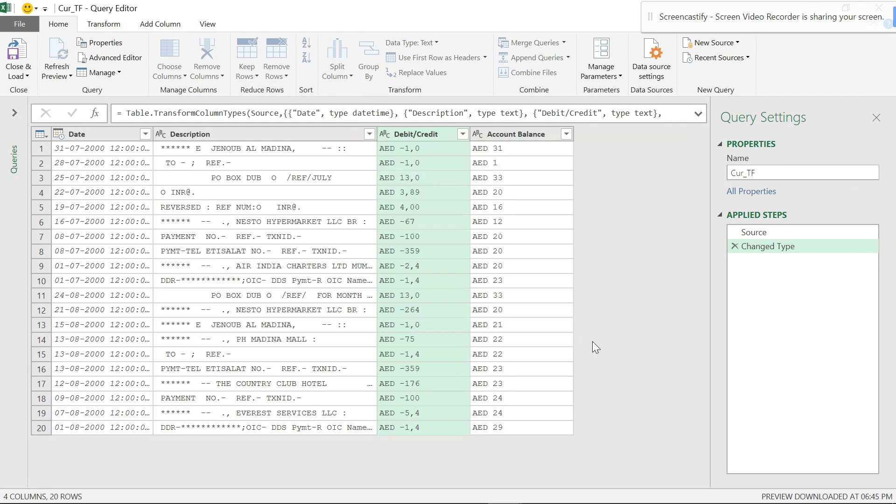
{"action": "left_click", "coordinate": [602, 135]}
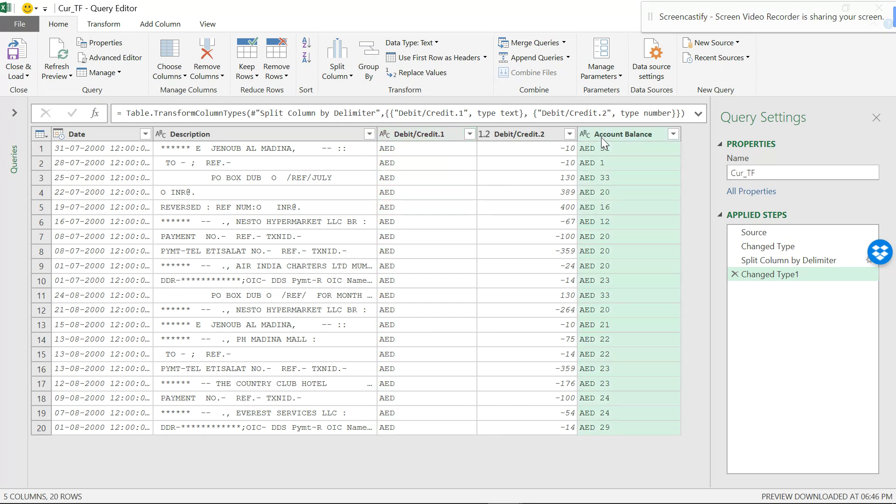
{"action": "left_click", "coordinate": [734, 275]}
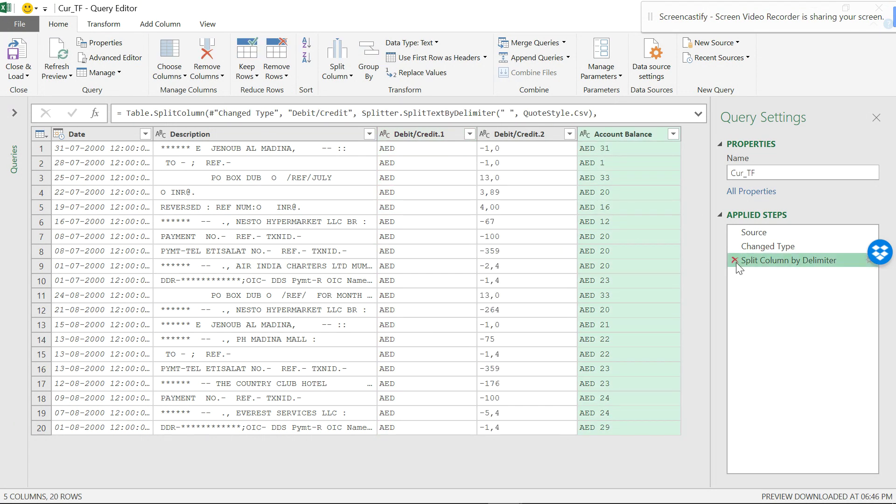
{"action": "left_click", "coordinate": [735, 260]}
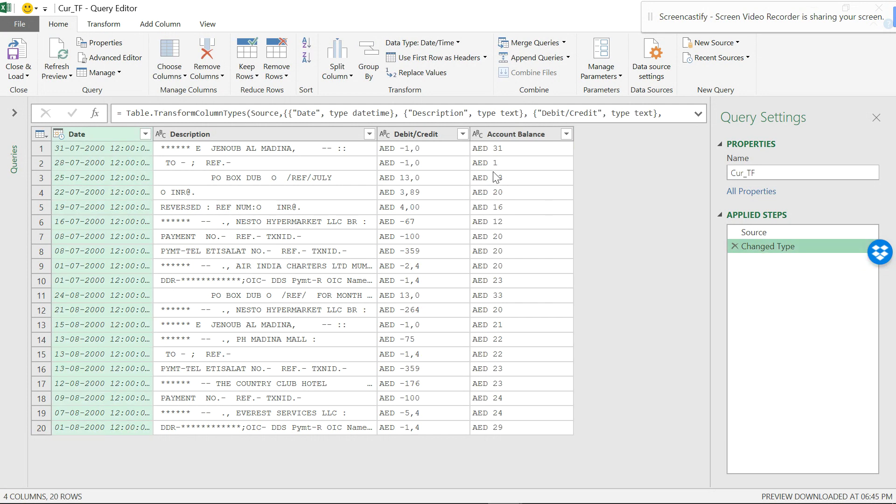
Step: Replace 'AED' with nothing in the Debit/Credit and Account Balance columns
{"action": "left_click", "coordinate": [421, 134]}
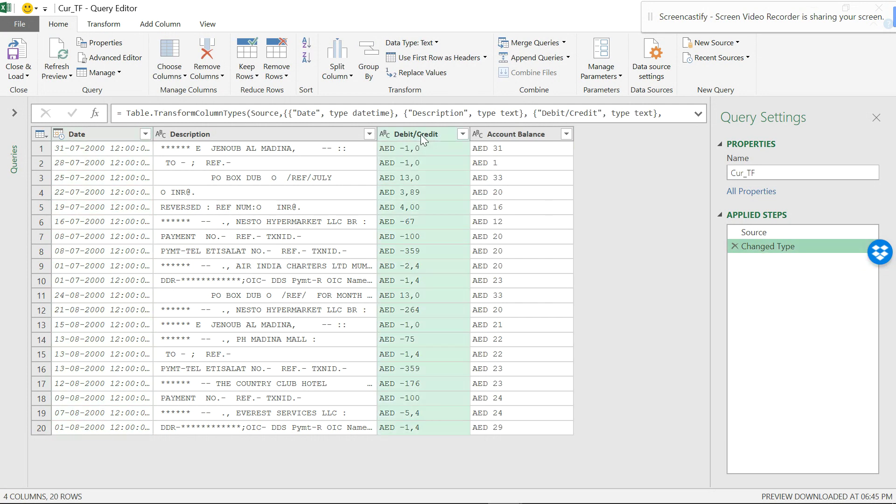
{"action": "left_click", "coordinate": [501, 135], "text": "shift"}
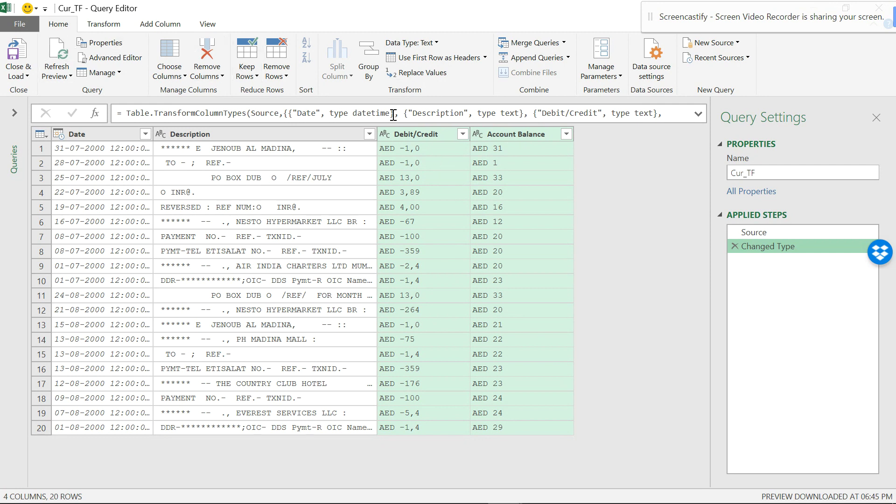
{"action": "left_click", "coordinate": [407, 74]}
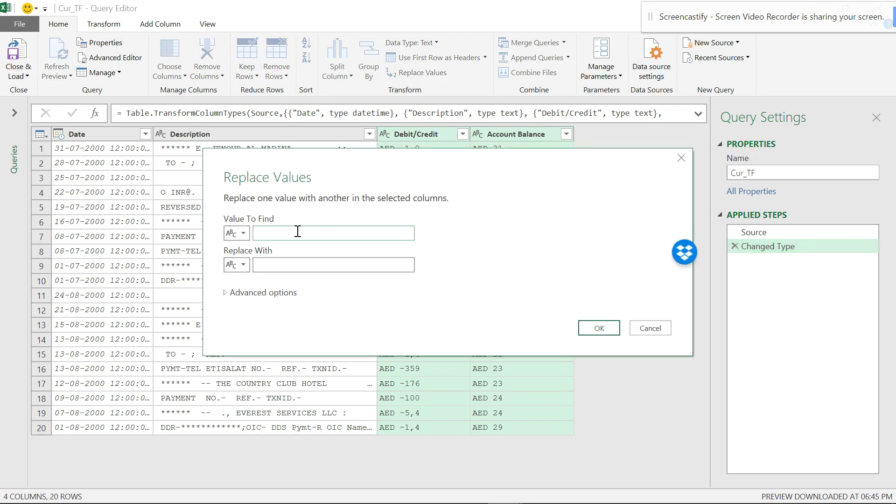
{"action": "type", "text": "AED"}
{"action": "left_click", "coordinate": [283, 263]}
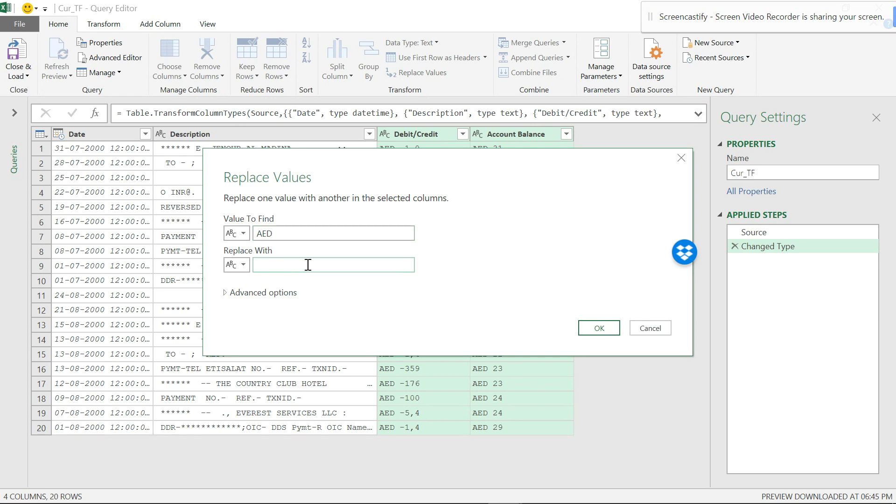
{"action": "left_click", "coordinate": [587, 329]}
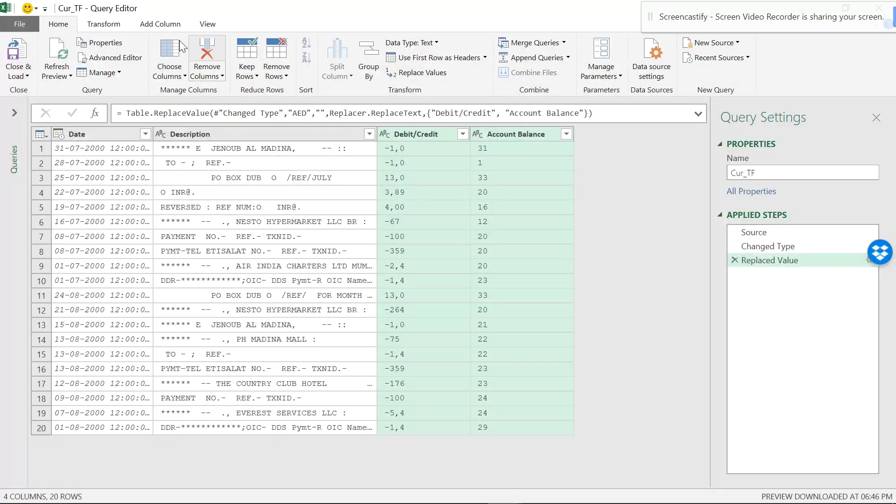
{"action": "left_click", "coordinate": [103, 24]}
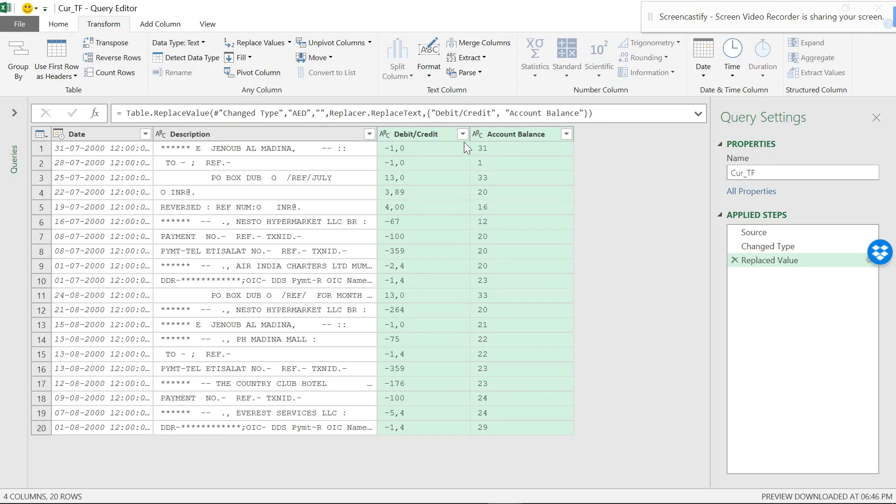
Step: Set Debit/Credit and Account Balance to Decimal Number from the Transform tab's Data Type list
{"action": "left_click", "coordinate": [201, 42]}
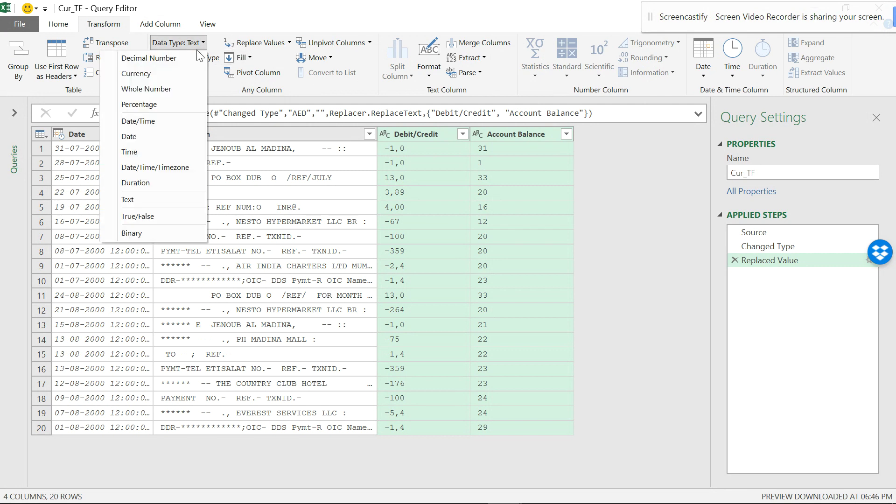
{"action": "left_click", "coordinate": [164, 60]}
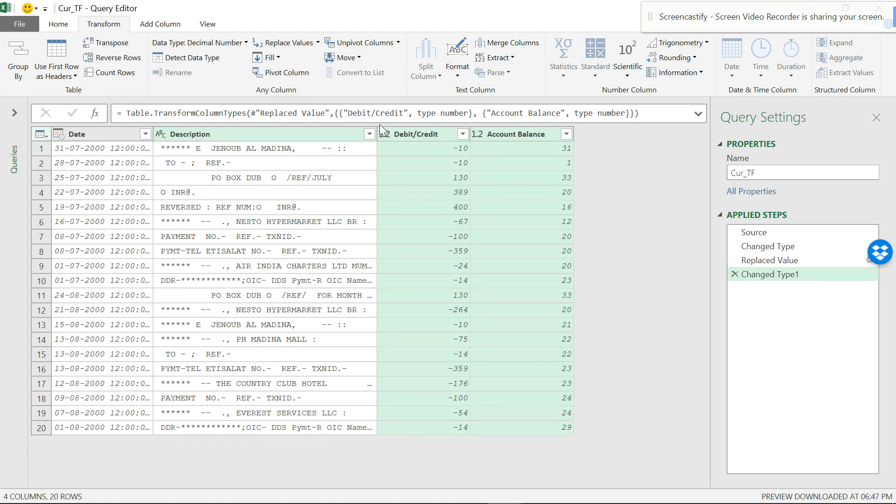
{"action": "left_click", "coordinate": [409, 133]}
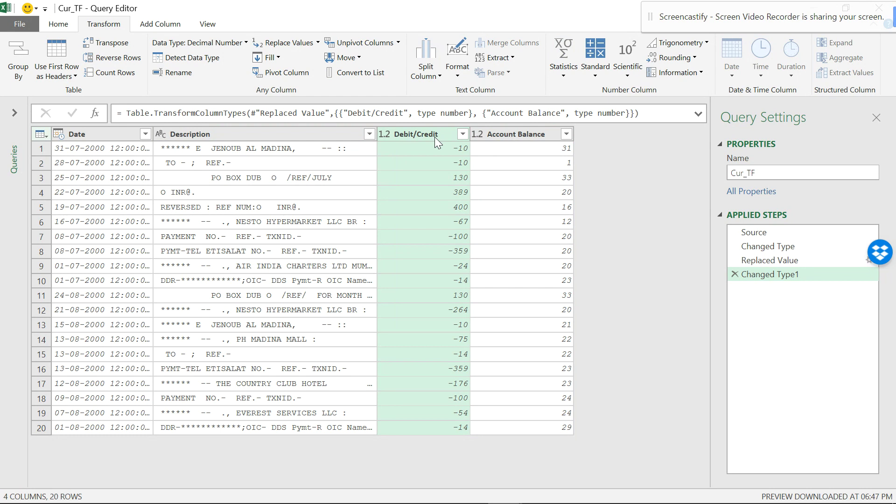
{"action": "left_click", "coordinate": [161, 25]}
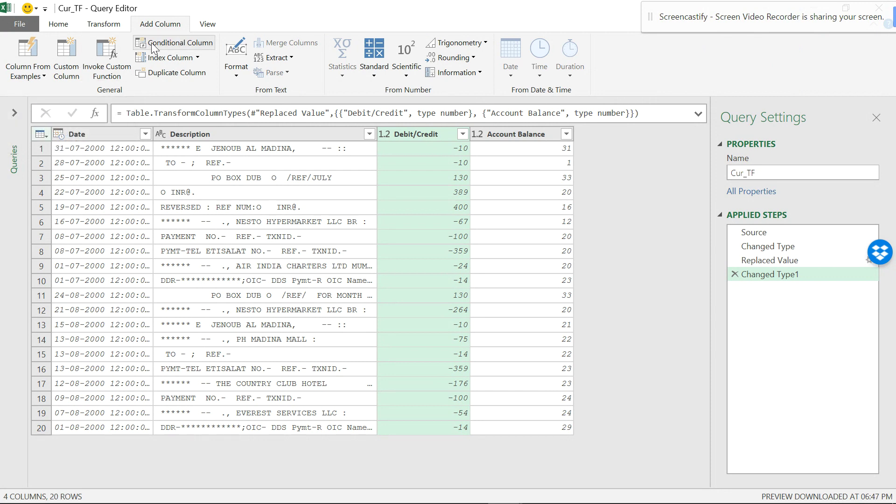
Step: Start a new custom column named Debit
{"action": "left_click", "coordinate": [72, 64]}
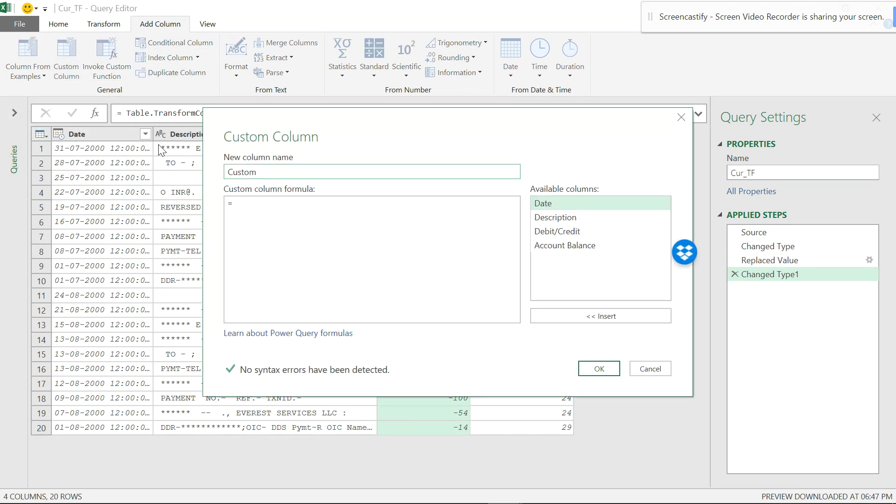
{"action": "type", "text": "dE"}
{"action": "key", "text": "BackSpace"}
{"action": "key", "text": "BackSpace"}
{"action": "type", "text": "D"}
{"action": "key", "text": "Caps_Lock"}
{"action": "type", "text": "ebit"}
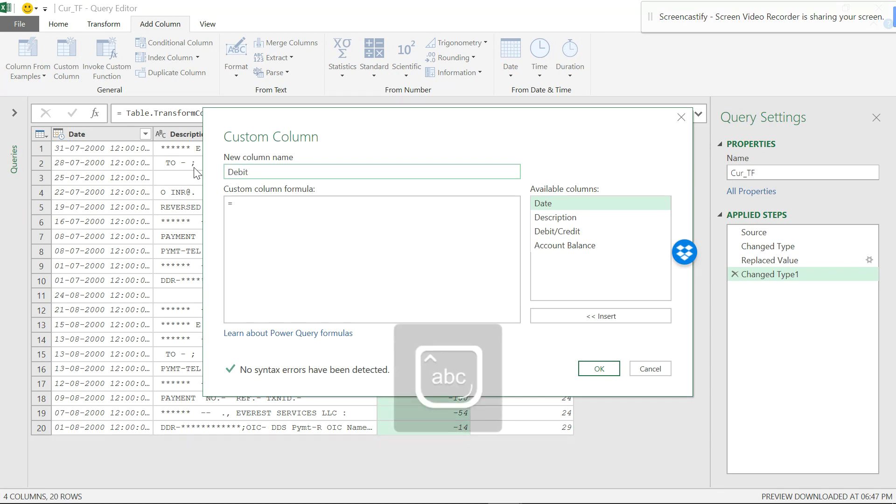
Step: Enter the formula if [Debit/Credit]<0 then [Debit/Credit]*-1 else null and create the column
{"action": "left_click", "coordinate": [260, 204]}
{"action": "type", "text": "if"}
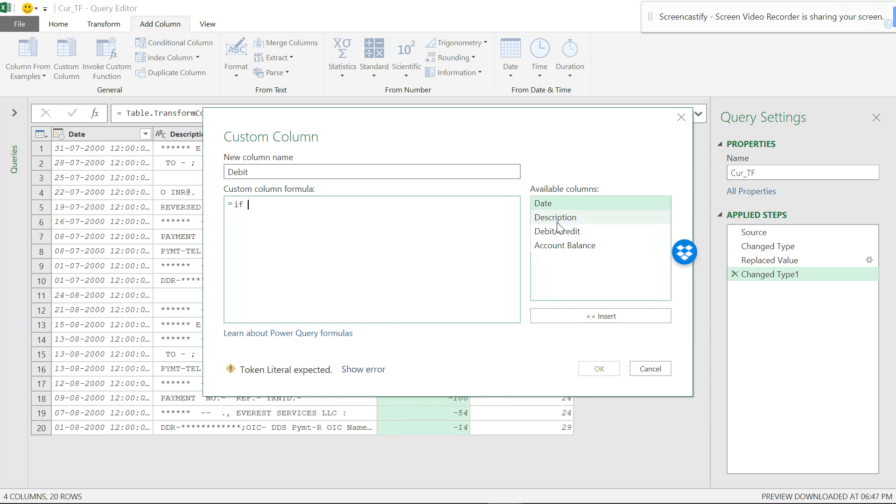
{"action": "double_click", "coordinate": [558, 231]}
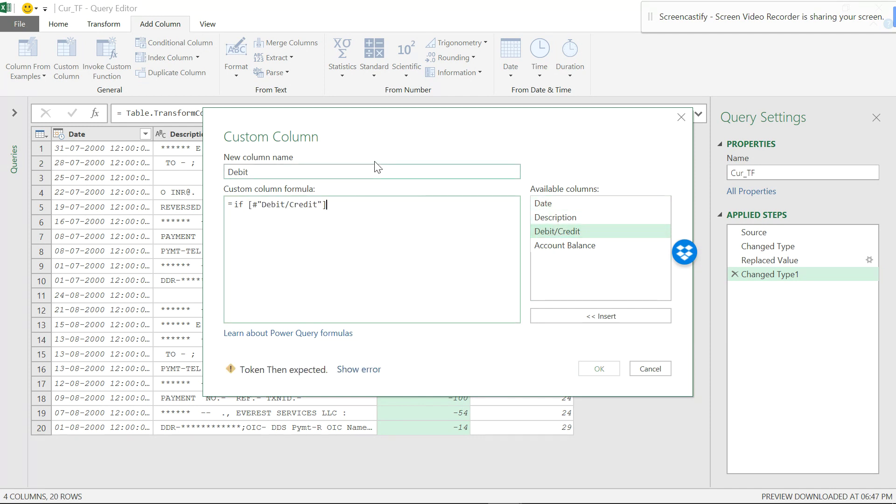
{"action": "left_click_drag", "start_coordinate": [366, 132], "coordinate": [654, 115]}
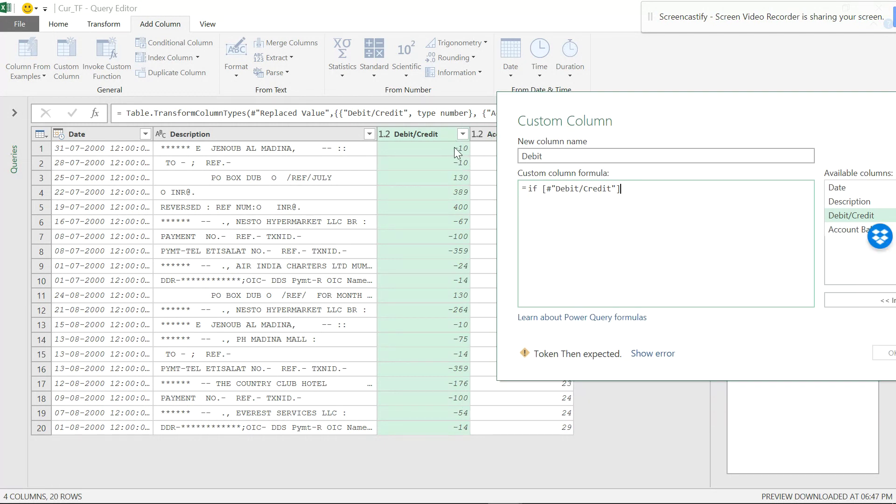
{"action": "left_click_drag", "start_coordinate": [598, 122], "coordinate": [461, 120]}
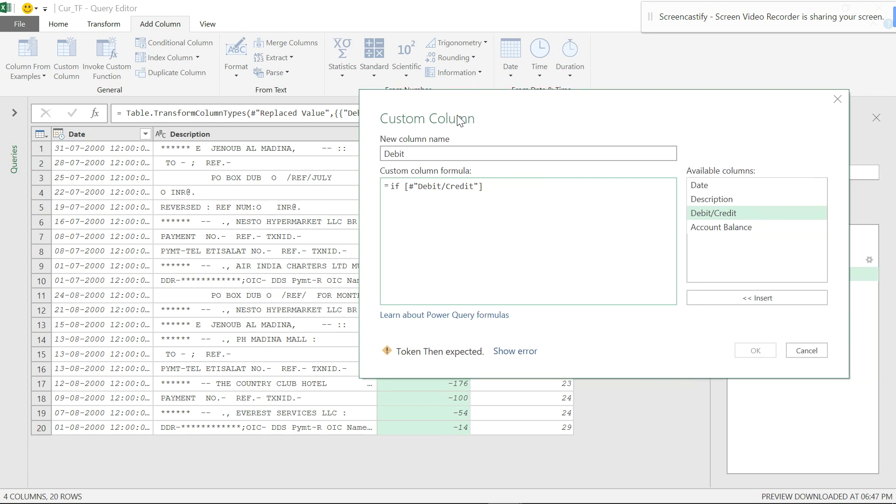
{"action": "type", "text": "<0"}
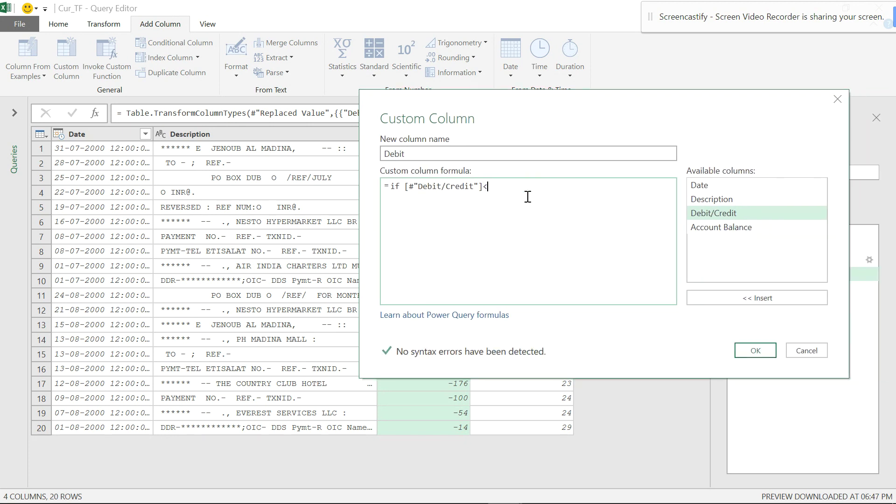
{"action": "double_click", "coordinate": [732, 212]}
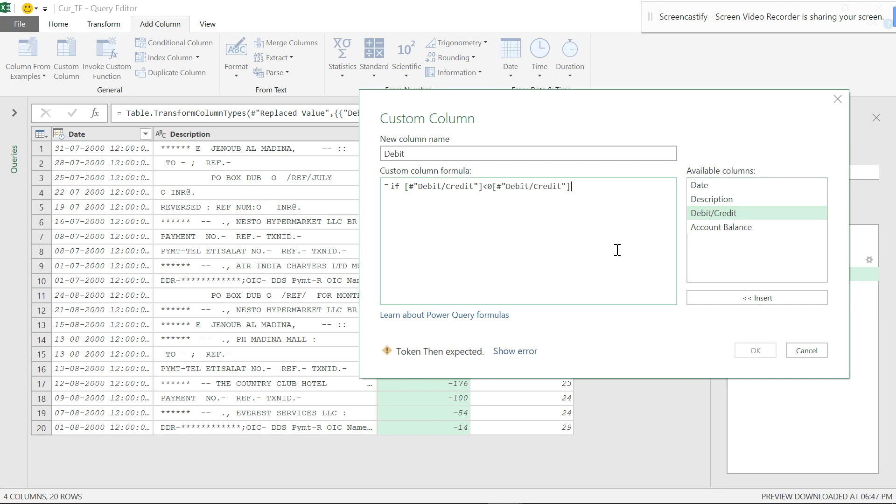
{"action": "type", "text": "*-1 e"}
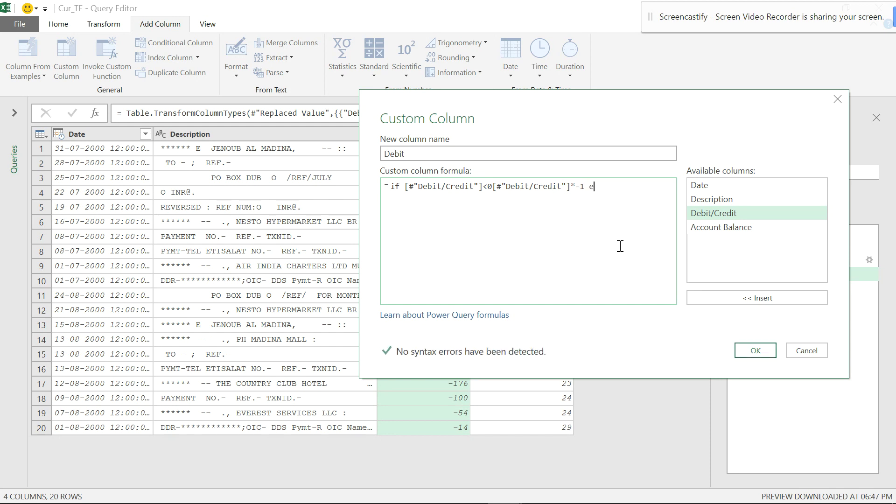
{"action": "type", "text": "lse null"}
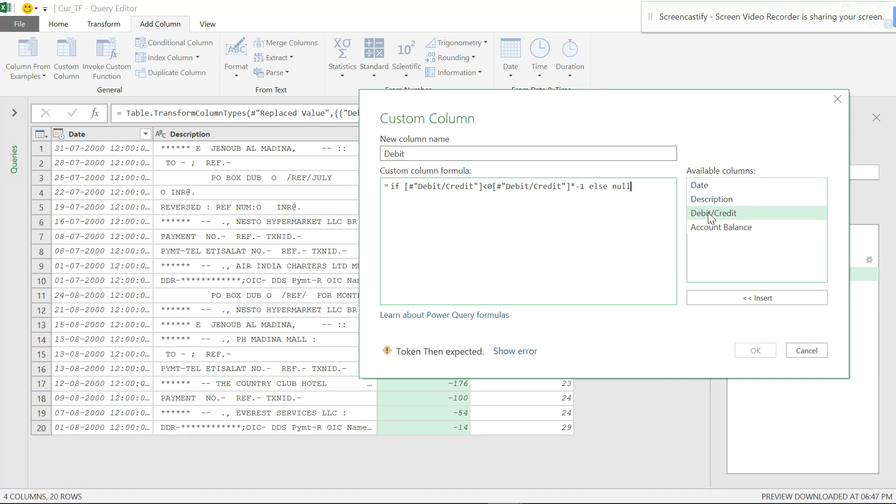
{"action": "left_click", "coordinate": [488, 190]}
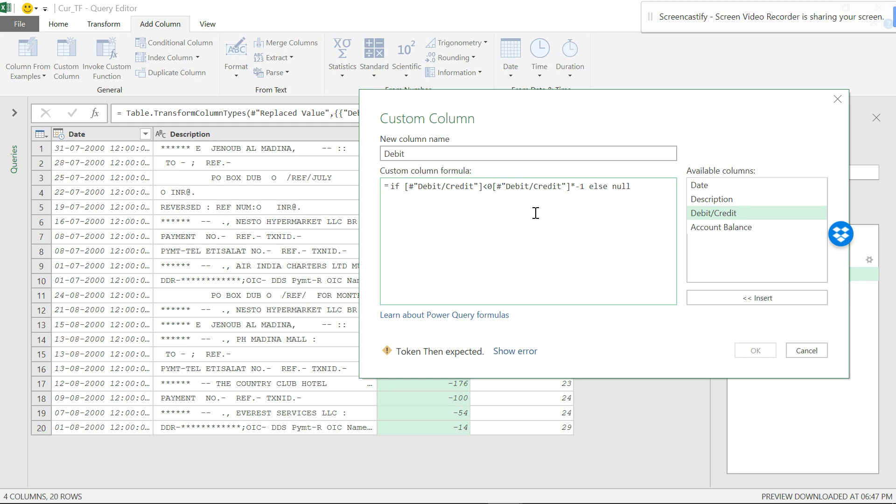
{"action": "type", "text": "then"}
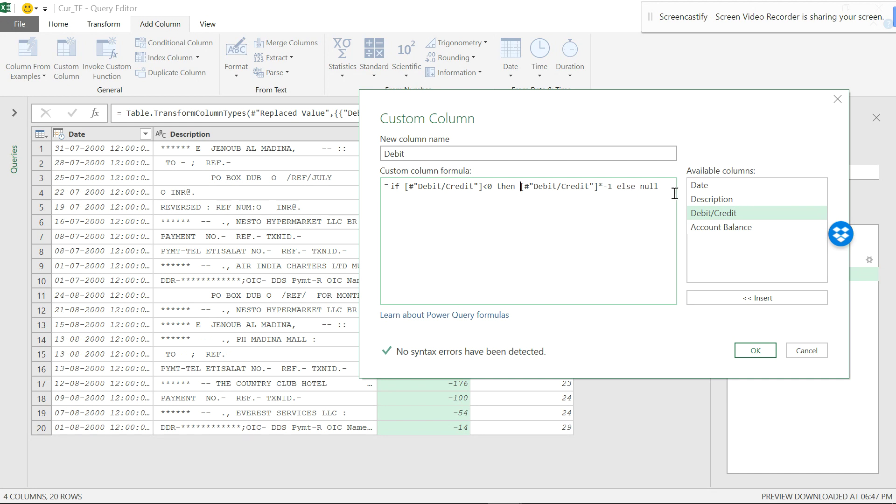
{"action": "left_click", "coordinate": [752, 350]}
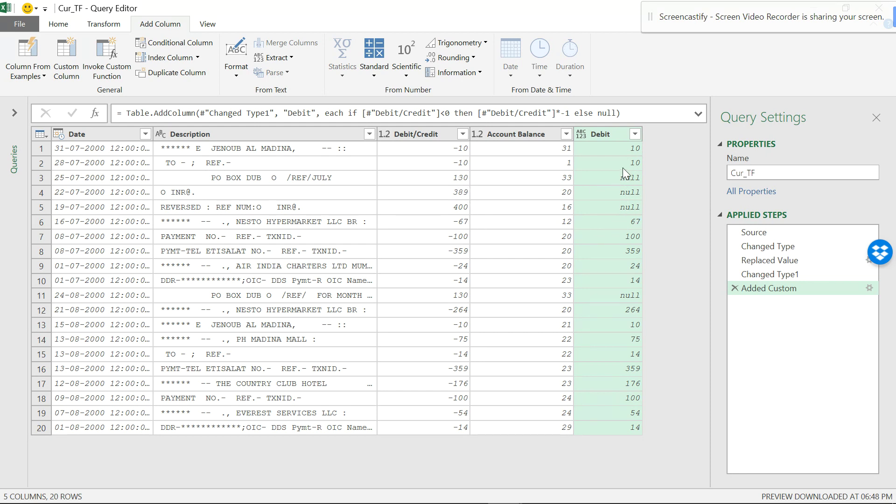
Step: Set the Debit column's type to Decimal Number
{"action": "left_click", "coordinate": [582, 133]}
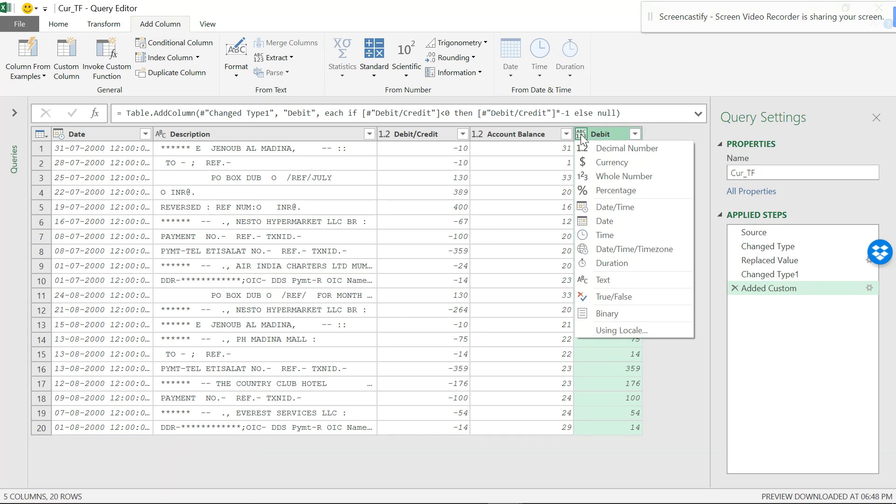
{"action": "left_click", "coordinate": [594, 148]}
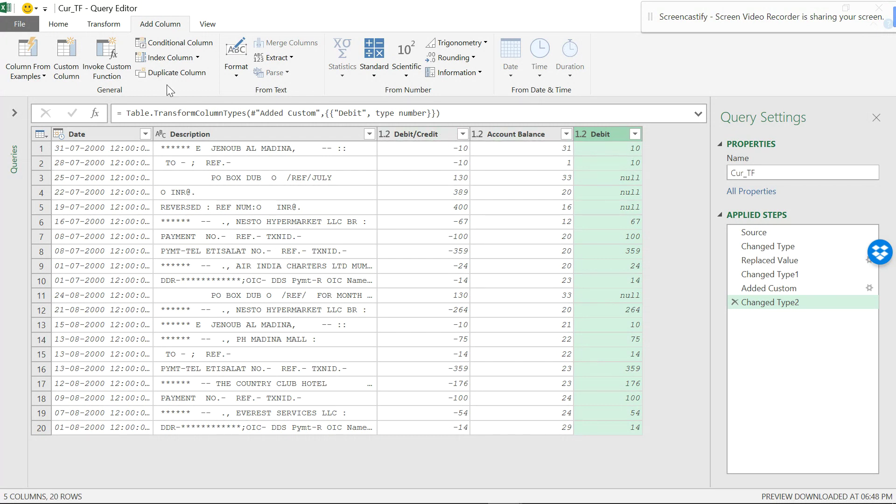
{"action": "left_click", "coordinate": [66, 70]}
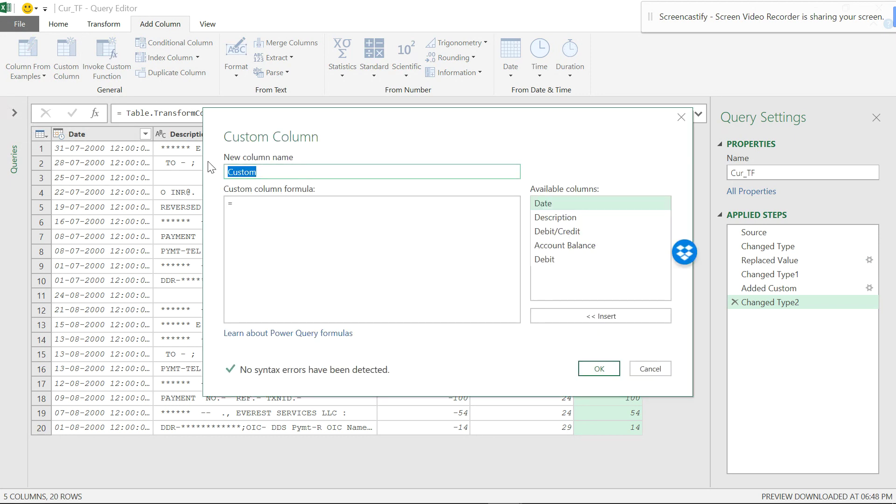
Step: Name the column Credit with formula if [Debit/Credit]>0 then [Debit/Credit]*1 else null
{"action": "type", "text": "Credit"}
{"action": "left_click", "coordinate": [246, 208]}
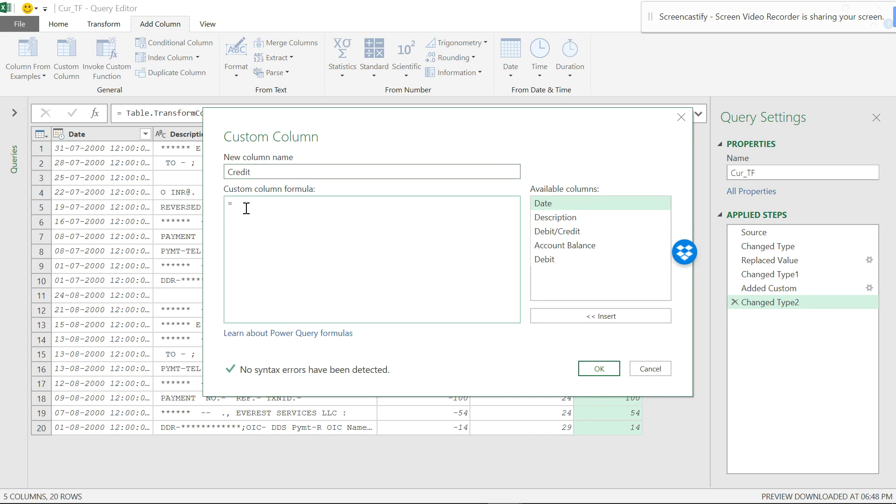
{"action": "type", "text": "if"}
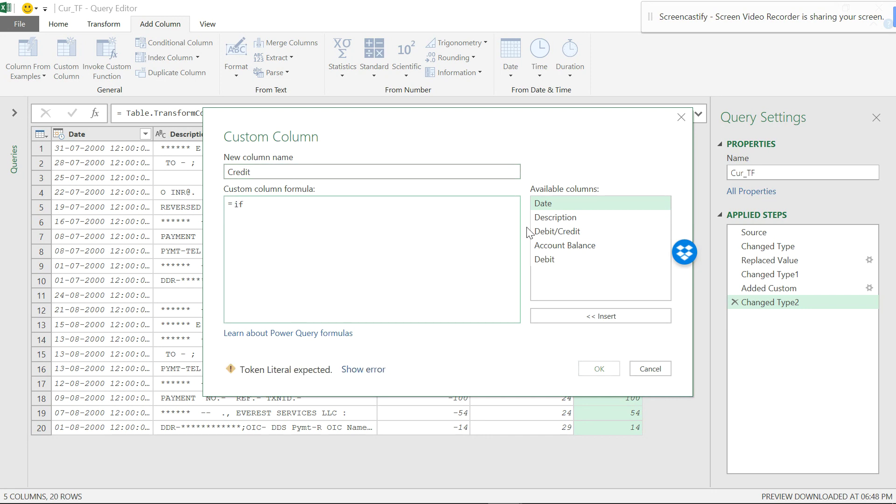
{"action": "double_click", "coordinate": [541, 231]}
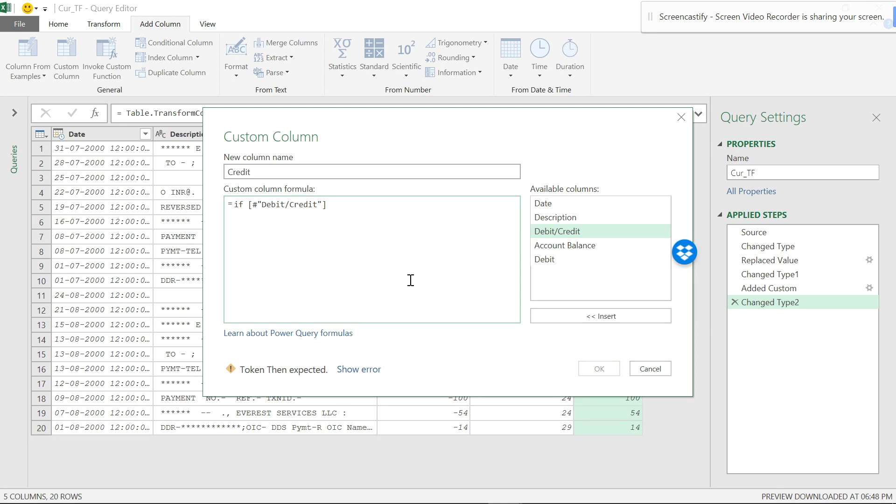
{"action": "type", "text": ">"}
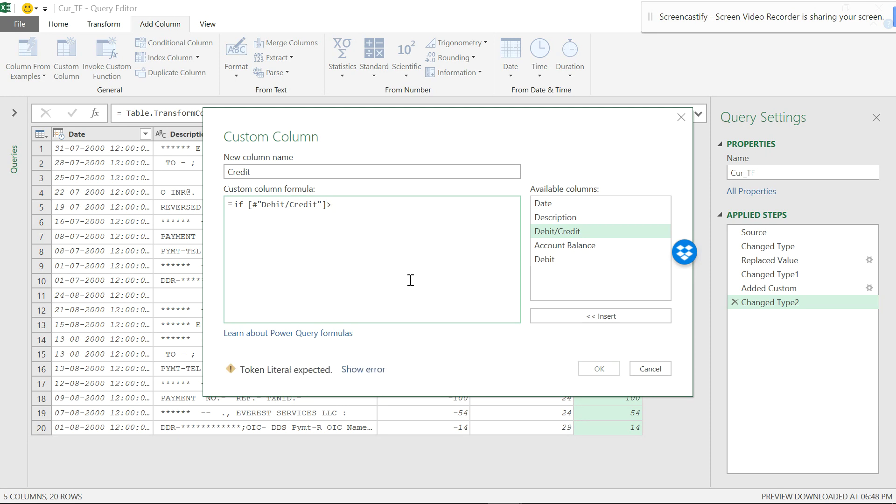
{"action": "type", "text": "0 ten"}
{"action": "key", "text": "BackSpace"}
{"action": "key", "text": "BackSpace"}
{"action": "type", "text": "hen"}
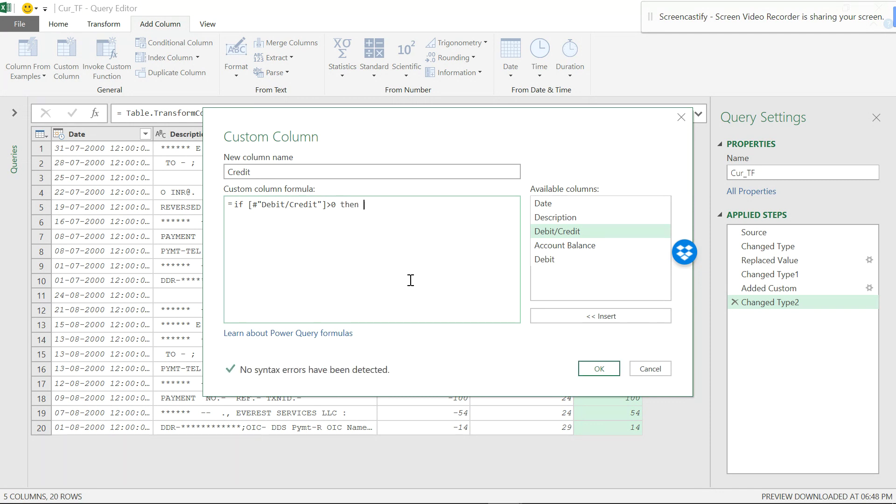
{"action": "double_click", "coordinate": [563, 231]}
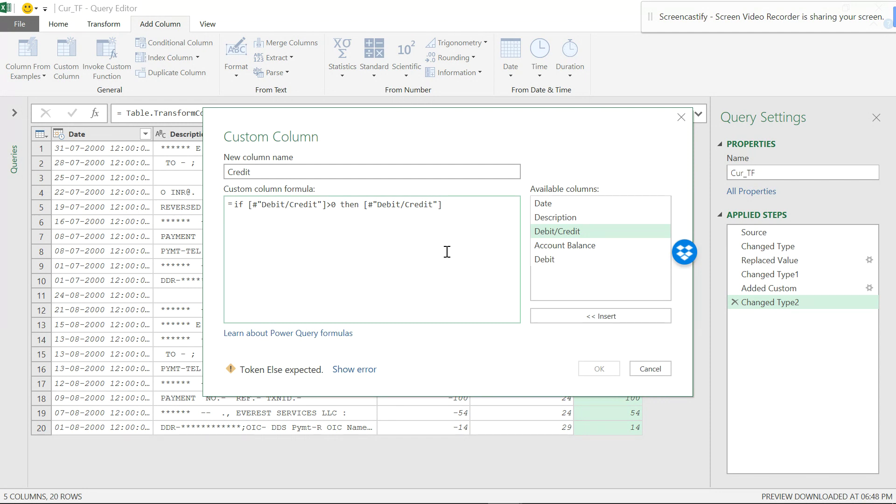
{"action": "type", "text": "*"}
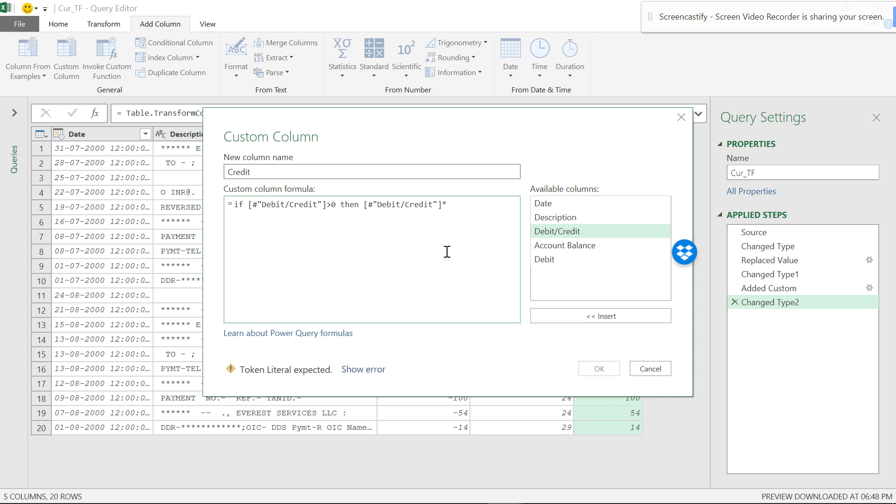
{"action": "type", "text": "1"}
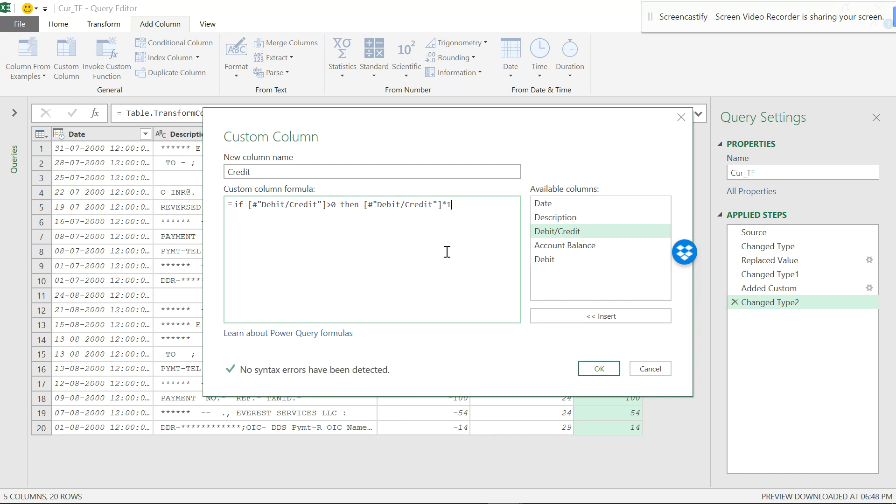
{"action": "type", "text": " elsu null"}
{"action": "left_click", "coordinate": [598, 368]}
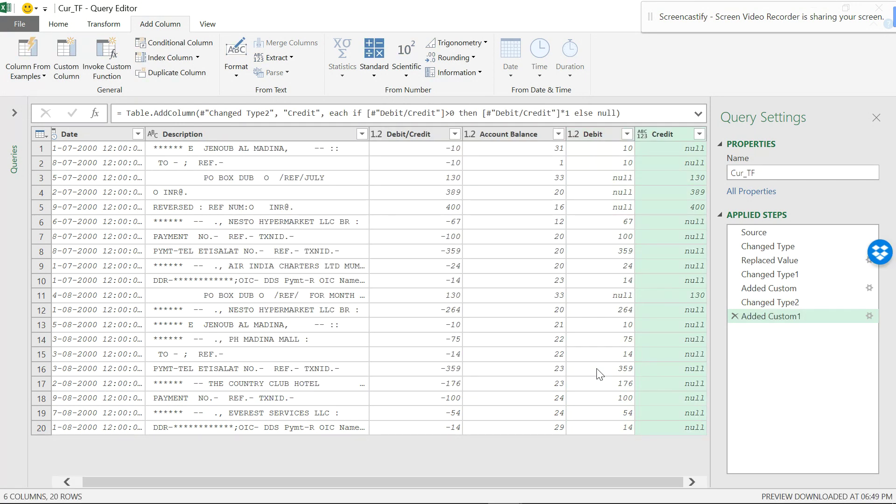
Step: Type the Credit column as Decimal Number and remove the Debit/Credit column
{"action": "left_click", "coordinate": [645, 134]}
{"action": "left_click", "coordinate": [655, 150]}
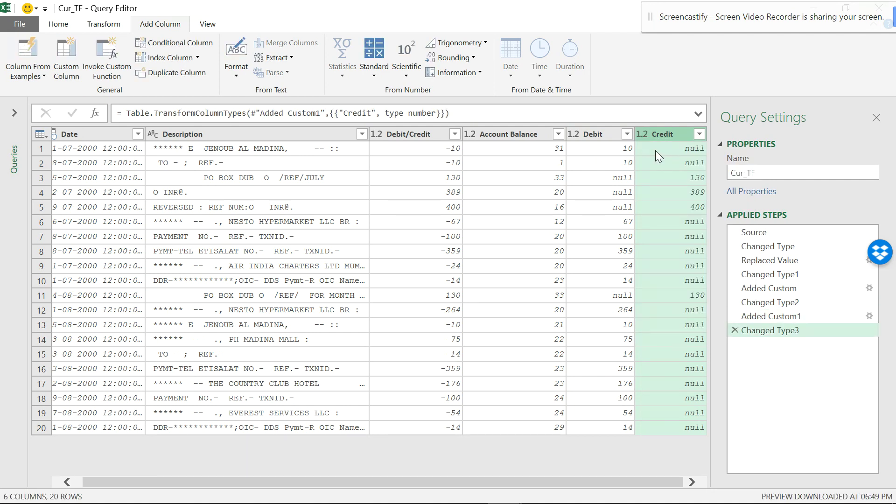
{"action": "left_click", "coordinate": [416, 136]}
{"action": "right_click", "coordinate": [415, 135]}
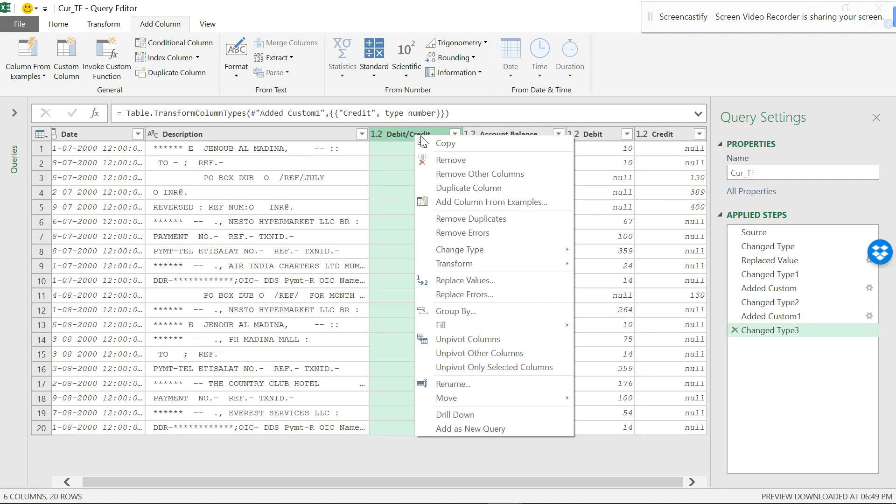
{"action": "left_click", "coordinate": [460, 159]}
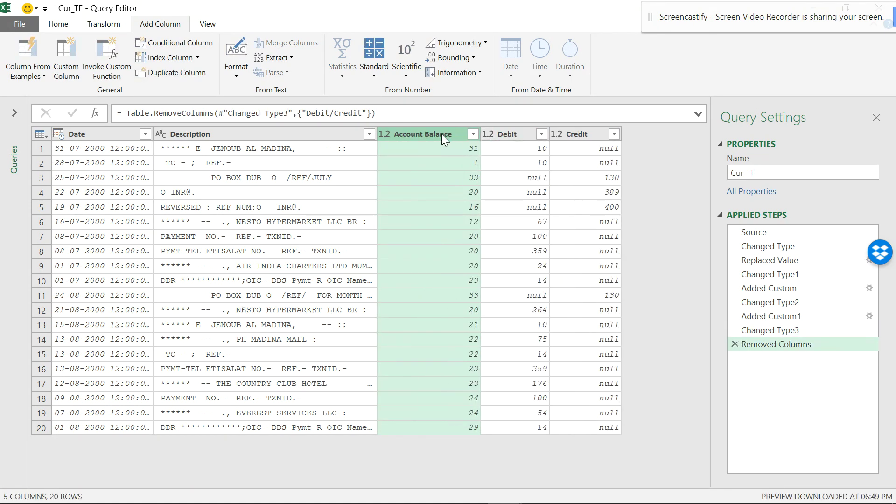
Step: Move Account Balance to the last column and set Date to the Date type
{"action": "right_click", "coordinate": [442, 133]}
{"action": "mouse_move", "coordinate": [593, 400]}
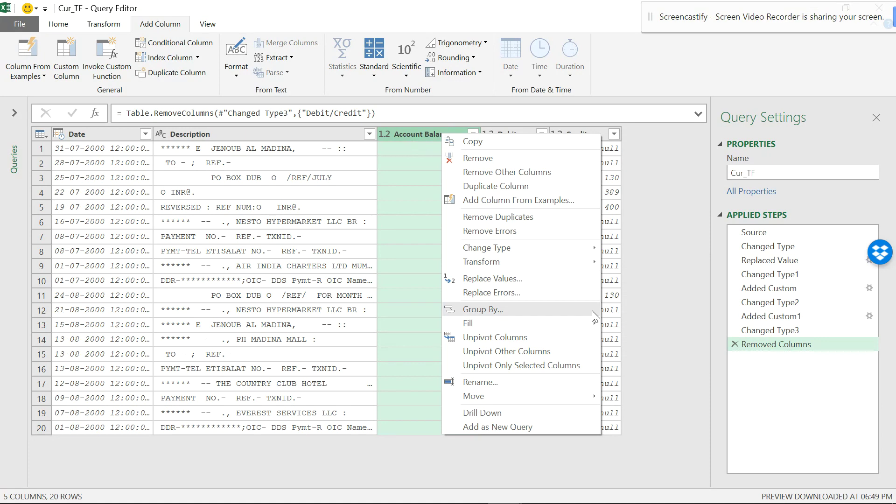
{"action": "left_click_drag", "start_coordinate": [403, 133], "coordinate": [623, 133]}
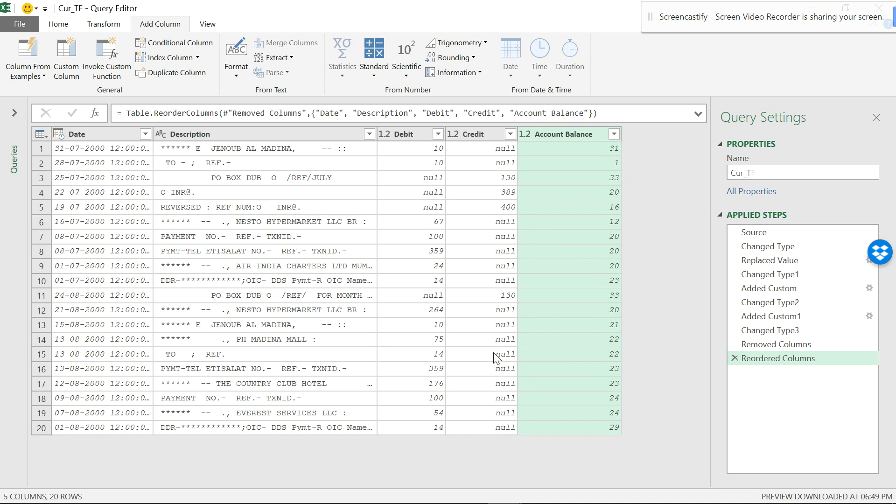
{"action": "left_click", "coordinate": [59, 134]}
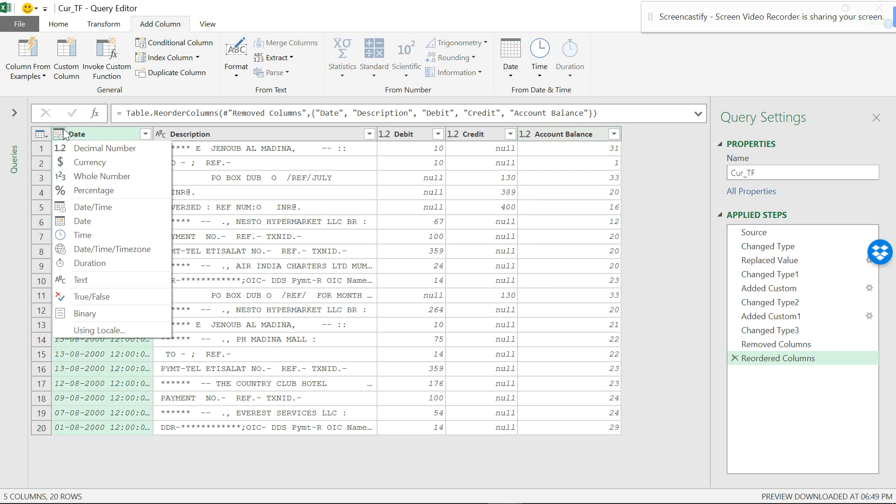
{"action": "left_click", "coordinate": [93, 221]}
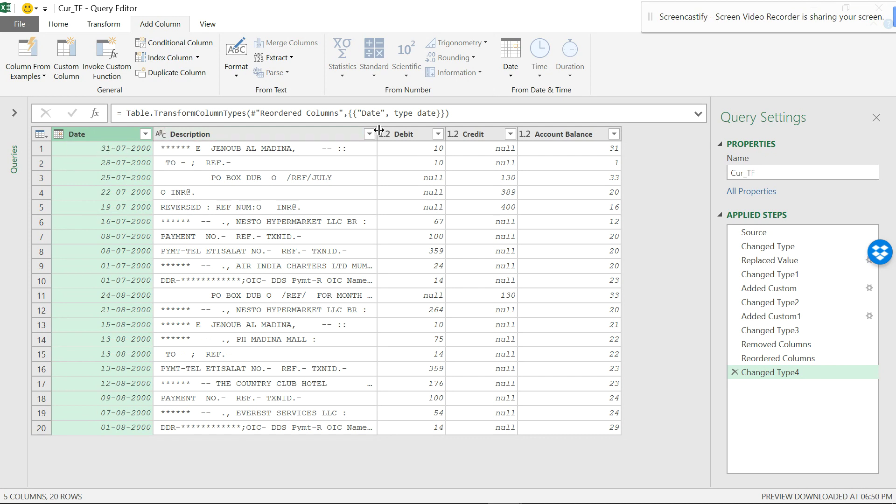
{"action": "left_click", "coordinate": [7, 111]}
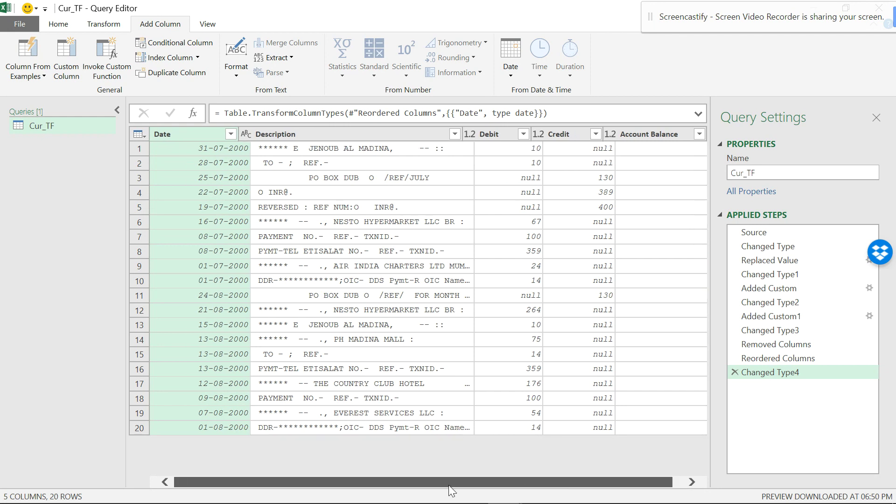
{"action": "left_click", "coordinate": [20, 15]}
Step: Close and load Cur_TF as Only Create Connection
{"action": "left_click", "coordinate": [66, 80]}
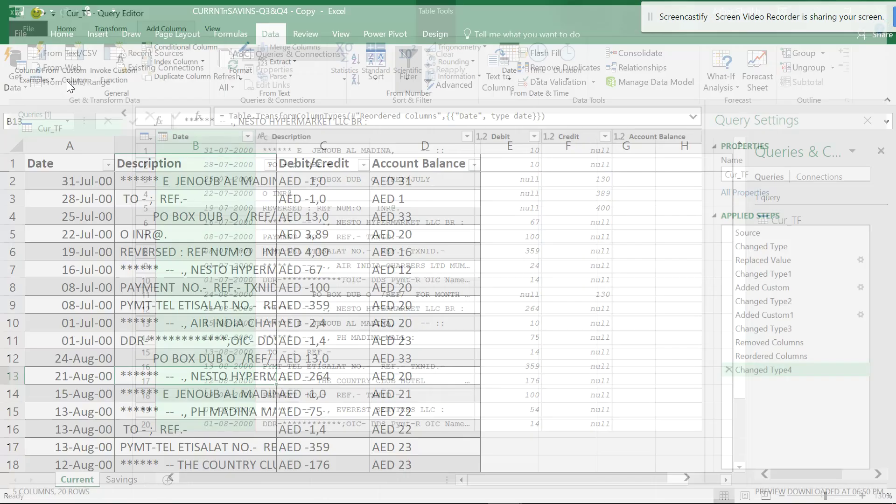
{"action": "left_click", "coordinate": [562, 229]}
{"action": "left_click", "coordinate": [609, 327]}
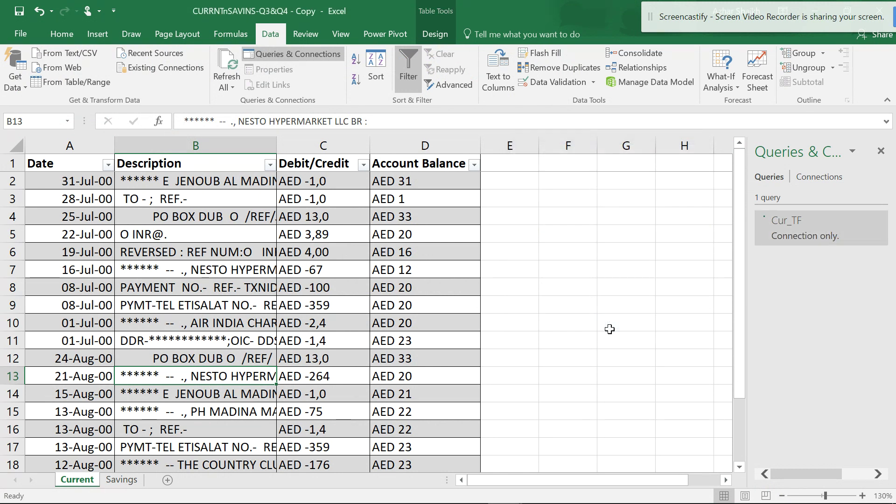
{"action": "mouse_move", "coordinate": [783, 230]}
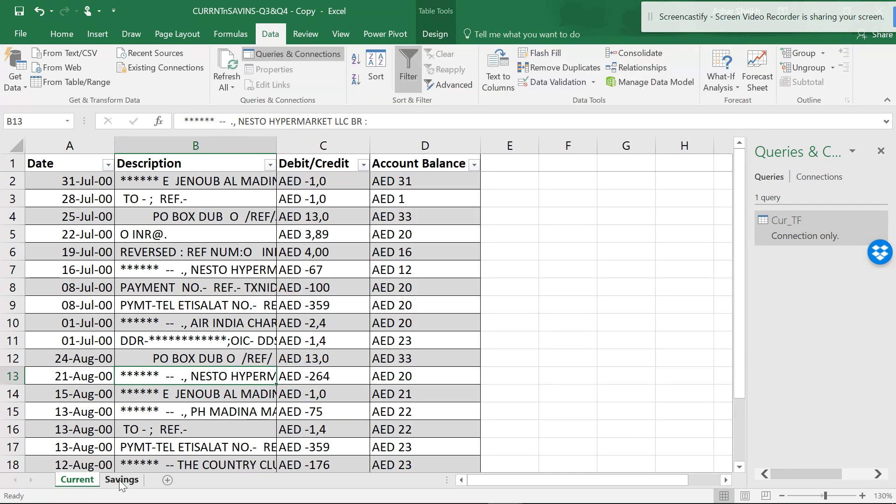
Step: Select the Sav_TF table on the Savings sheet and create a query from it
{"action": "left_click", "coordinate": [121, 479]}
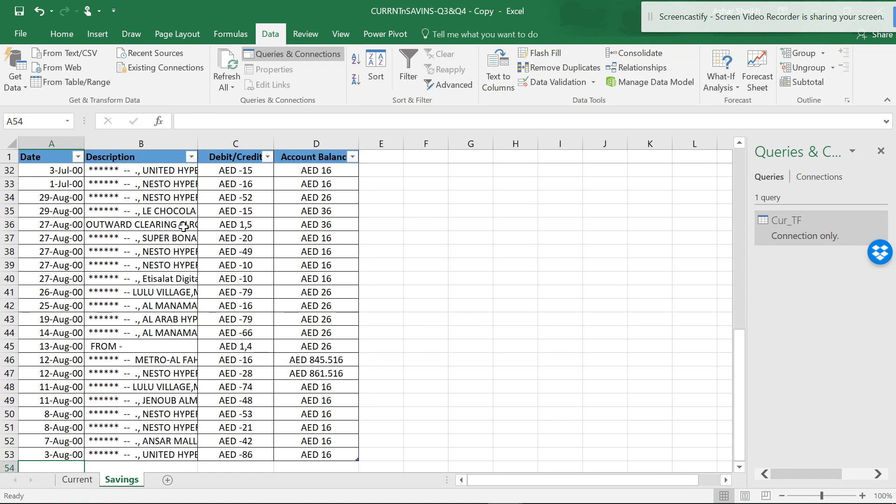
{"action": "left_click", "coordinate": [166, 219]}
{"action": "left_click", "coordinate": [67, 121]}
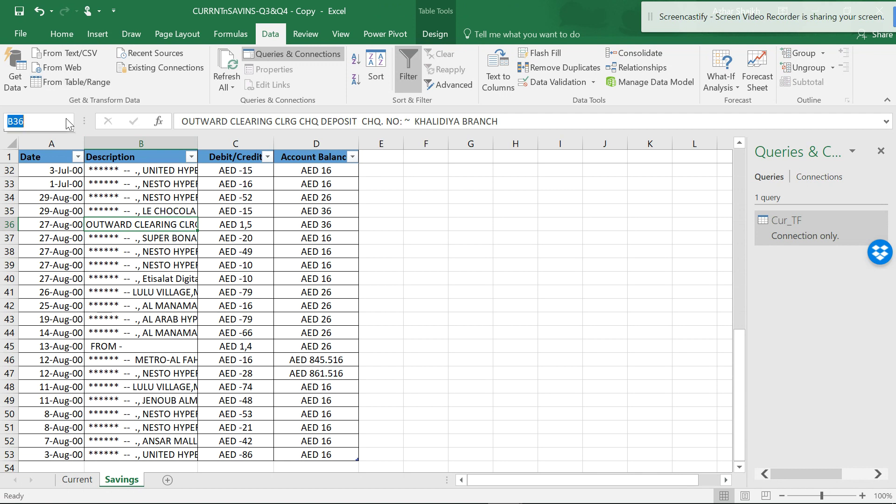
{"action": "left_click", "coordinate": [23, 152]}
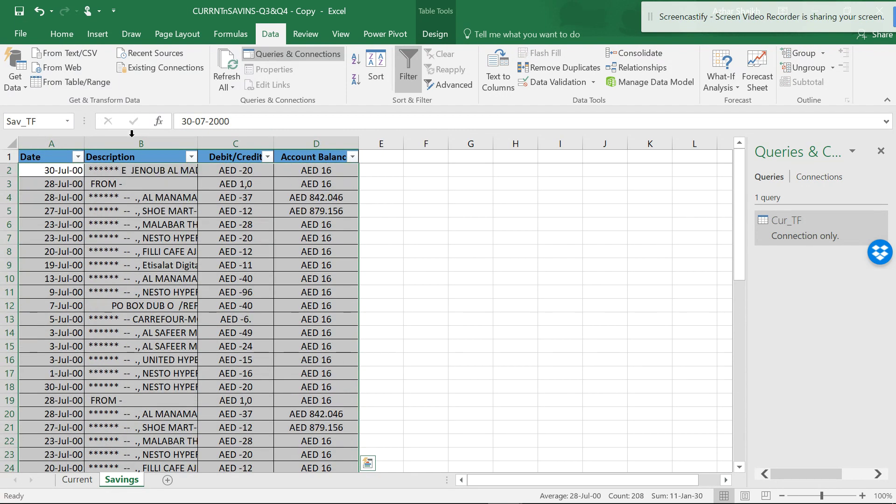
{"action": "left_click", "coordinate": [77, 81]}
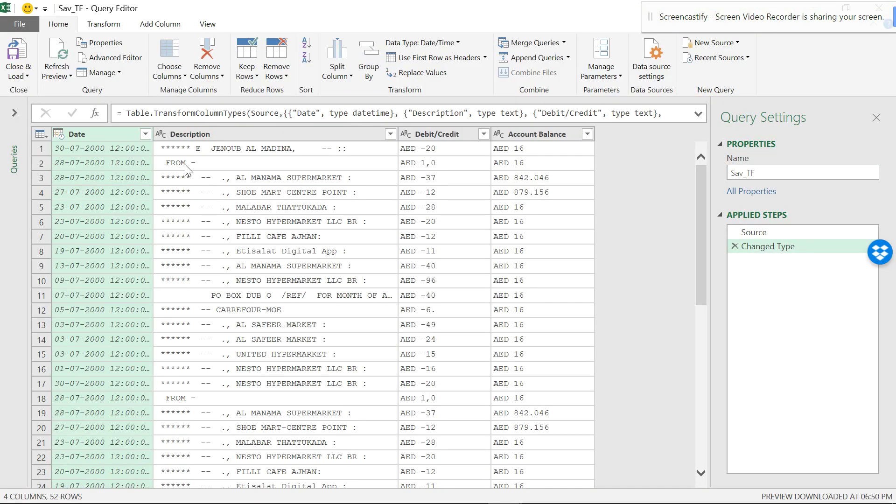
Step: Set the Date column to the Date type as a new step
{"action": "left_click", "coordinate": [60, 134]}
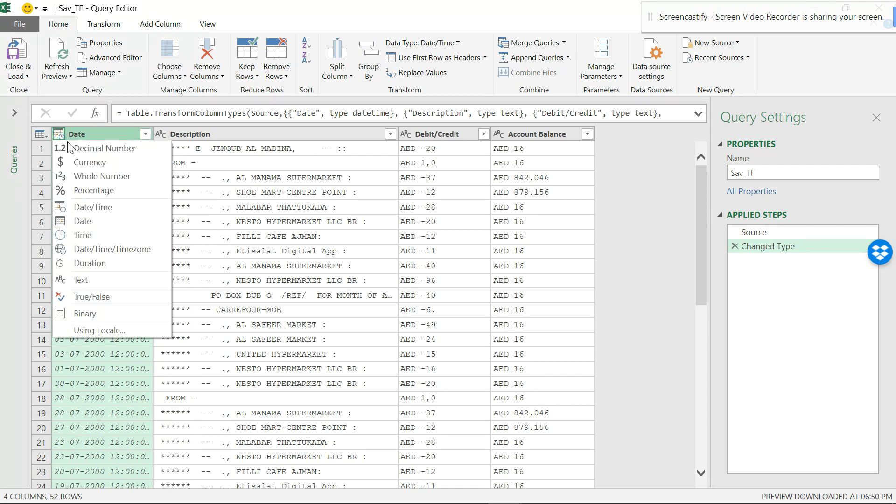
{"action": "left_click", "coordinate": [83, 221]}
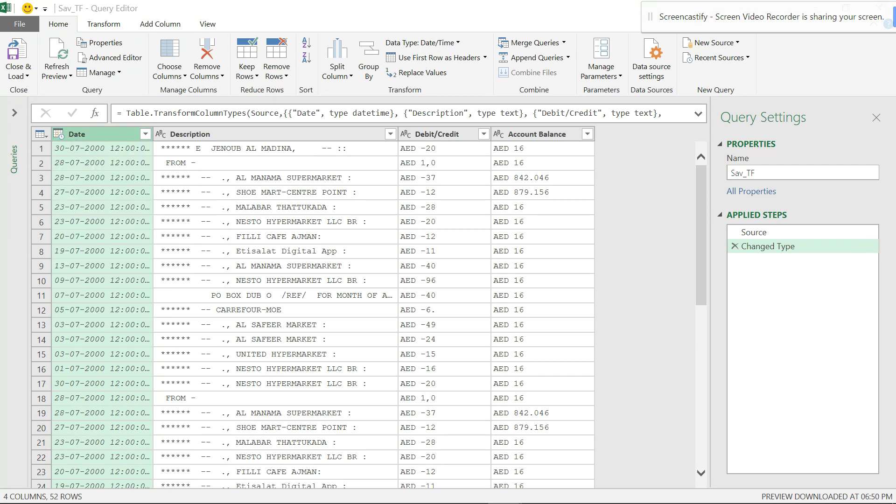
{"action": "left_click", "coordinate": [502, 296]}
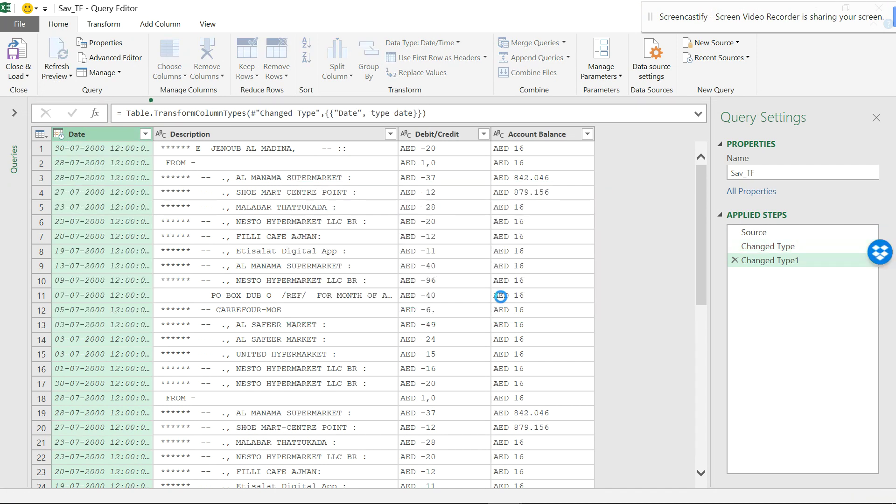
Step: Replace AED with nothing in the Debit/Credit and Account Balance columns
{"action": "left_click", "coordinate": [436, 135]}
{"action": "left_click", "coordinate": [517, 132], "text": "ctrl"}
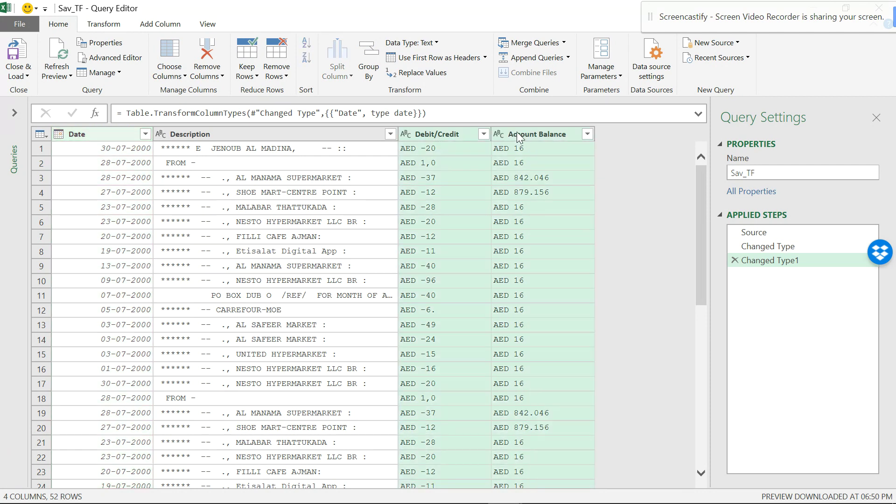
{"action": "left_click", "coordinate": [419, 74]}
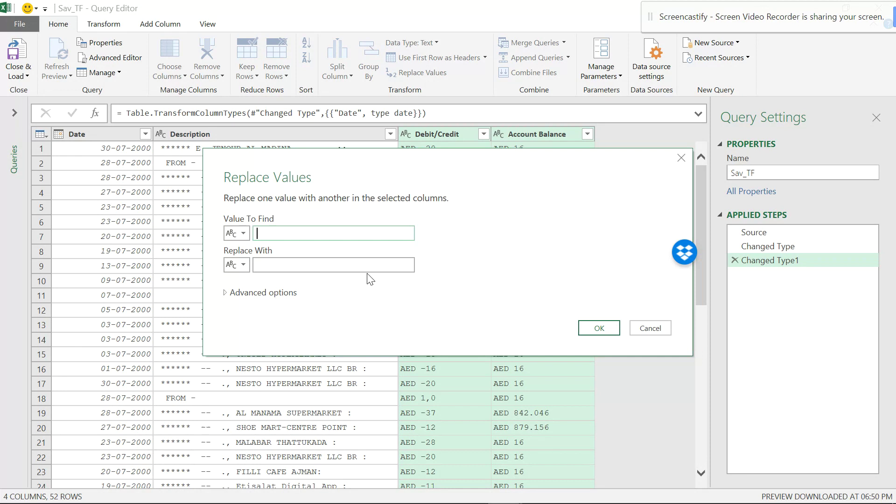
{"action": "type", "text": "AED"}
{"action": "left_click", "coordinate": [584, 326]}
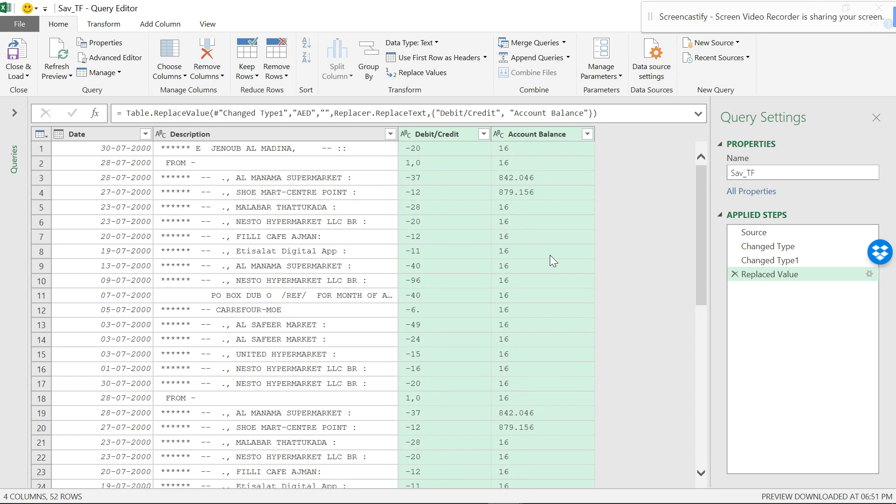
{"action": "left_click", "coordinate": [429, 133]}
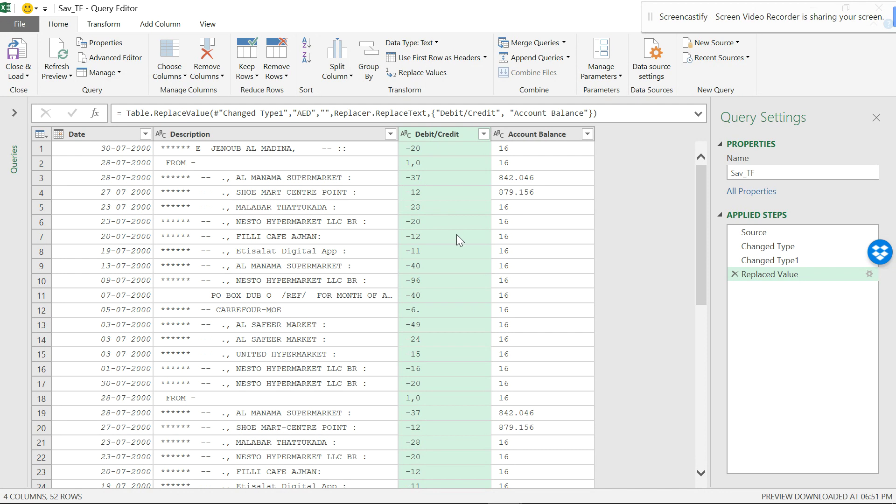
Step: Start a new custom column named Debit
{"action": "left_click", "coordinate": [161, 24]}
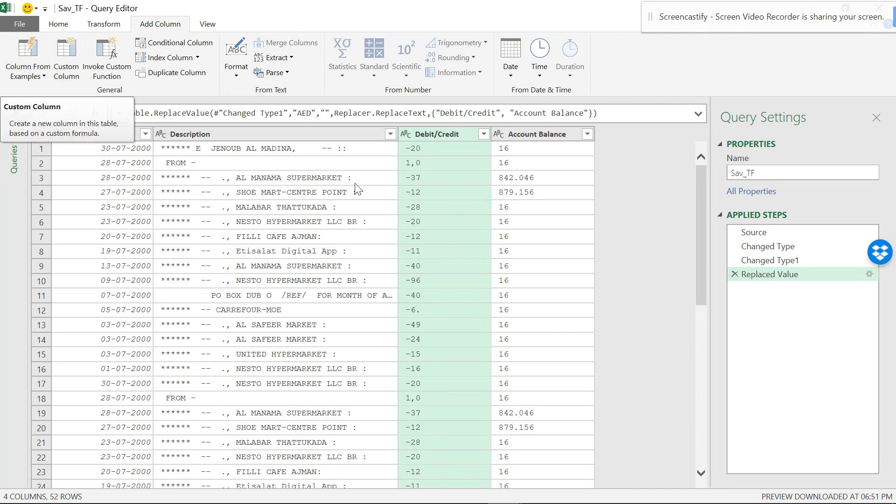
{"action": "left_click", "coordinate": [66, 61]}
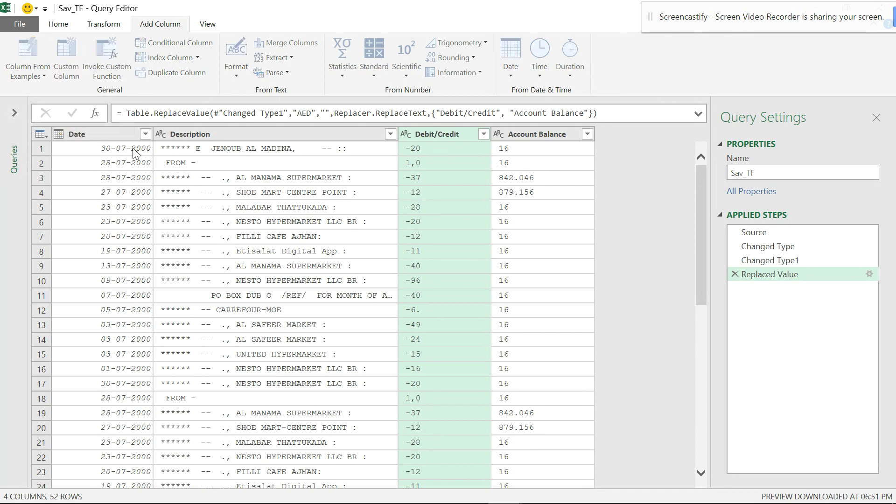
{"action": "type", "text": "DE"}
{"action": "key", "text": "BackSpace"}
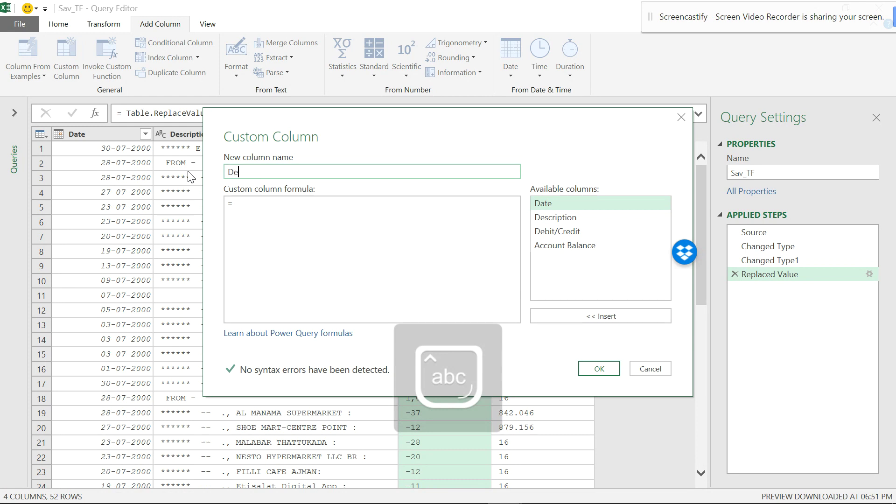
{"action": "type", "text": "bit"}
Step: Enter the formula if [Debit/Credit]<0 then [Debit/Credit]*-1 else null and create the column
{"action": "left_click", "coordinate": [263, 213]}
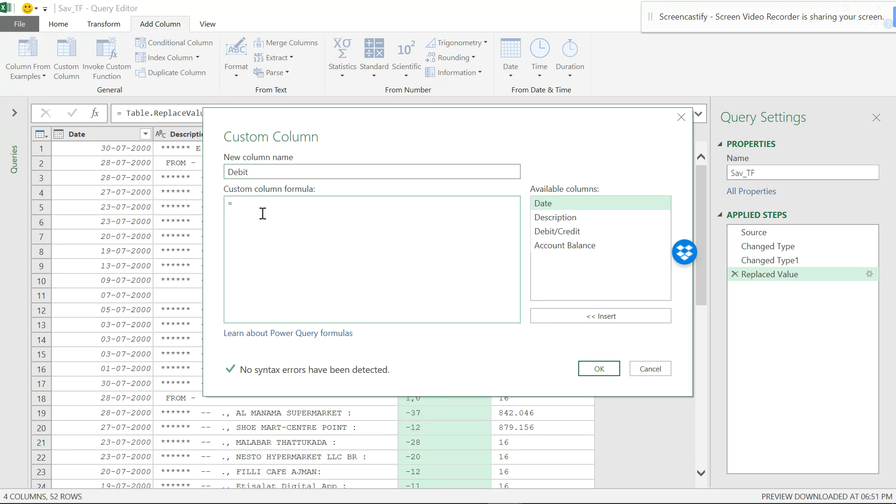
{"action": "type", "text": "if"}
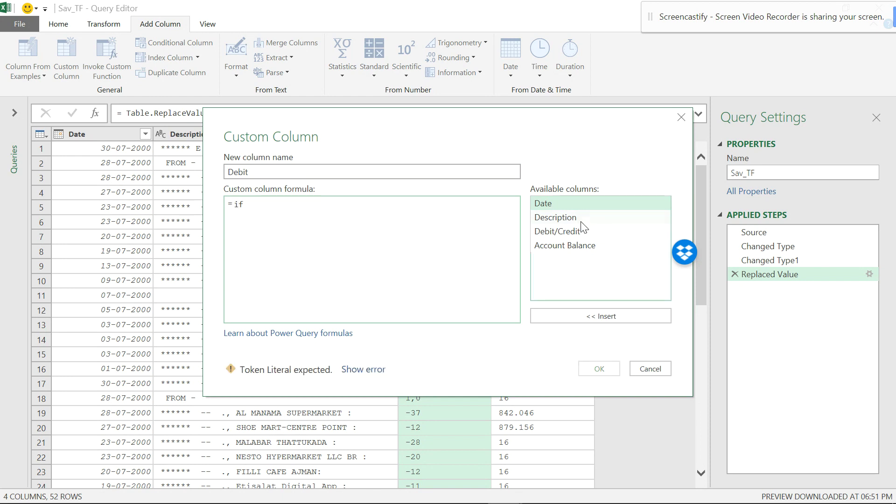
{"action": "double_click", "coordinate": [576, 232]}
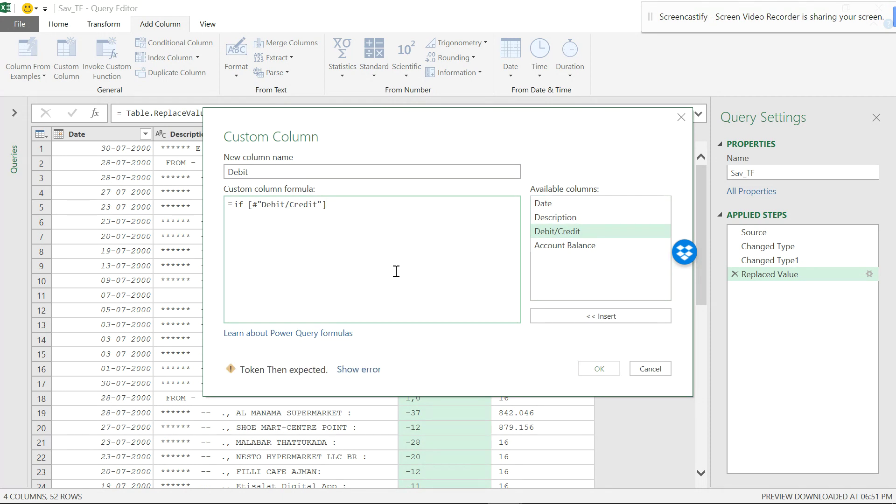
{"action": "type", "text": "<"}
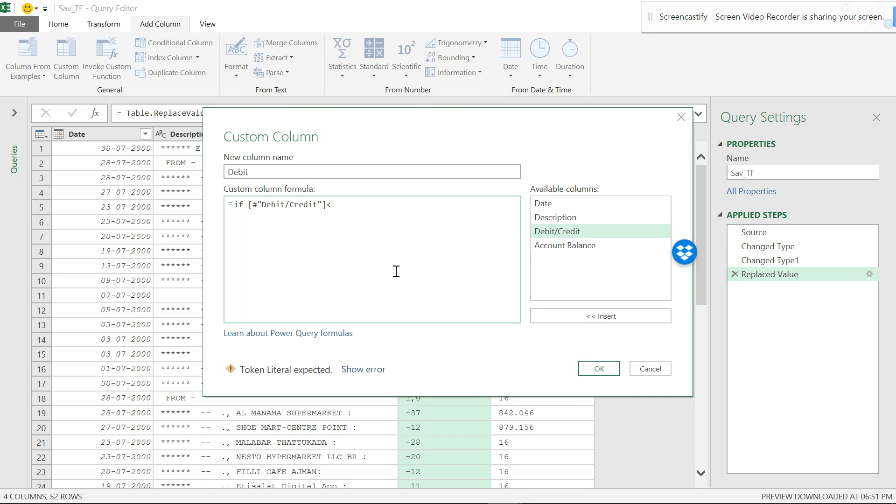
{"action": "type", "text": "0 then"}
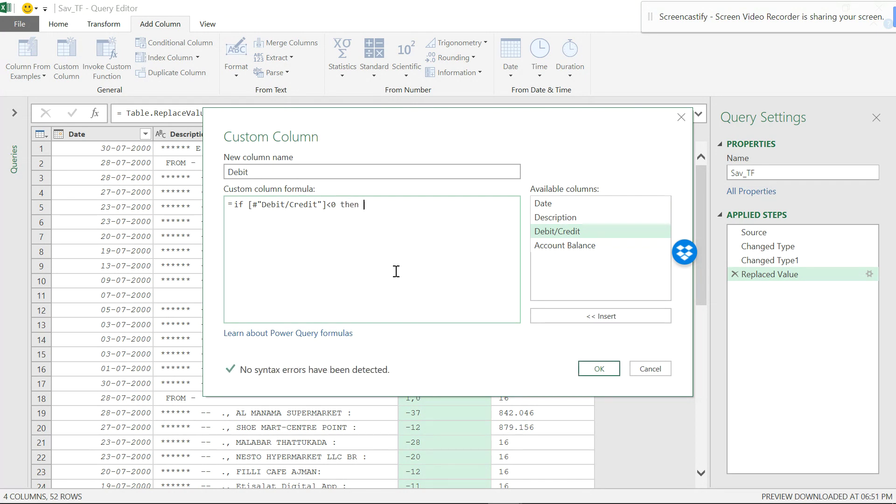
{"action": "double_click", "coordinate": [553, 232]}
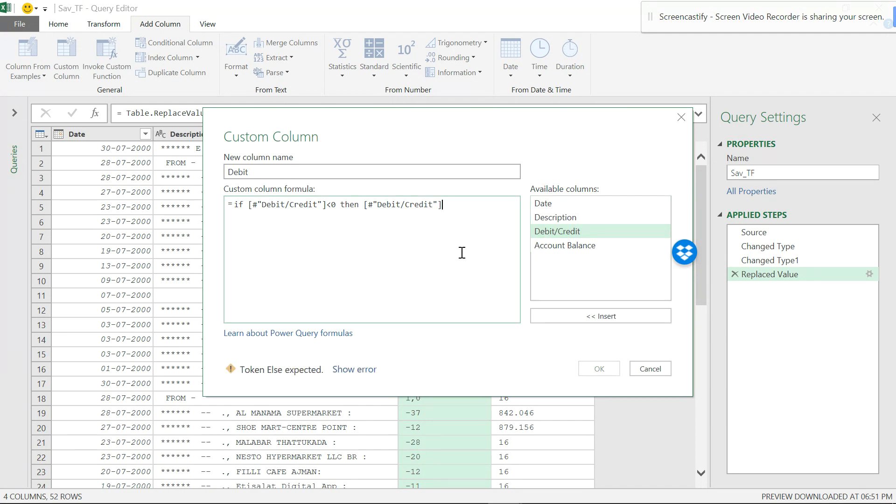
{"action": "type", "text": "*-"}
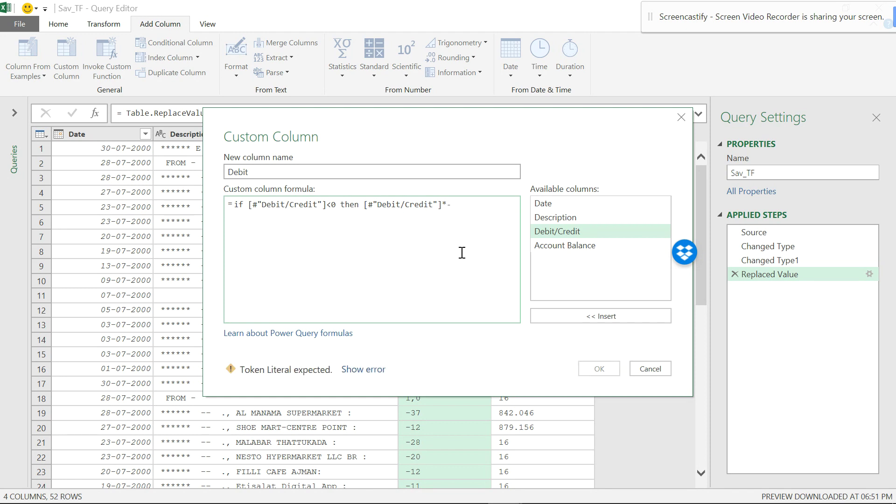
{"action": "type", "text": "1 "}
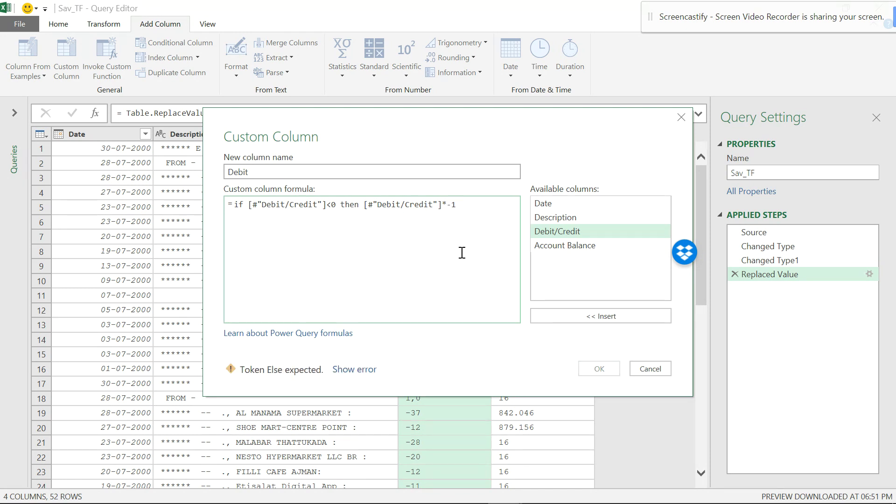
{"action": "type", "text": "esle null"}
{"action": "left_click", "coordinate": [473, 204]}
{"action": "key", "text": "BackSpace"}
{"action": "type", "text": "se null"}
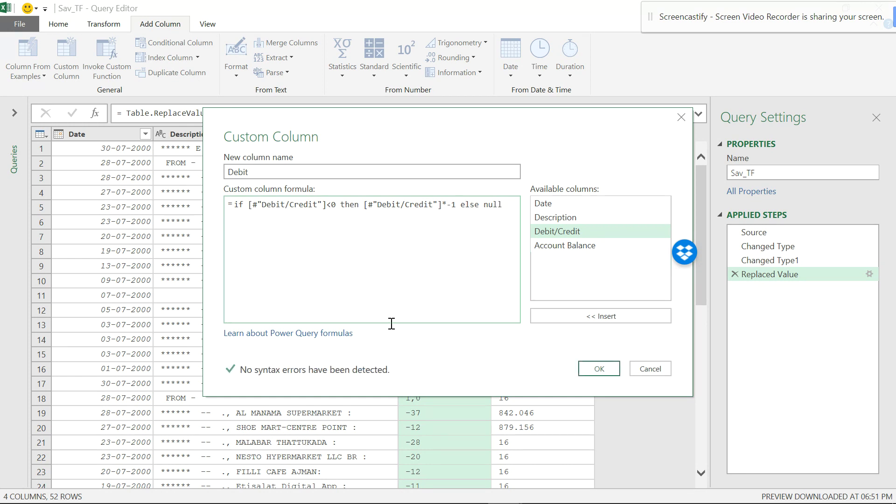
{"action": "left_click", "coordinate": [597, 368]}
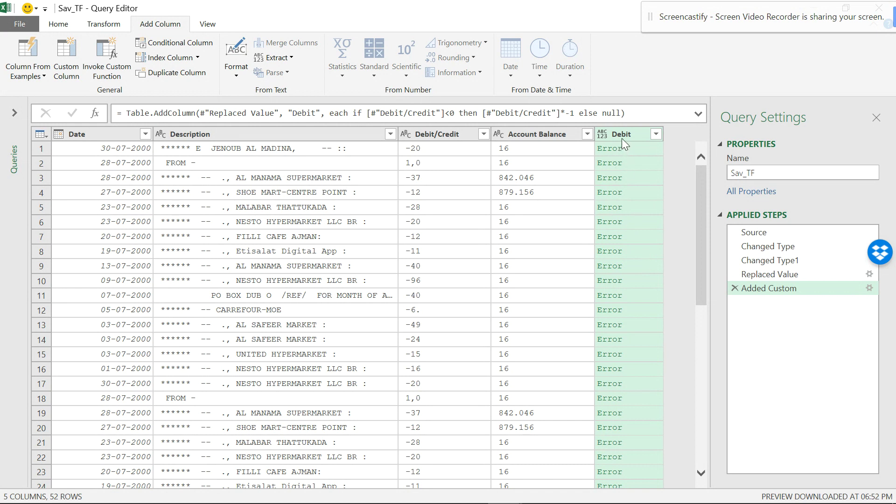
{"action": "left_click", "coordinate": [70, 65]}
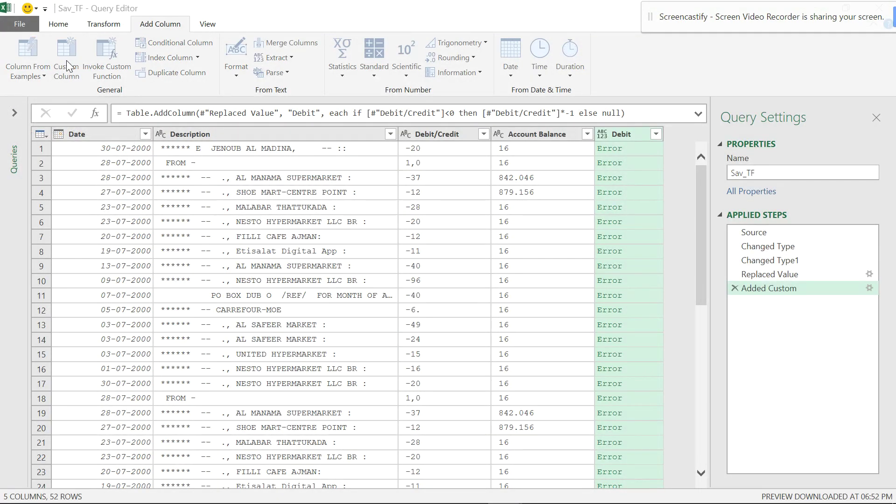
Step: Name the column Credit with formula if [Debit/Credit]>0 then [Debit/Credit]*-1 else null
{"action": "left_click_drag", "start_coordinate": [260, 175], "coordinate": [216, 174]}
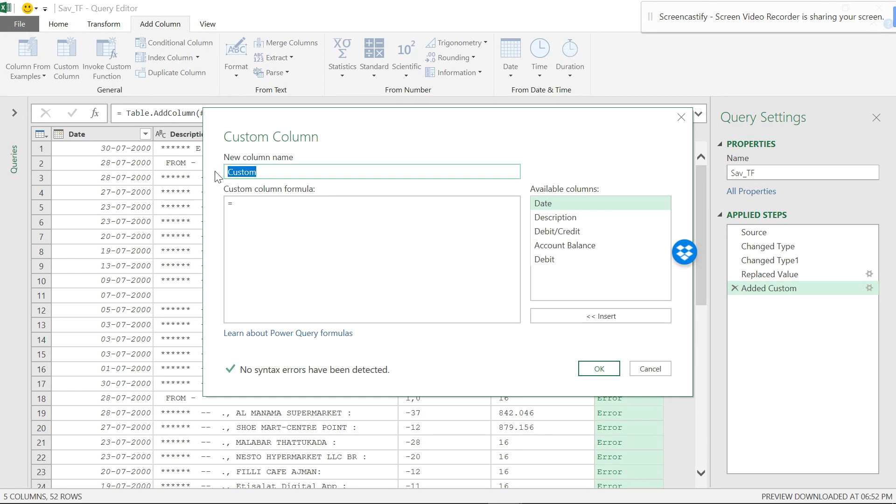
{"action": "type", "text": "Credit"}
{"action": "left_click", "coordinate": [246, 202]}
{"action": "type", "text": "if"}
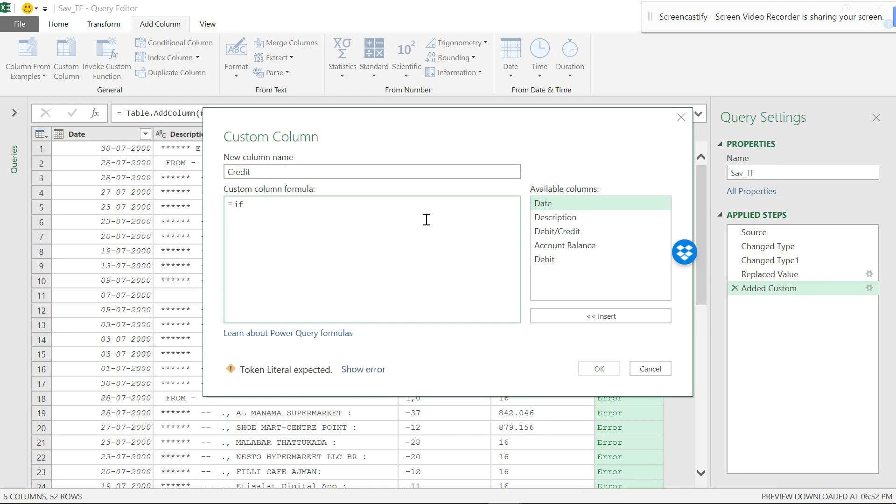
{"action": "double_click", "coordinate": [557, 231]}
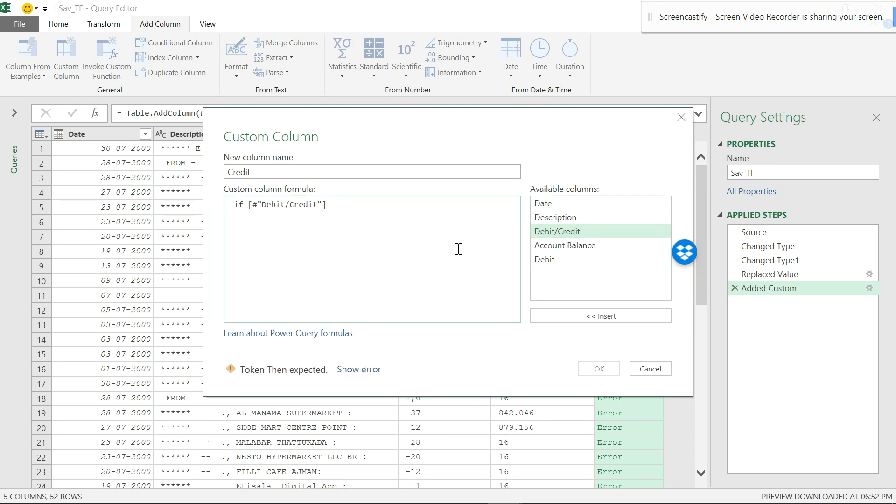
{"action": "type", "text": ">"}
{"action": "type", "text": "0 then"}
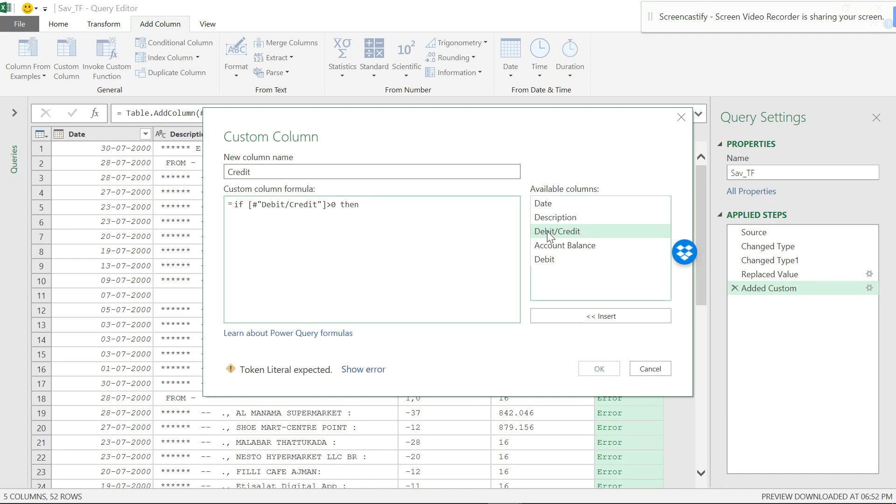
{"action": "double_click", "coordinate": [547, 231]}
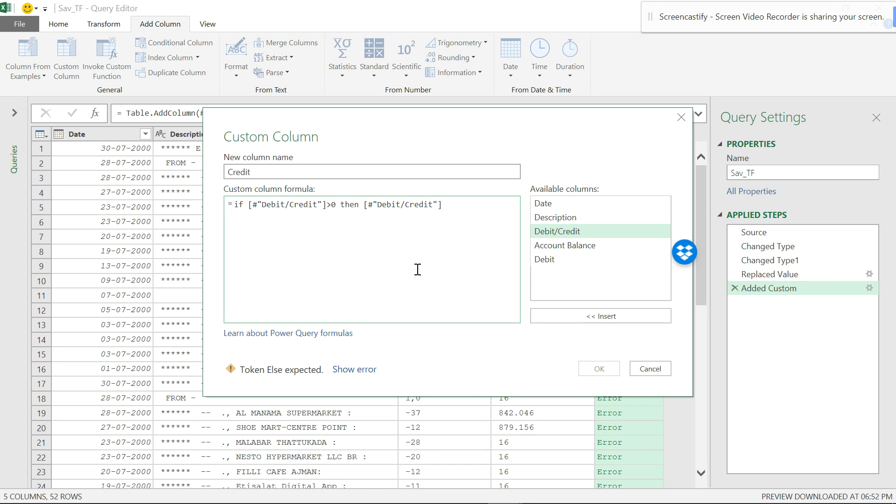
{"action": "type", "text": "*"}
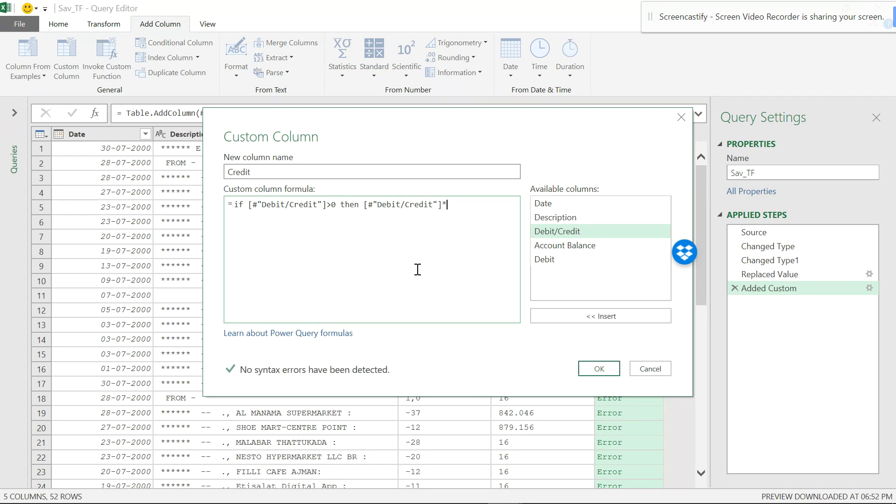
{"action": "type", "text": "-1 else null"}
{"action": "left_click", "coordinate": [599, 368]}
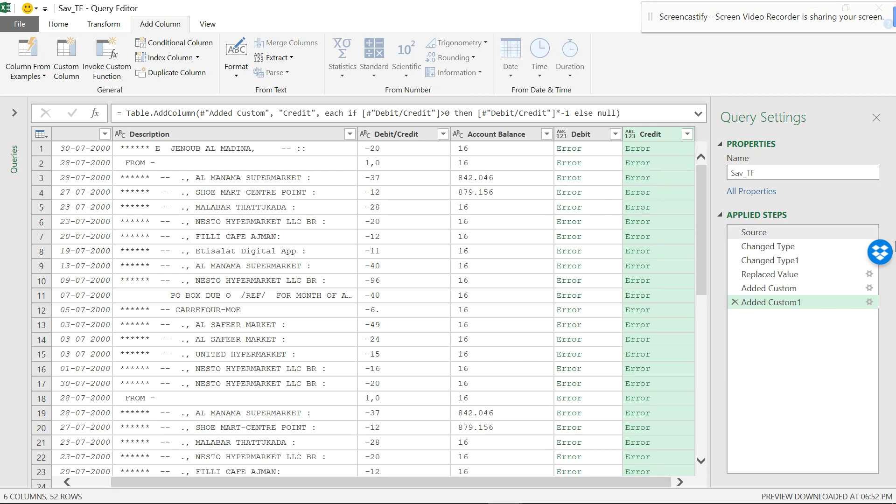
{"action": "left_click", "coordinate": [12, 113]}
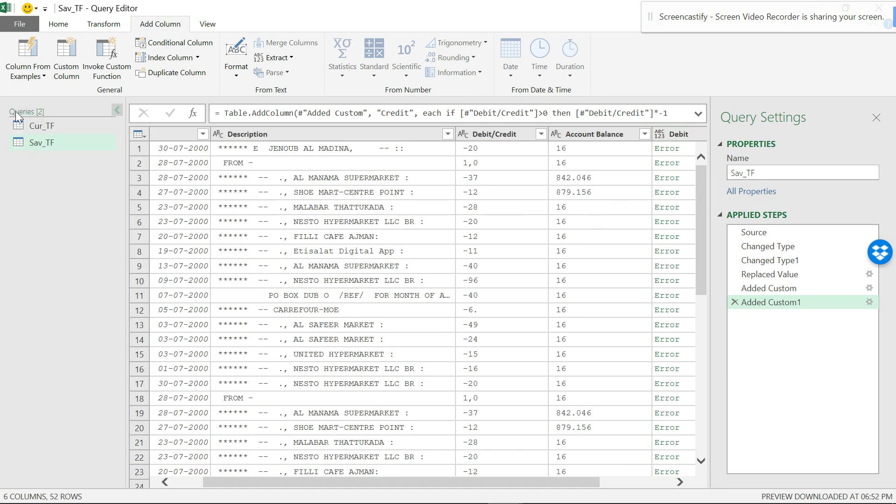
Step: Review Cur_TF's Debit and Credit custom-column formulas, then Sav_TF's Debit formula
{"action": "left_click", "coordinate": [44, 125]}
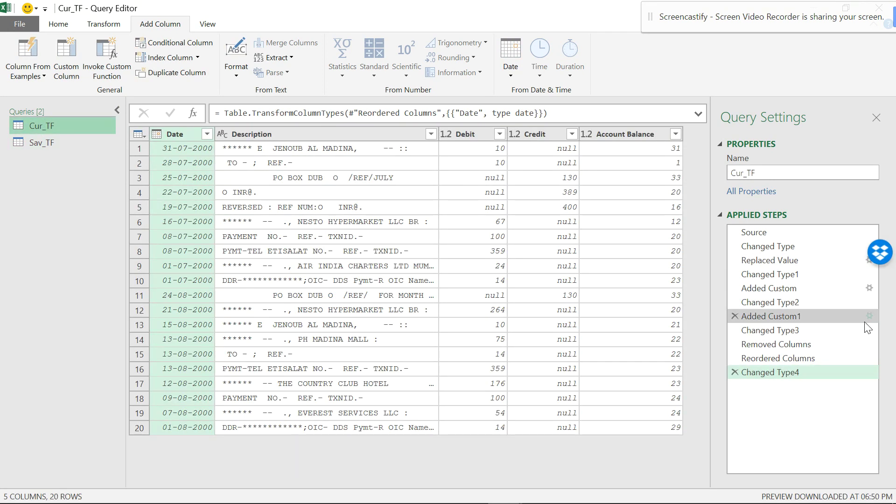
{"action": "left_click", "coordinate": [869, 289]}
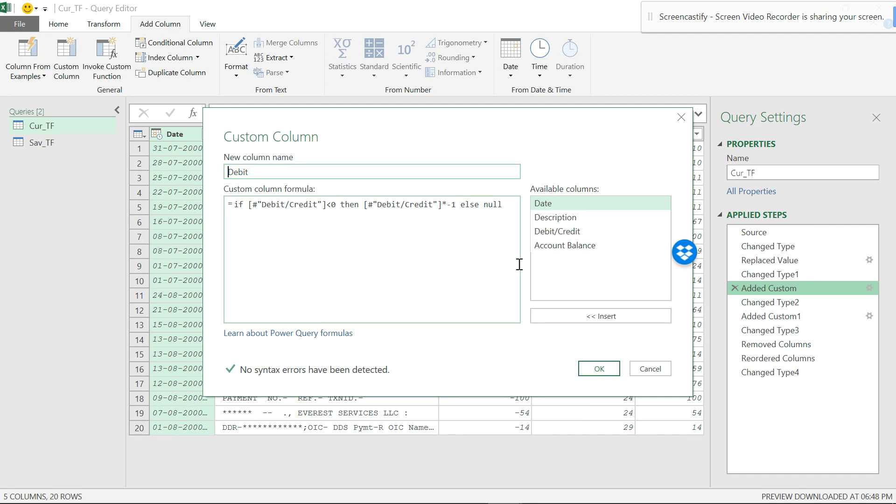
{"action": "left_click", "coordinate": [650, 369]}
{"action": "left_click", "coordinate": [870, 316]}
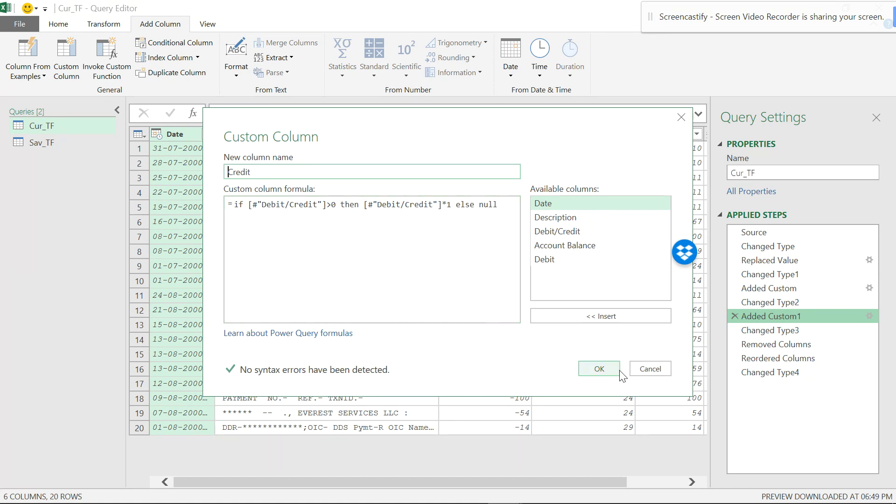
{"action": "left_click", "coordinate": [600, 369]}
{"action": "left_click", "coordinate": [29, 147]}
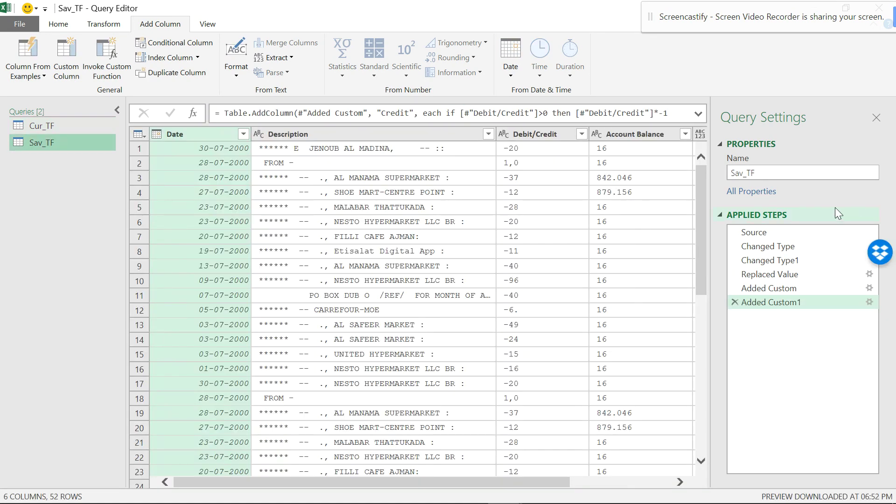
{"action": "left_click", "coordinate": [867, 286]}
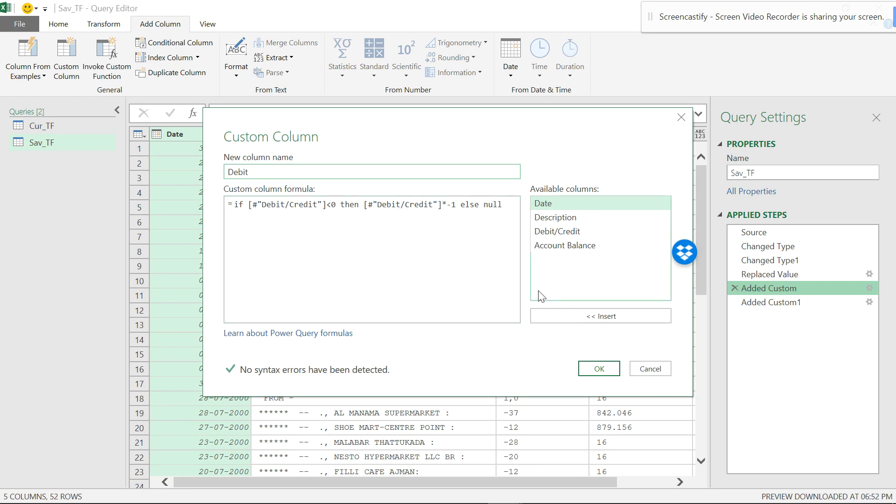
{"action": "left_click", "coordinate": [652, 370]}
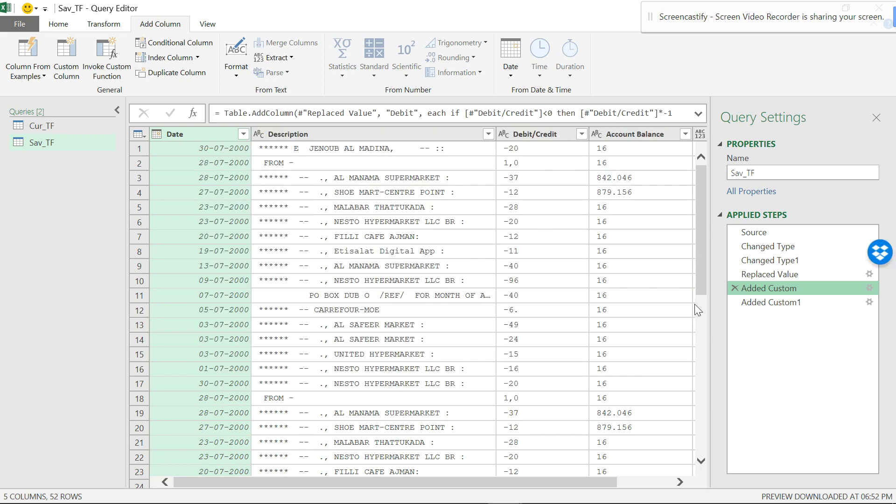
Step: Try a Debit/Credit type change at the Replaced Value step, then delete the inserted step
{"action": "left_click", "coordinate": [768, 279]}
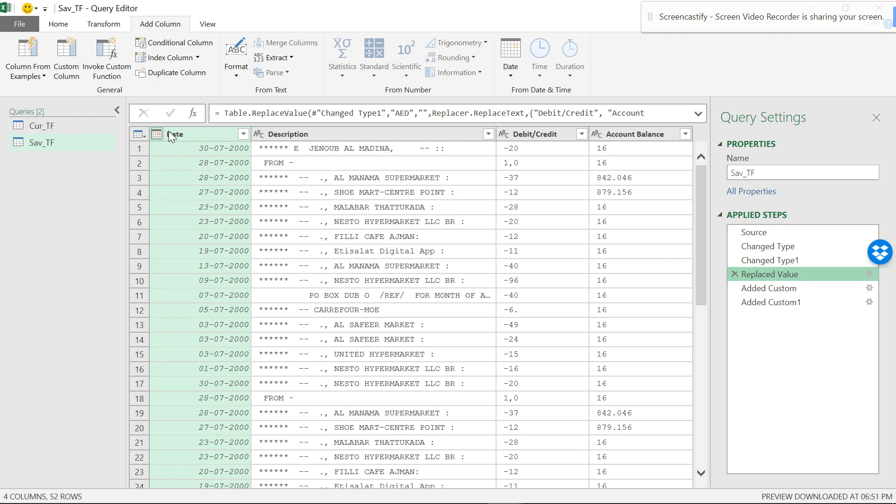
{"action": "left_click", "coordinate": [503, 135]}
{"action": "key", "text": "Escape"}
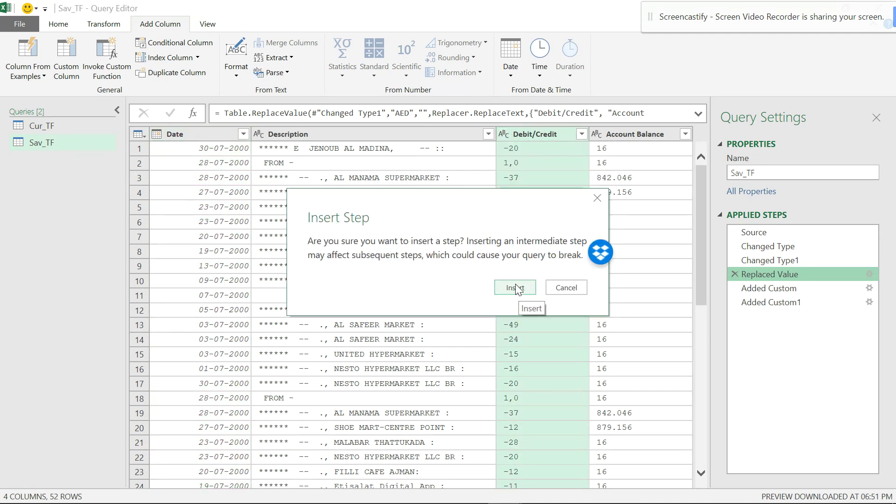
{"action": "left_click", "coordinate": [515, 286]}
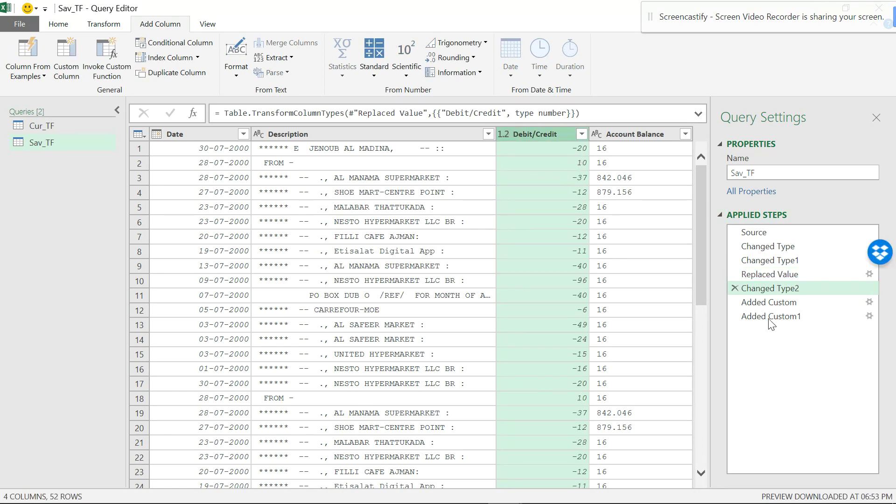
{"action": "left_click", "coordinate": [734, 289]}
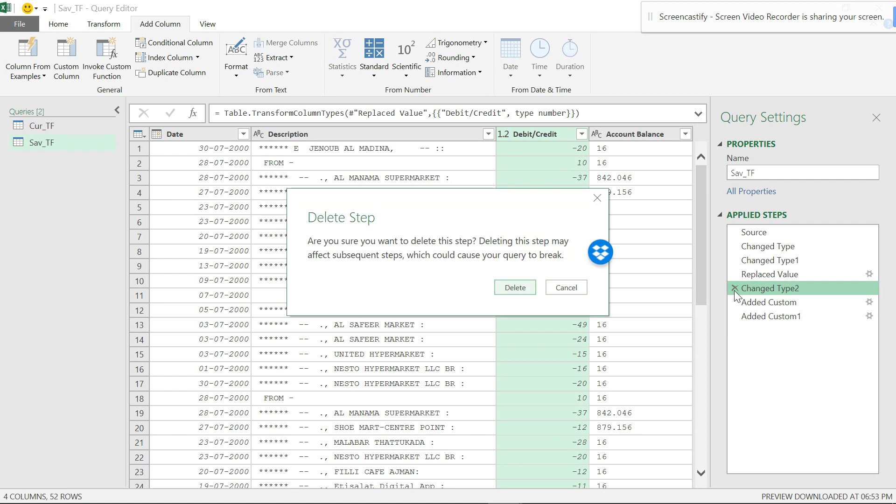
{"action": "left_click", "coordinate": [531, 291]}
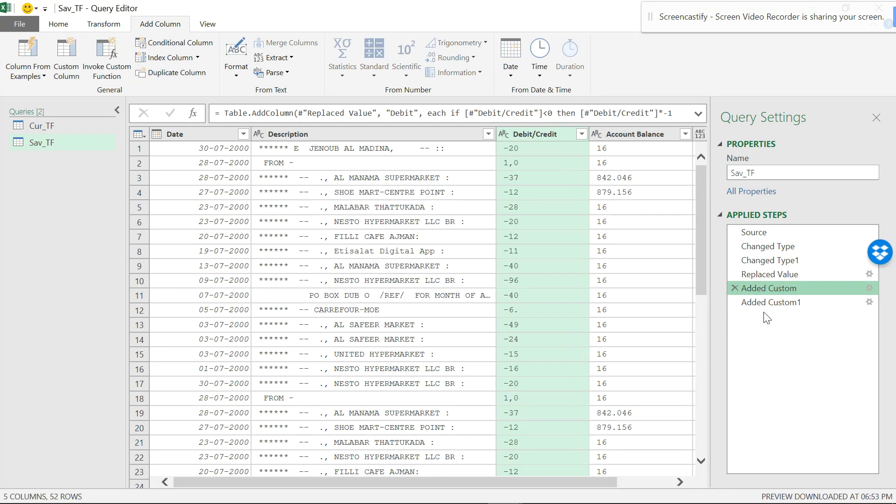
Step: Make Debit/Credit a Decimal Number as a Changed Type2 step after Added Custom1
{"action": "left_click", "coordinate": [760, 304]}
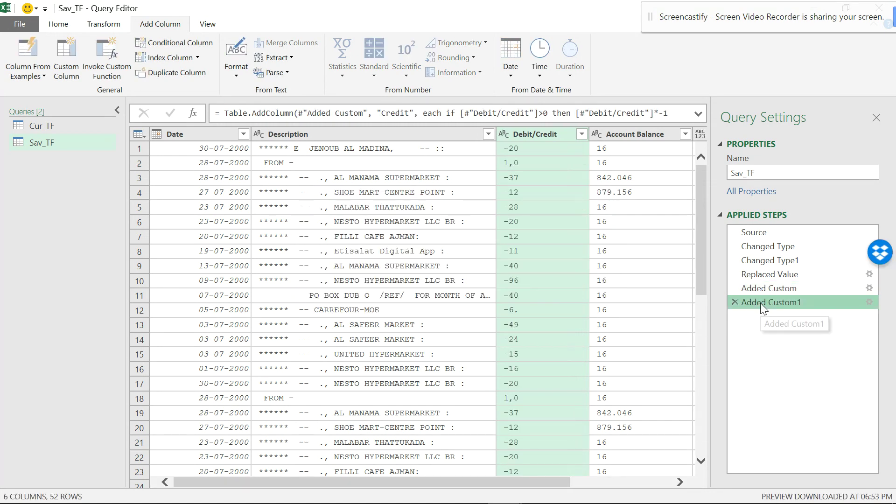
{"action": "left_click", "coordinate": [504, 134]}
{"action": "left_click", "coordinate": [522, 148]}
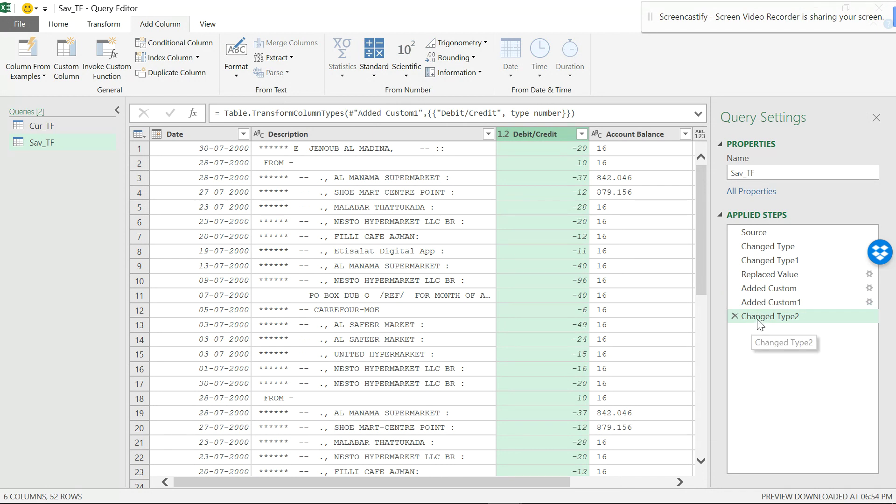
{"action": "left_click_drag", "start_coordinate": [542, 482], "coordinate": [651, 482]}
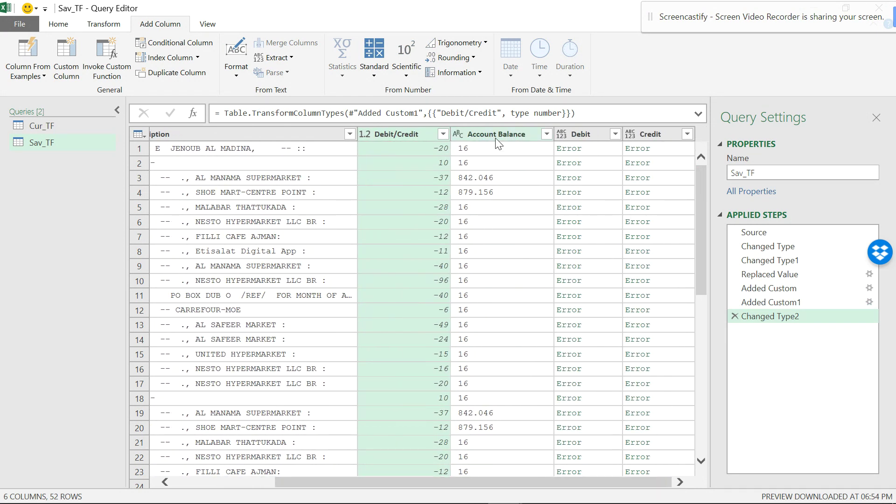
{"action": "left_click_drag", "start_coordinate": [749, 288], "coordinate": [735, 271]}
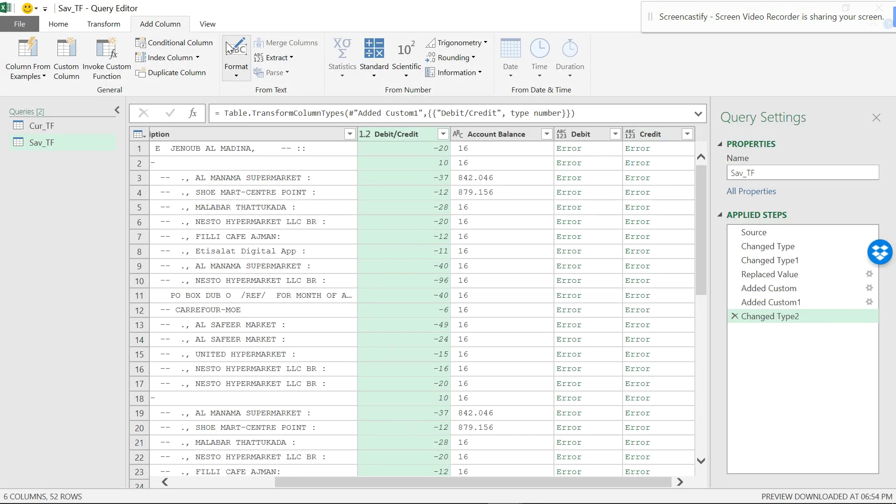
{"action": "left_click", "coordinate": [206, 23]}
{"action": "left_click", "coordinate": [309, 68]}
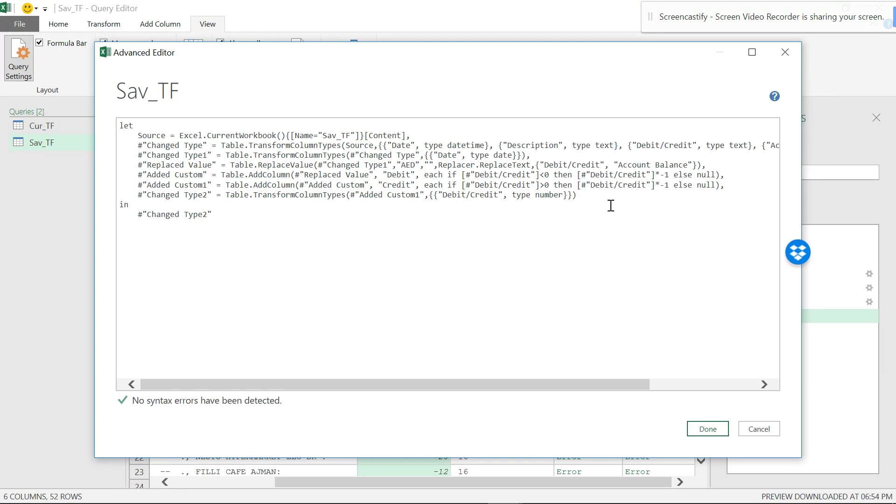
Step: Move the Changed Type2 step up Applied Steps, then delete it
{"action": "left_click", "coordinate": [757, 429]}
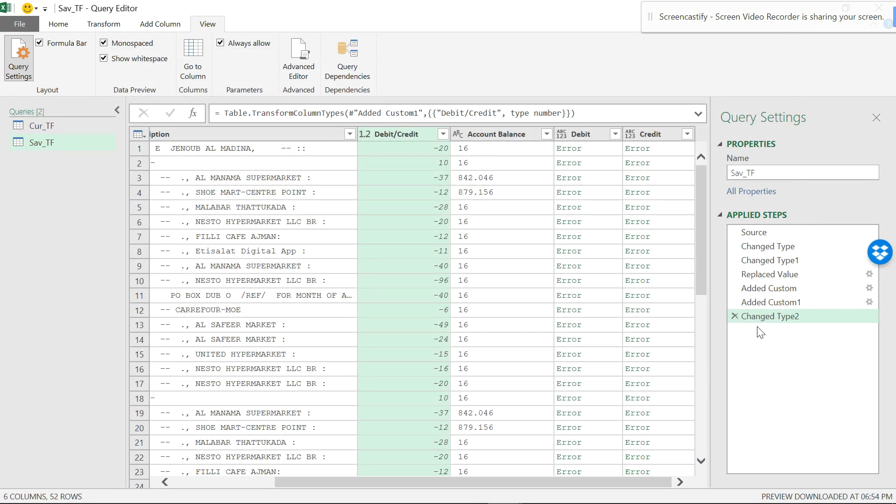
{"action": "left_click_drag", "start_coordinate": [759, 327], "coordinate": [759, 299]}
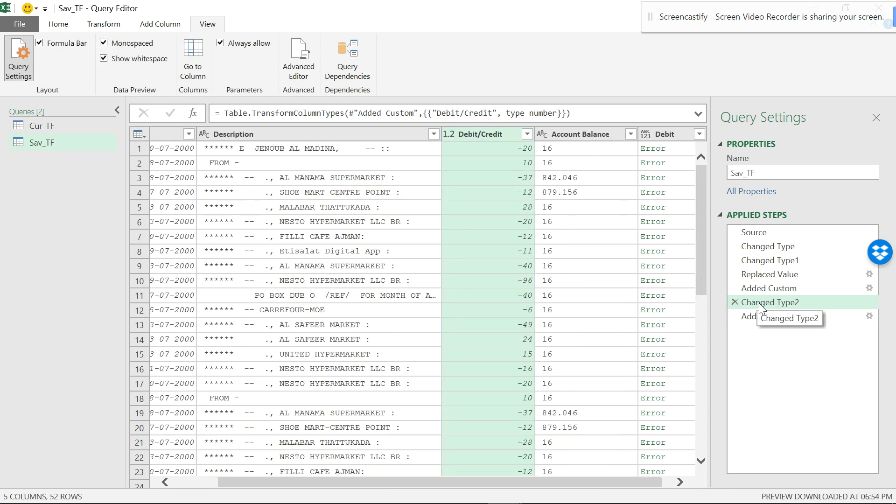
{"action": "left_click_drag", "start_coordinate": [756, 300], "coordinate": [742, 289]}
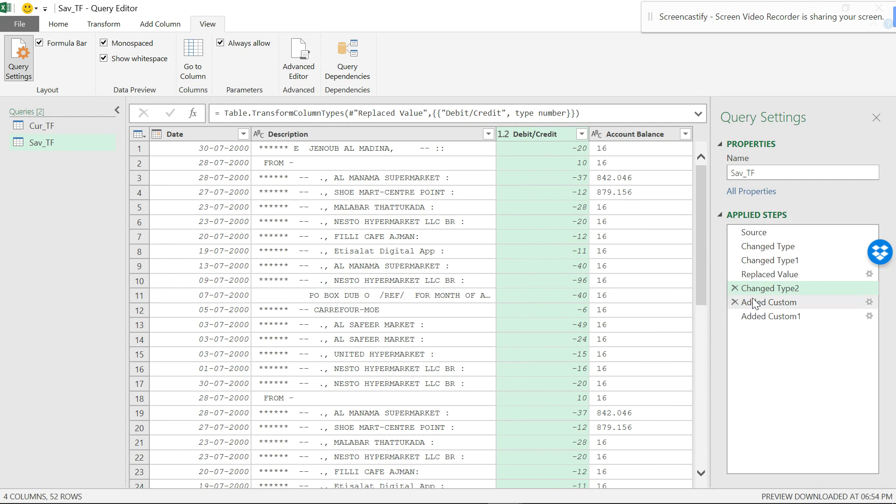
{"action": "left_click", "coordinate": [735, 289]}
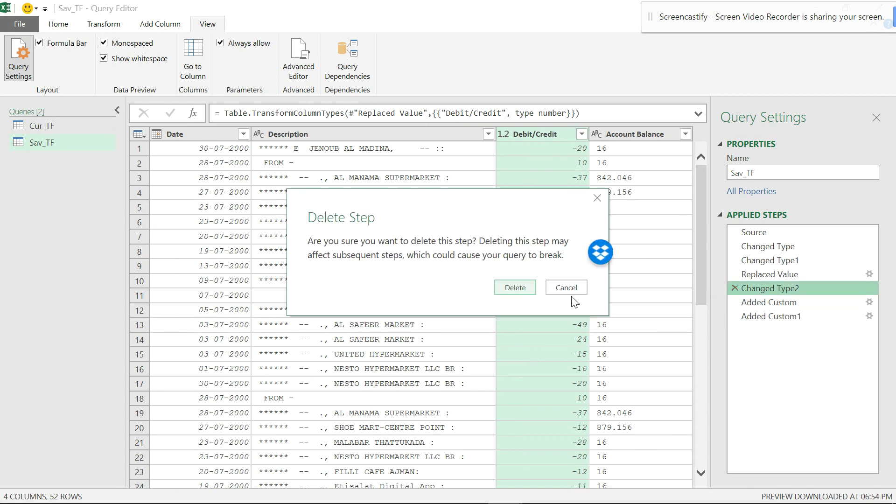
{"action": "left_click", "coordinate": [515, 287]}
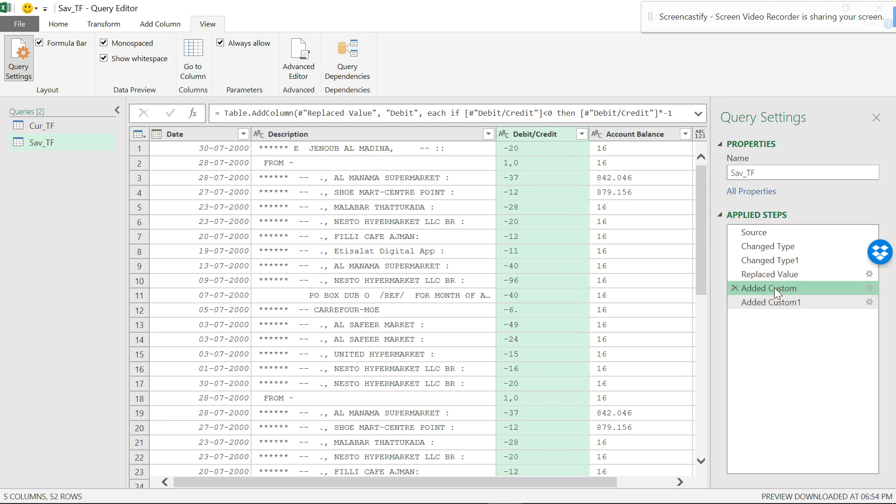
{"action": "left_click_drag", "start_coordinate": [604, 478], "coordinate": [650, 480]}
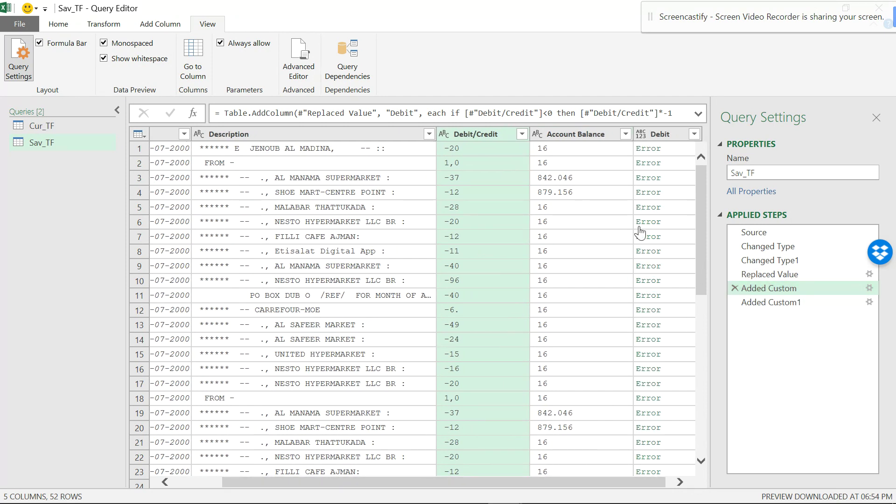
{"action": "left_click", "coordinate": [777, 273]}
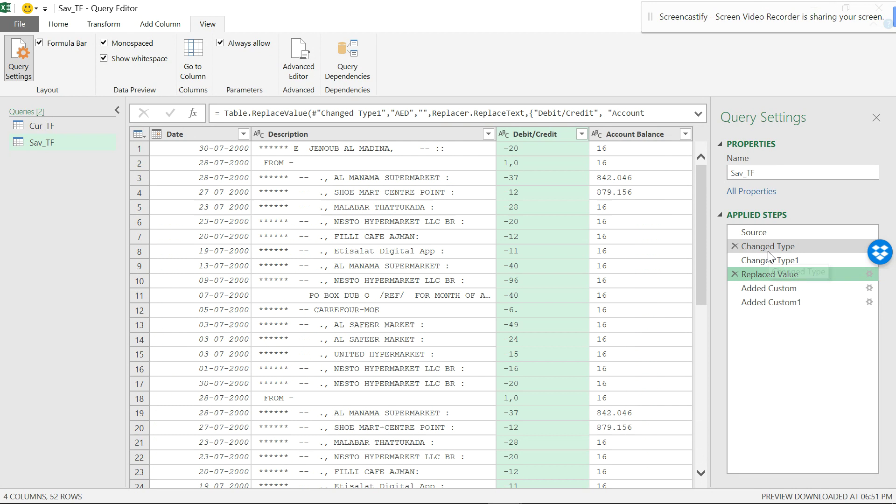
Step: Select both the Account Balance and Debit/Credit columns at the Replaced Value step
{"action": "left_click", "coordinate": [505, 135]}
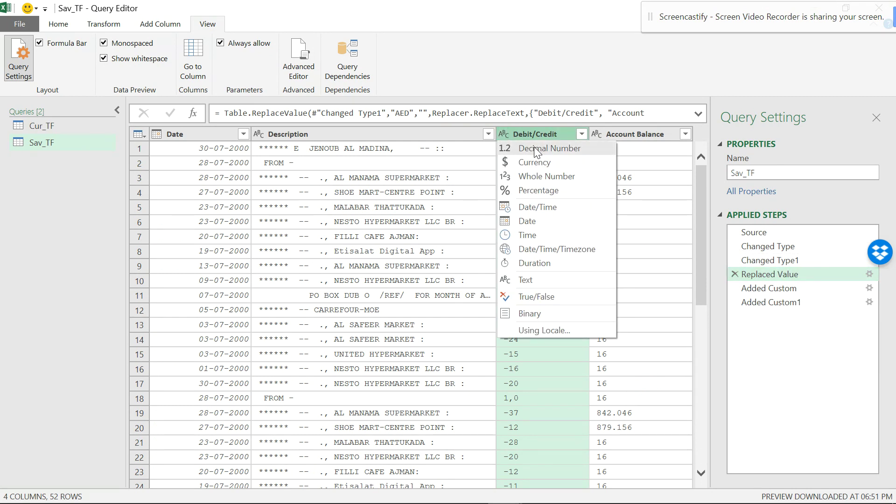
{"action": "left_click", "coordinate": [607, 134]}
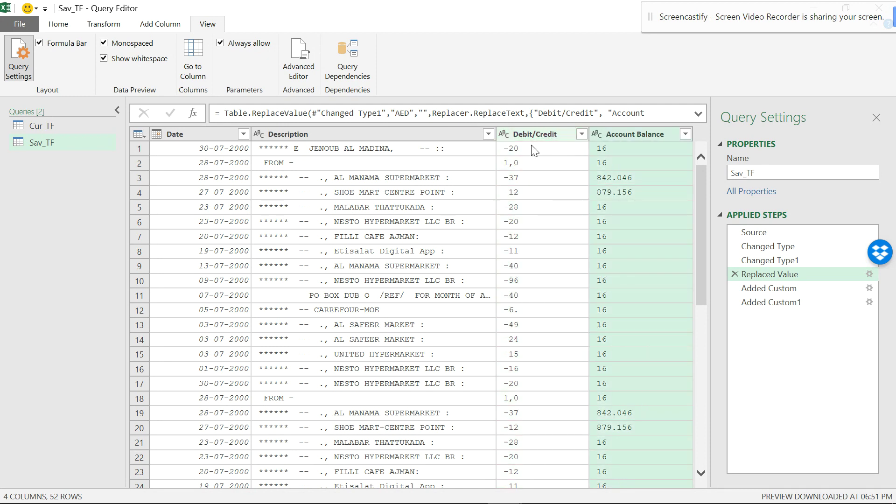
{"action": "left_click", "coordinate": [513, 134]}
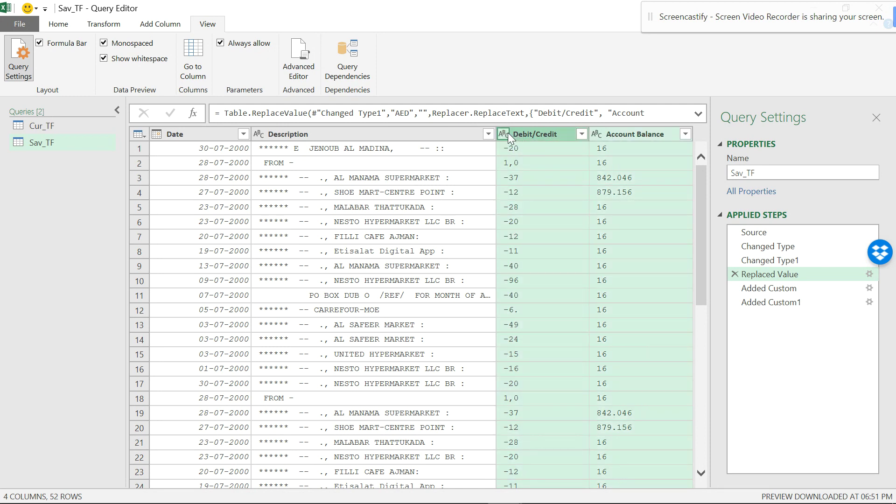
{"action": "left_click", "coordinate": [505, 133]}
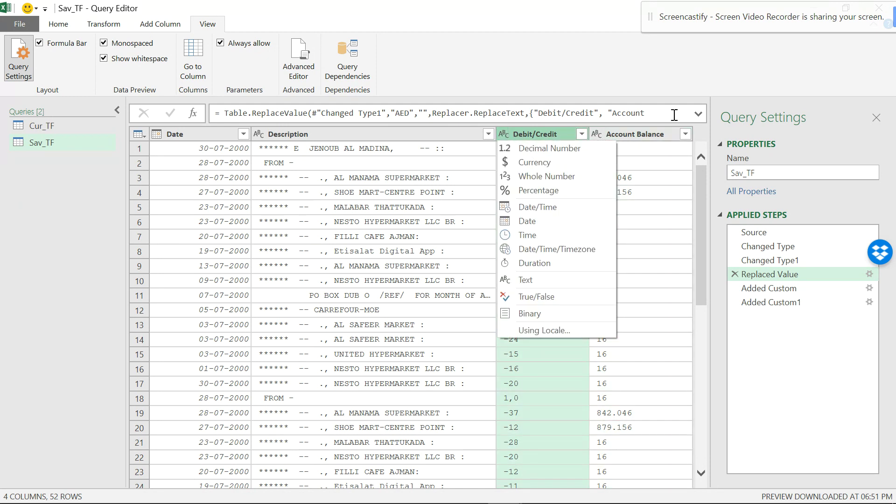
{"action": "left_click", "coordinate": [645, 127]}
{"action": "left_click", "coordinate": [605, 127]}
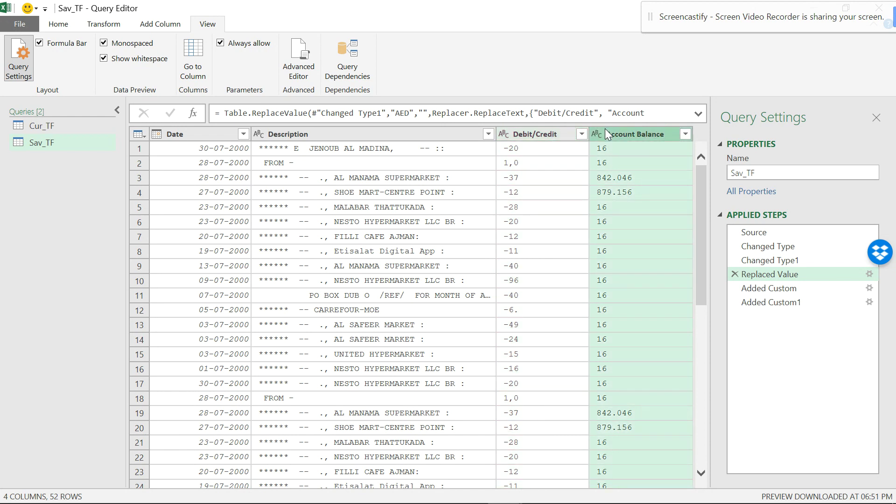
{"action": "left_click", "coordinate": [556, 133], "text": "ctrl"}
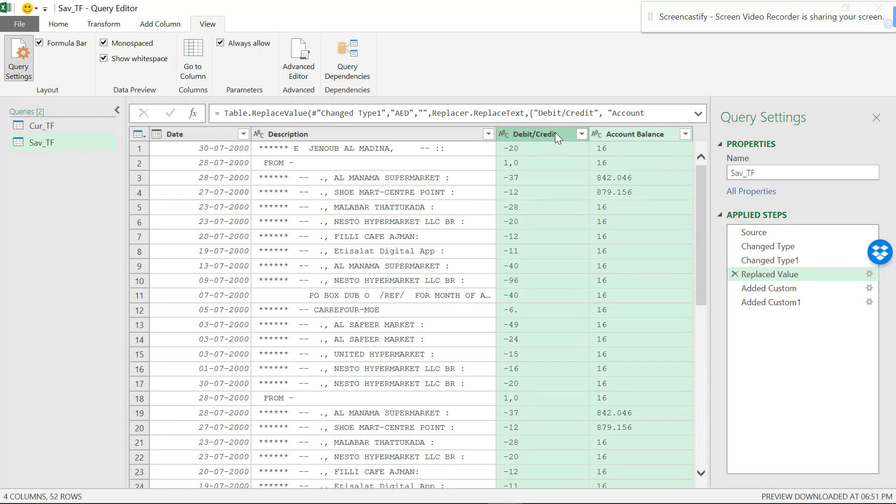
Step: Change both columns to Decimal Number, inserting the step after Replaced Value, then view Added Custom
{"action": "left_click", "coordinate": [104, 25]}
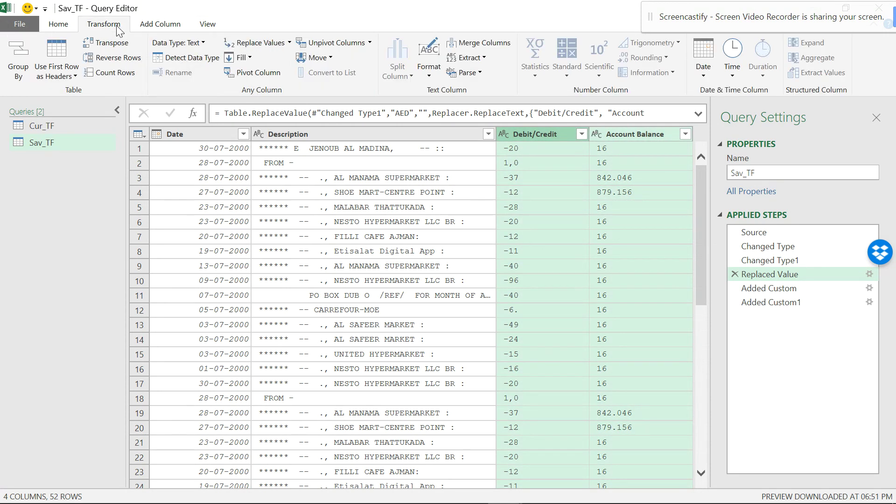
{"action": "left_click", "coordinate": [205, 43]}
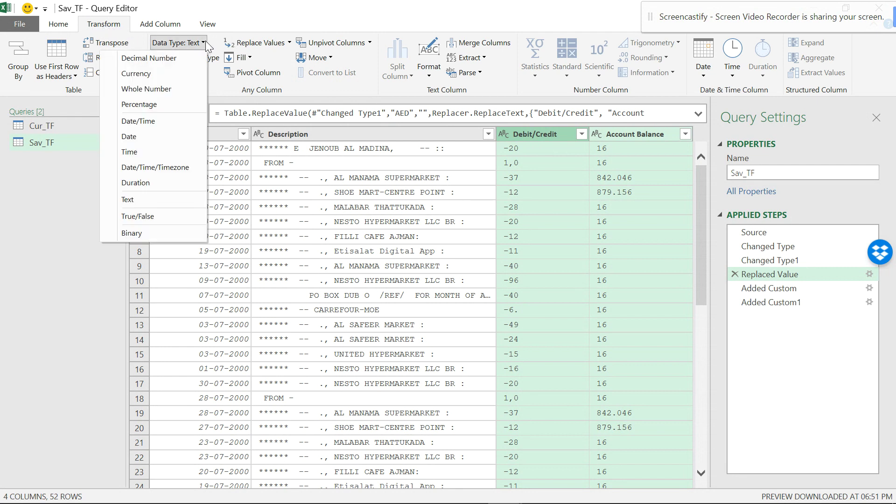
{"action": "left_click", "coordinate": [189, 58]}
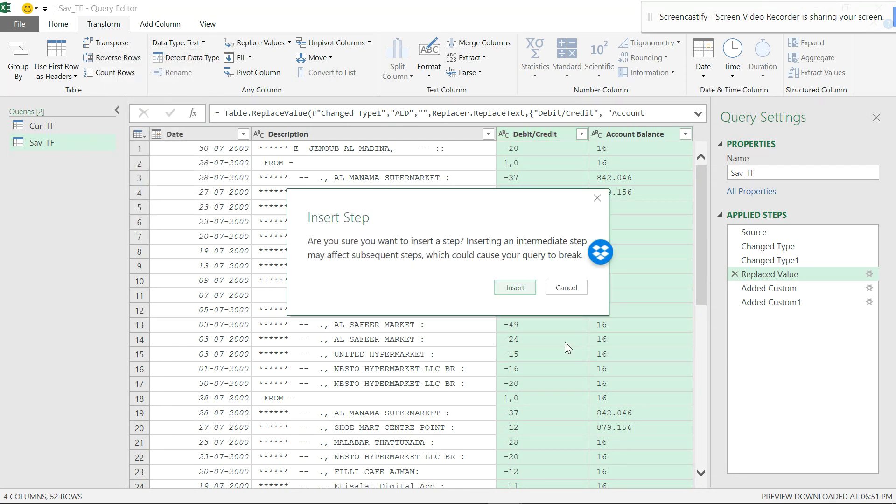
{"action": "left_click", "coordinate": [518, 287]}
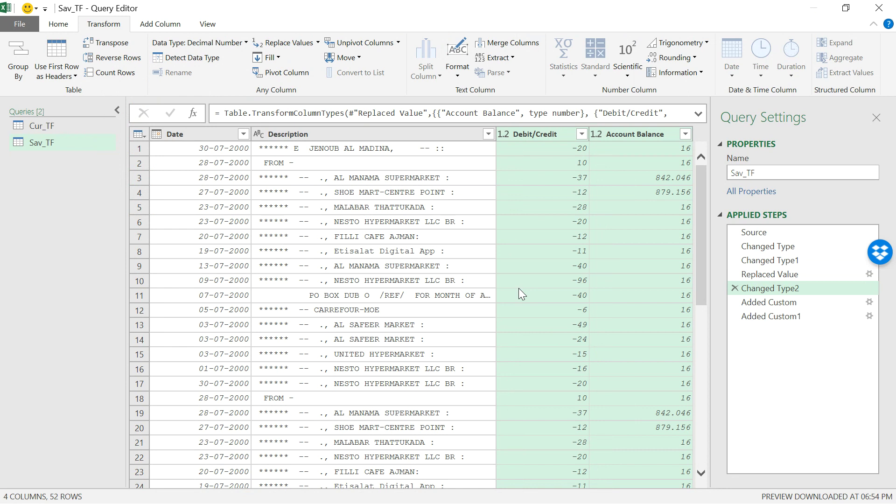
{"action": "left_click", "coordinate": [766, 302]}
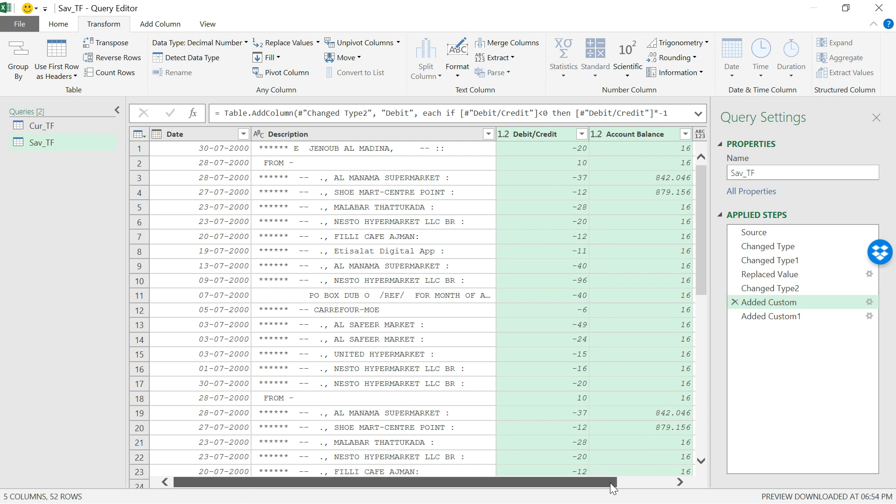
{"action": "left_click_drag", "start_coordinate": [610, 482], "coordinate": [672, 483]}
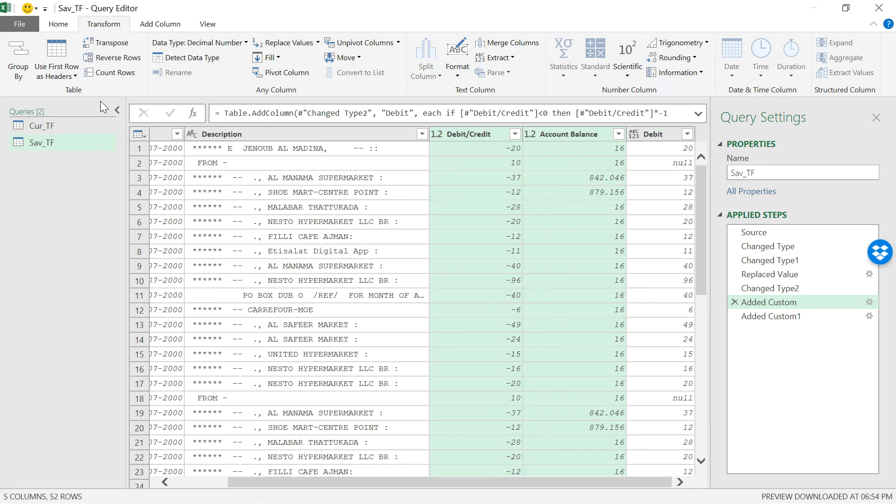
Step: Collapse the Queries pane and view Sav_TF at Added Custom1, where Credit shows -10
{"action": "left_click", "coordinate": [117, 110]}
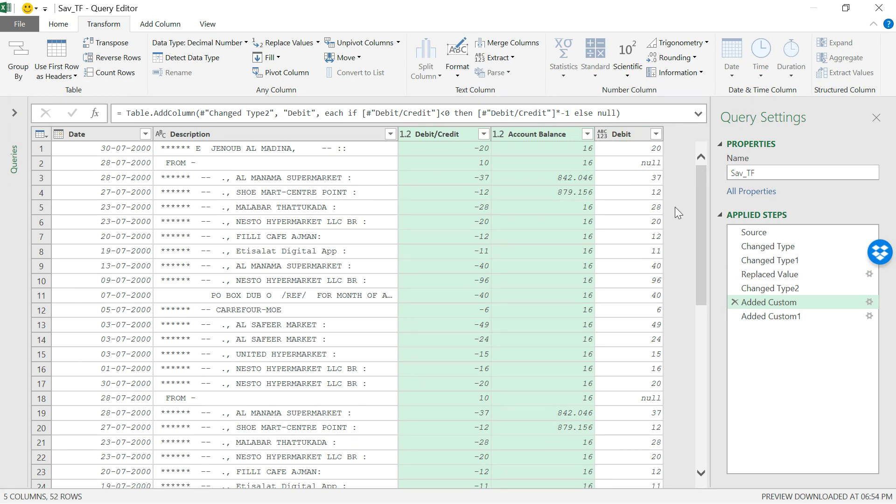
{"action": "left_click", "coordinate": [771, 316]}
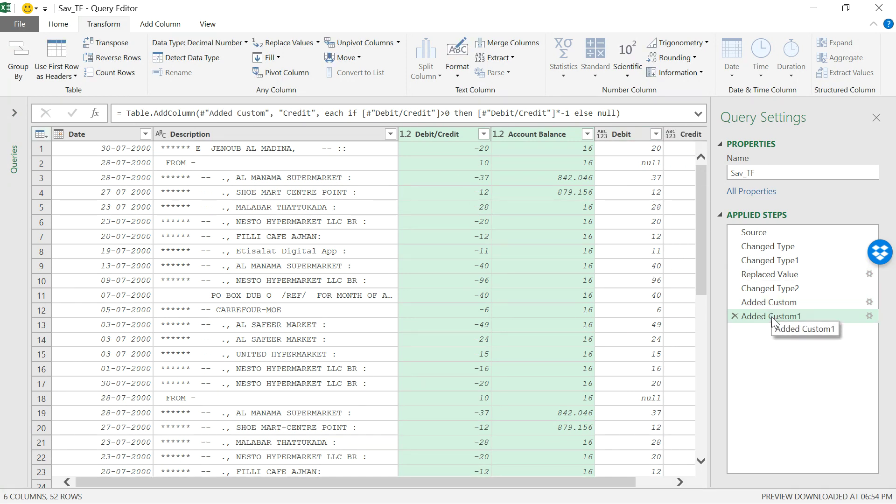
{"action": "left_click_drag", "start_coordinate": [578, 482], "coordinate": [702, 278]}
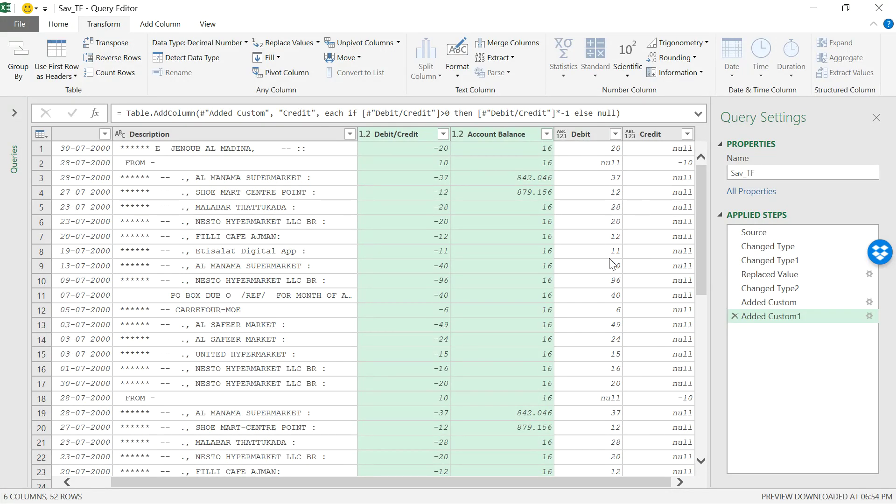
{"action": "left_click", "coordinate": [767, 318]}
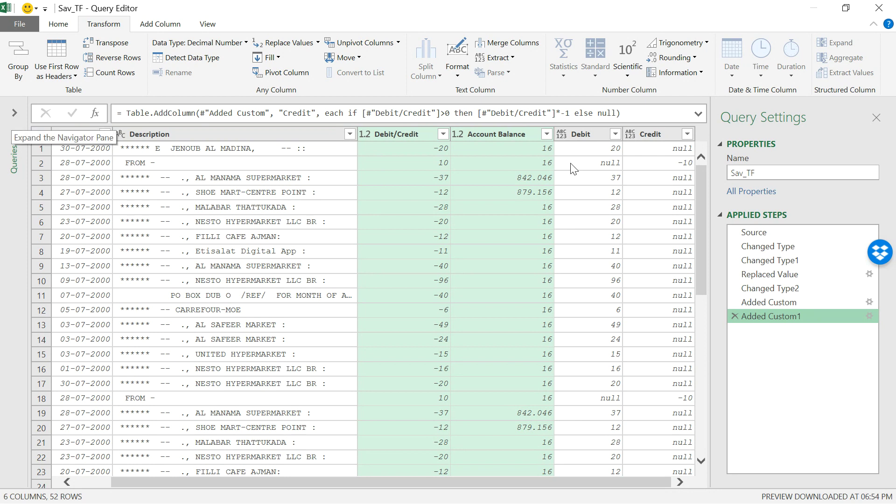
{"action": "left_click", "coordinate": [395, 135]}
Step: Remove Sav_TF's Debit/Credit column and move Account Balance to the end
{"action": "right_click", "coordinate": [396, 134]}
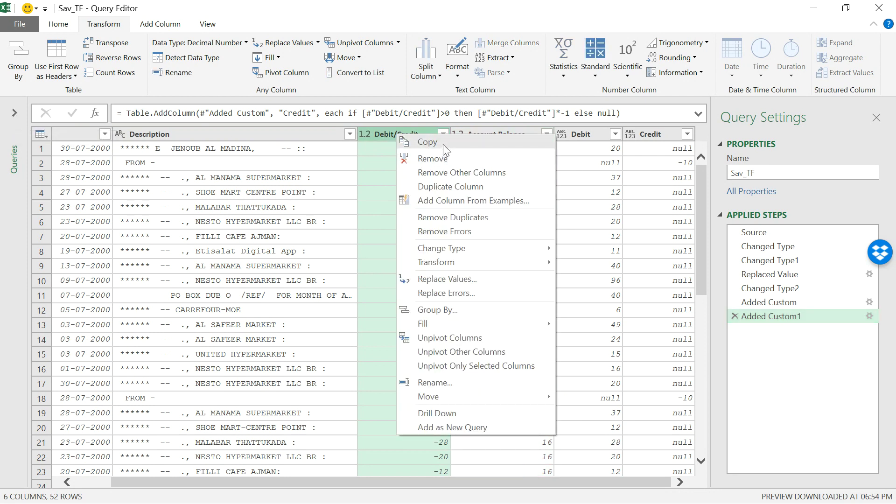
{"action": "left_click", "coordinate": [445, 154]}
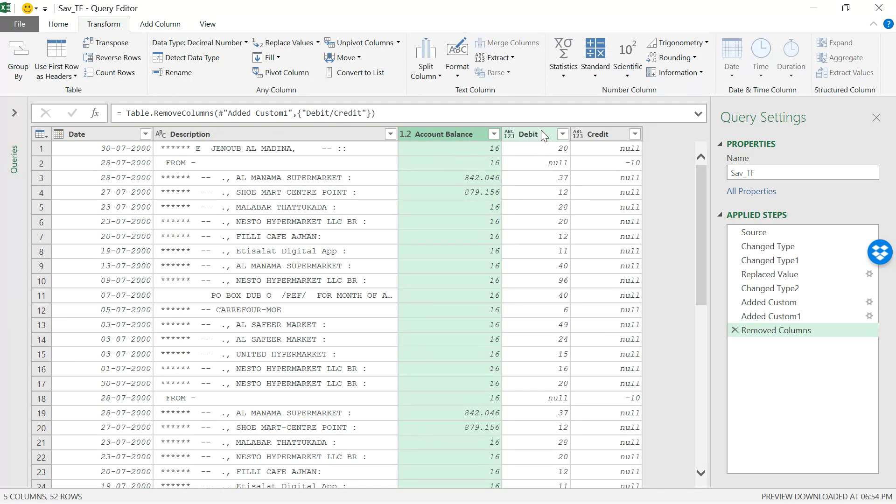
{"action": "right_click", "coordinate": [468, 134]}
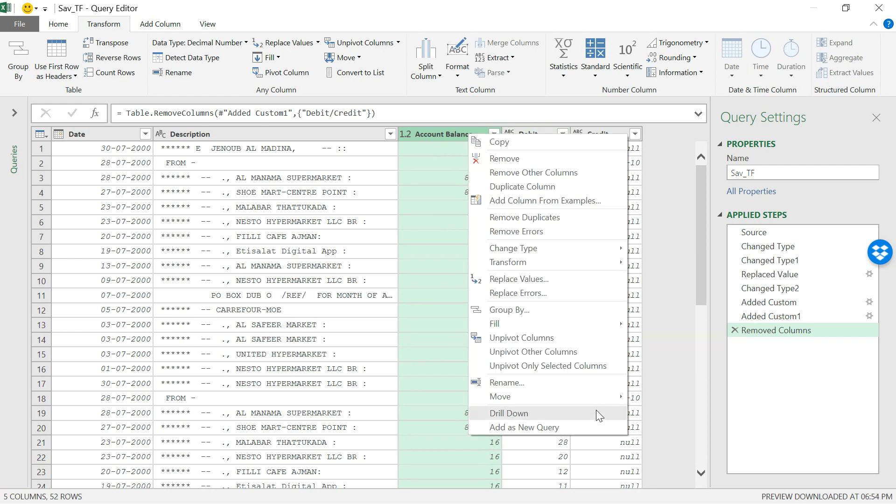
{"action": "mouse_move", "coordinate": [614, 405]}
{"action": "left_click", "coordinate": [661, 436]}
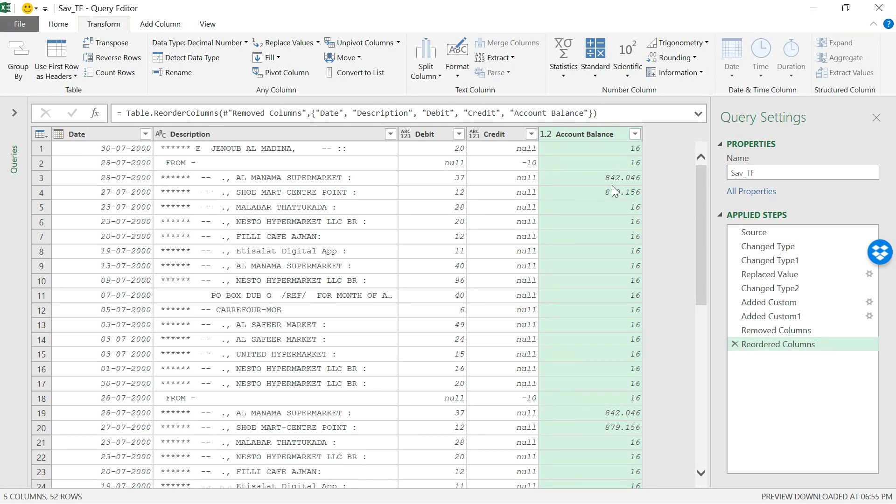
{"action": "left_click", "coordinate": [15, 111]}
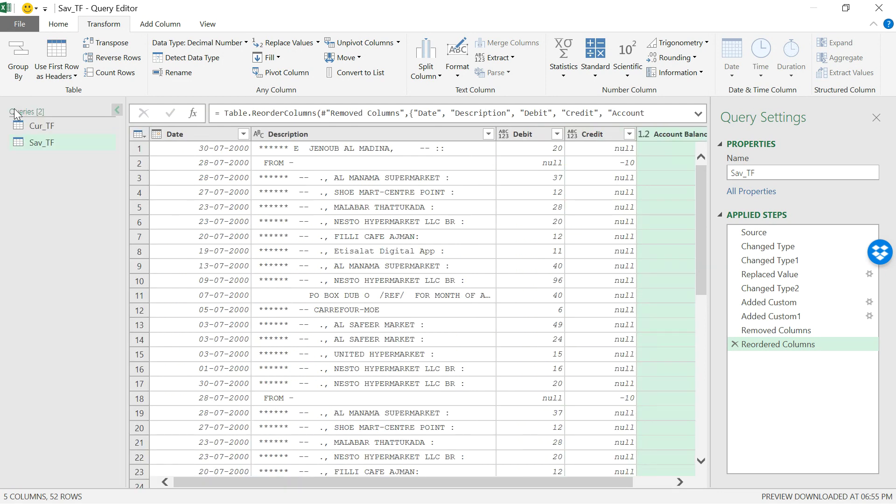
Step: Switch between Cur_TF and Sav_TF to compare their column order, ending on Cur_TF
{"action": "left_click", "coordinate": [56, 124]}
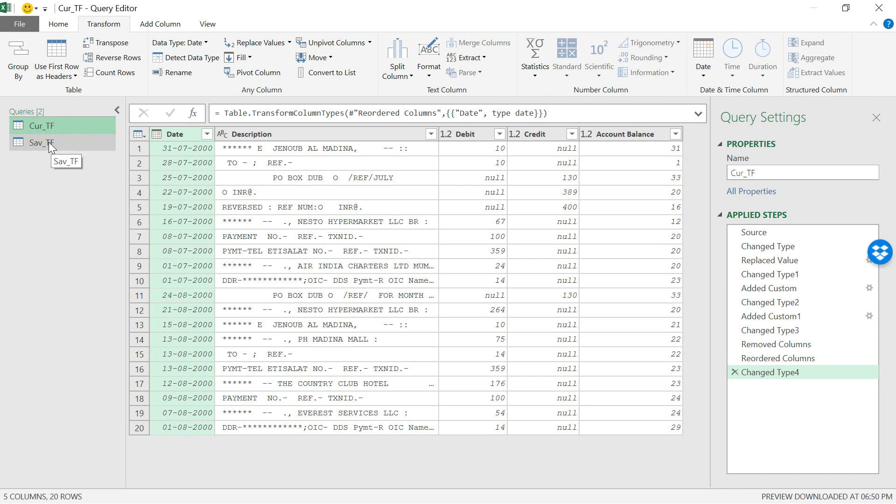
{"action": "left_click", "coordinate": [47, 144]}
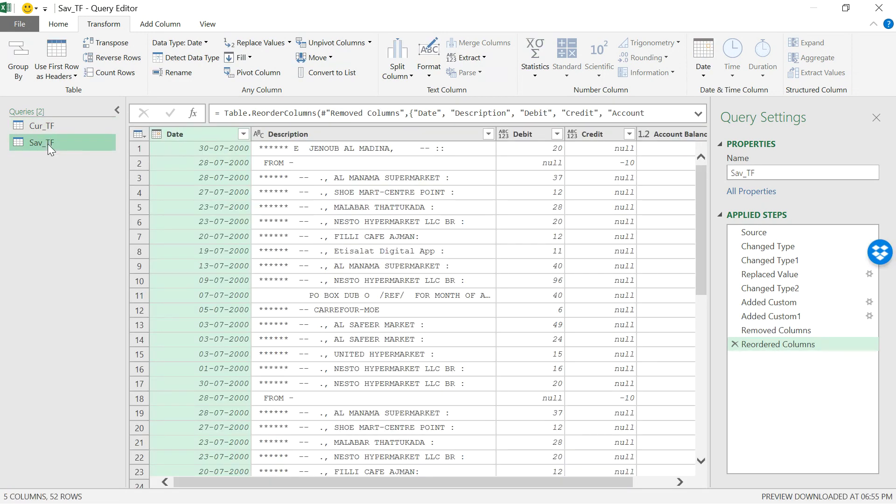
{"action": "left_click", "coordinate": [53, 122]}
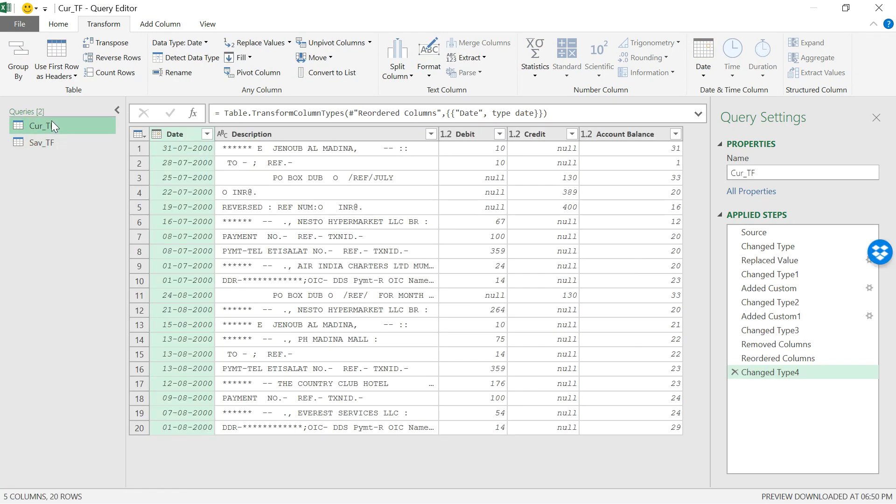
{"action": "left_click", "coordinate": [32, 148]}
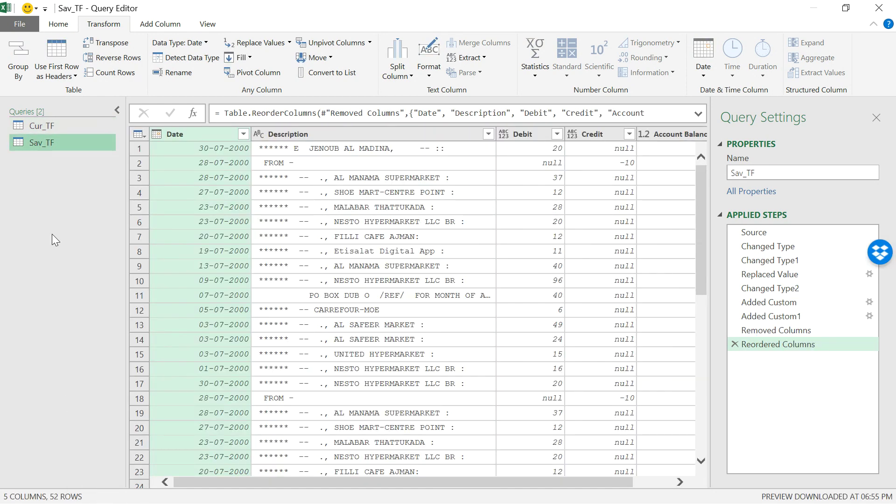
{"action": "left_click", "coordinate": [57, 127]}
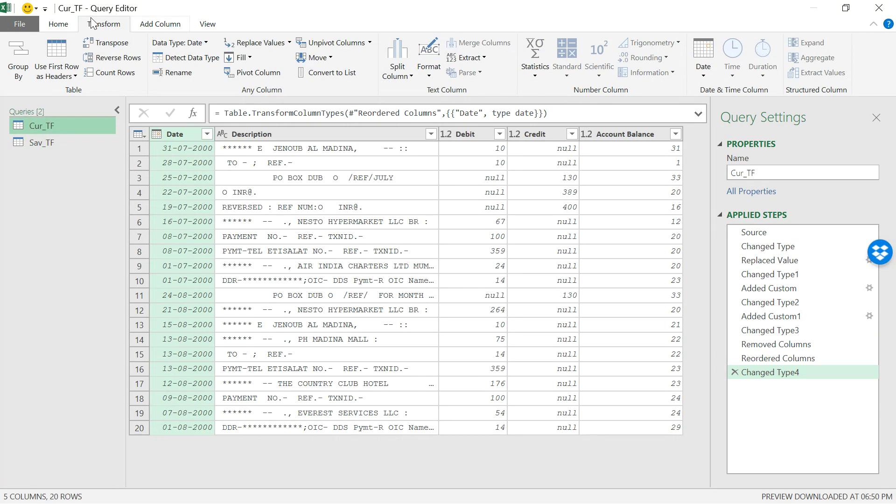
{"action": "left_click", "coordinate": [66, 27]}
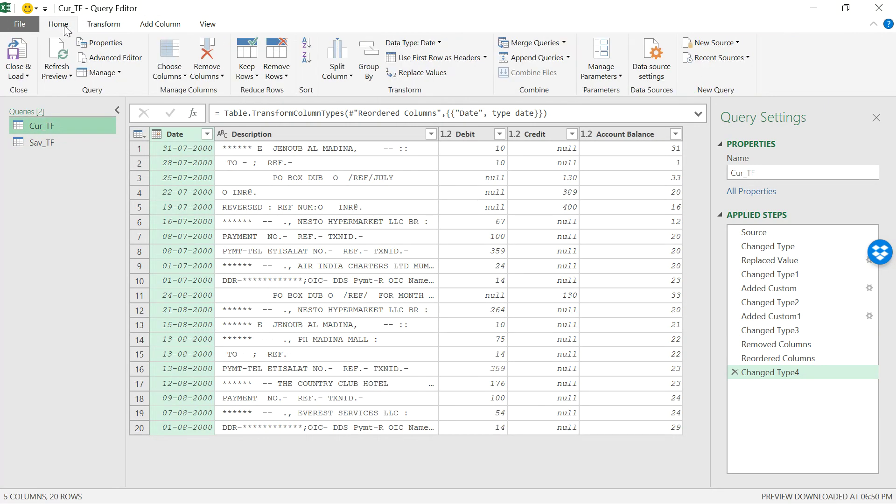
Step: Append Sav_TF to Cur_TF as a new two-table query, Append1, with 72 rows
{"action": "left_click", "coordinate": [568, 58]}
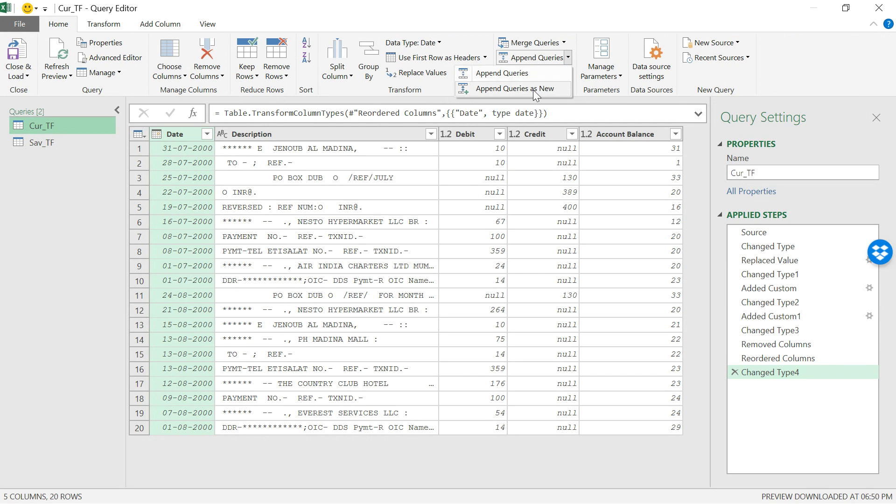
{"action": "left_click", "coordinate": [515, 89]}
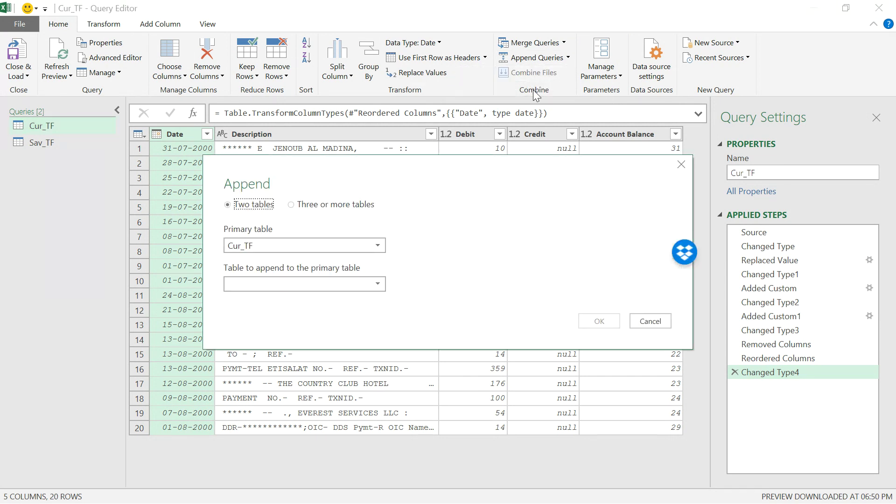
{"action": "left_click", "coordinate": [312, 207]}
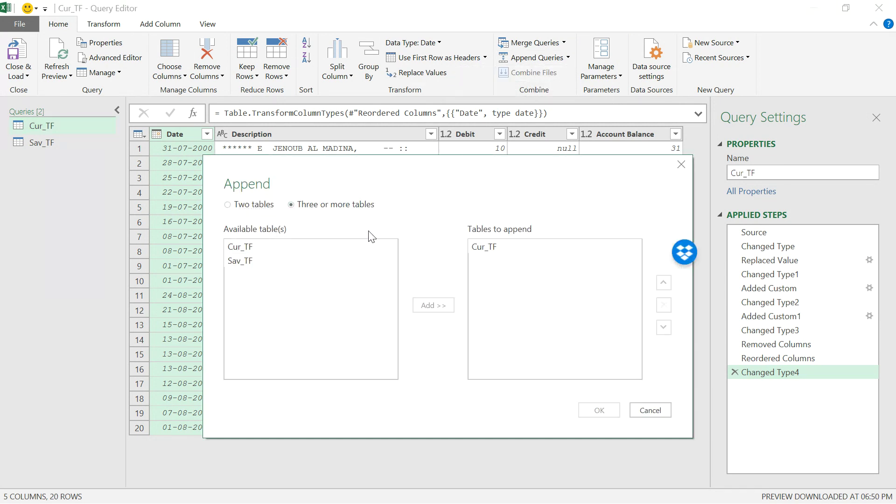
{"action": "left_click", "coordinate": [250, 206]}
{"action": "left_click", "coordinate": [303, 286]}
{"action": "left_click", "coordinate": [252, 312]}
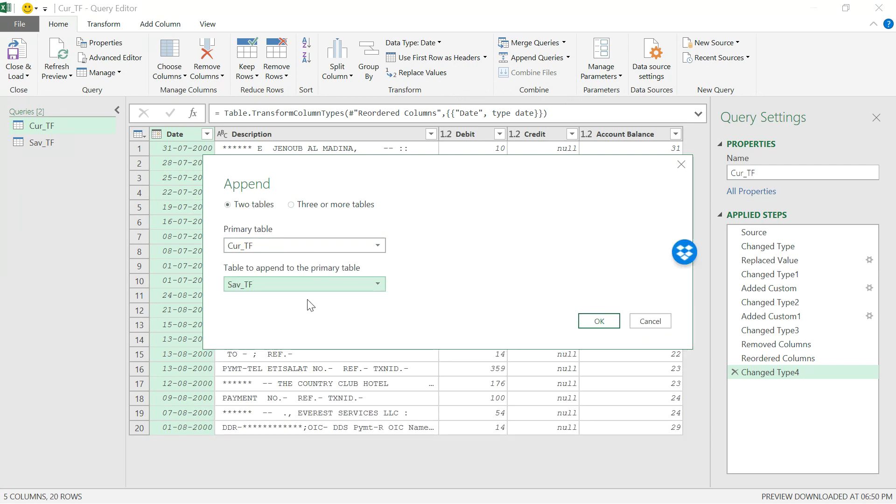
{"action": "left_click", "coordinate": [597, 321]}
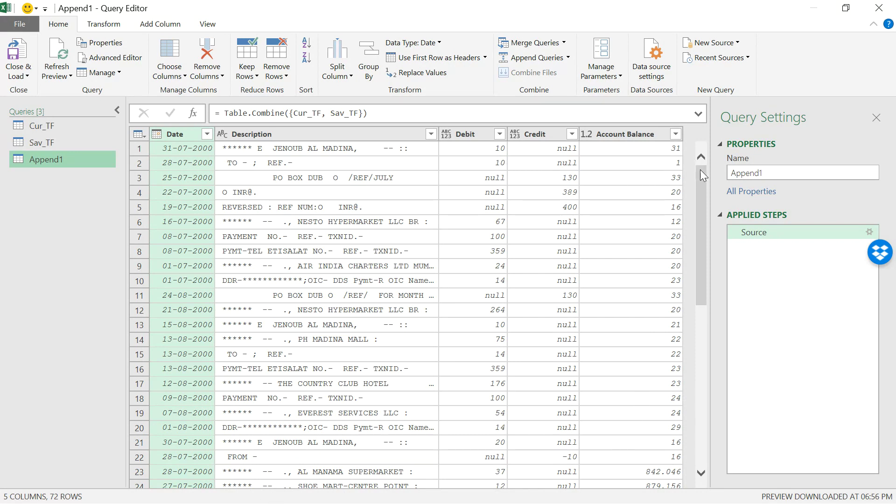
{"action": "left_click_drag", "start_coordinate": [700, 169], "coordinate": [684, 142]}
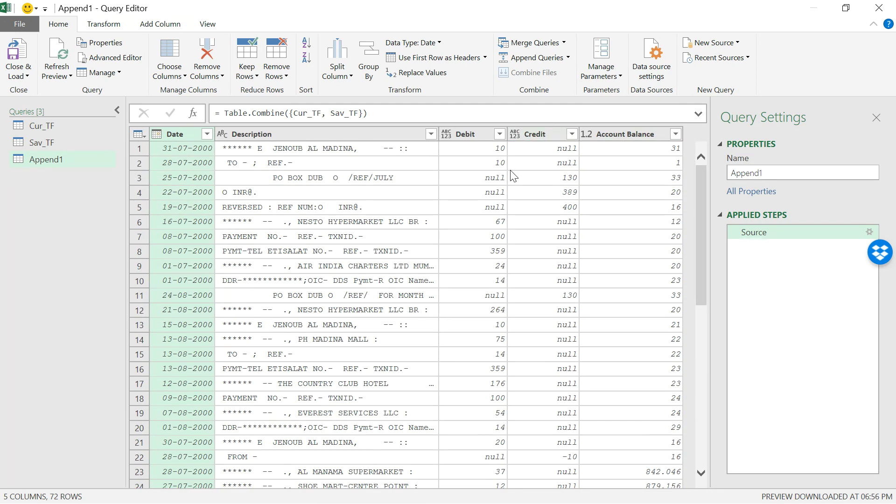
{"action": "left_click", "coordinate": [34, 126]}
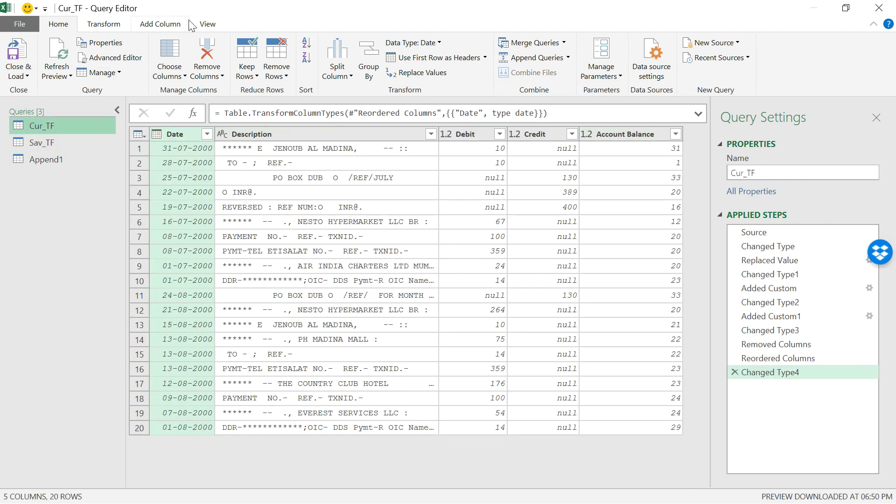
Step: Add a custom column named Type with formula "Current" to Cur_TF
{"action": "left_click", "coordinate": [161, 24]}
{"action": "left_click", "coordinate": [55, 51]}
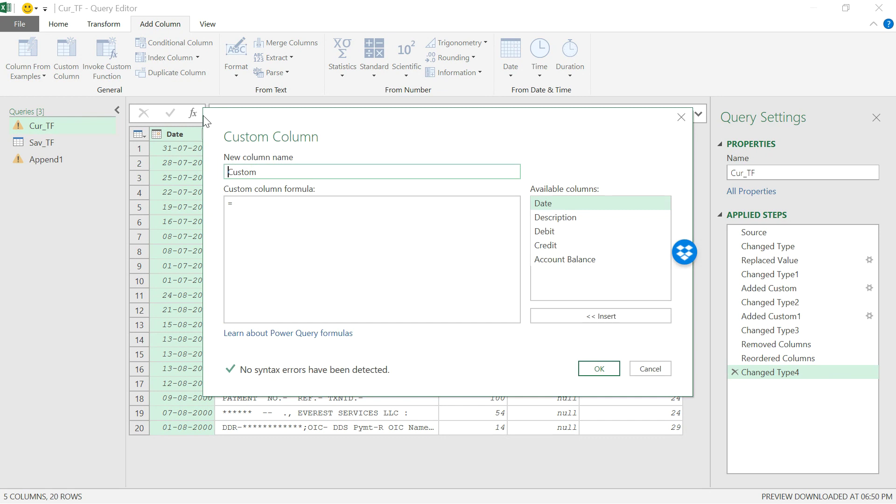
{"action": "double_click", "coordinate": [272, 171]}
{"action": "type", "text": "Tra"}
{"action": "key", "text": "BackSpace"}
{"action": "key", "text": "BackSpace"}
{"action": "key", "text": "BackSpace"}
{"action": "type", "text": "Typ"}
{"action": "left_click", "coordinate": [251, 205]}
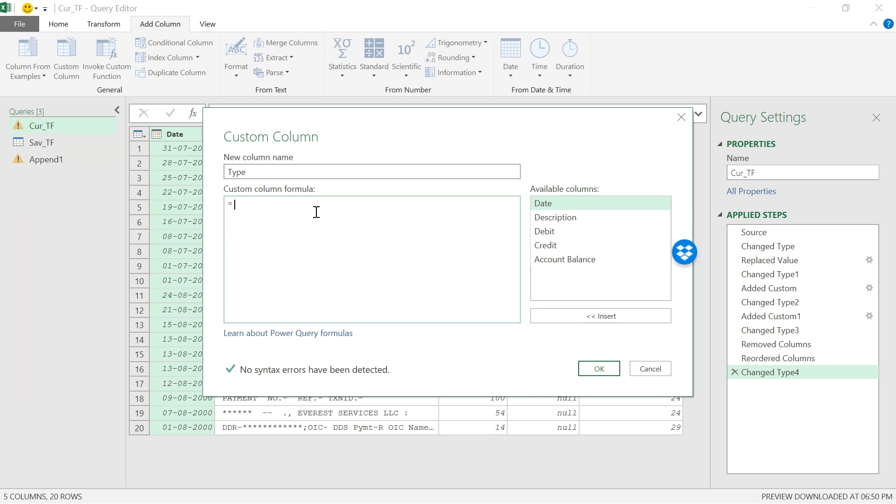
{"action": "type", "text": "\"Current\""}
{"action": "left_click", "coordinate": [599, 368]}
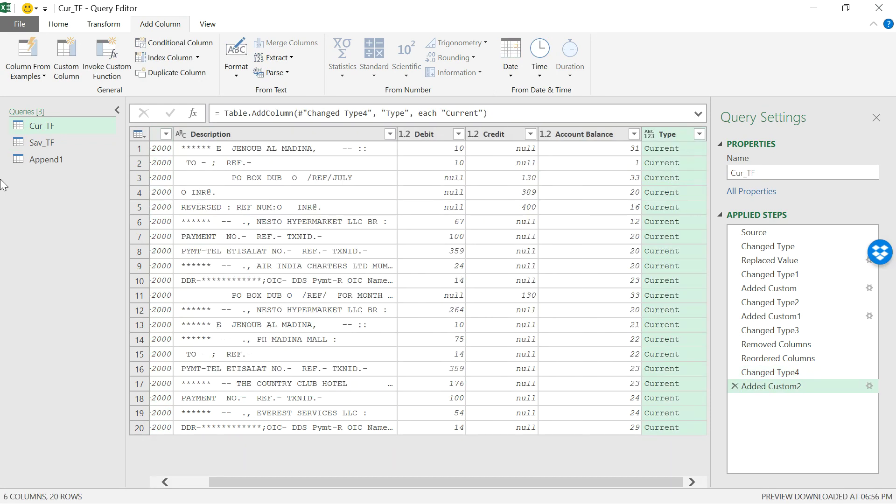
Step: Add a custom column named Type with formula "Savings" to Sav_TF
{"action": "left_click", "coordinate": [44, 142]}
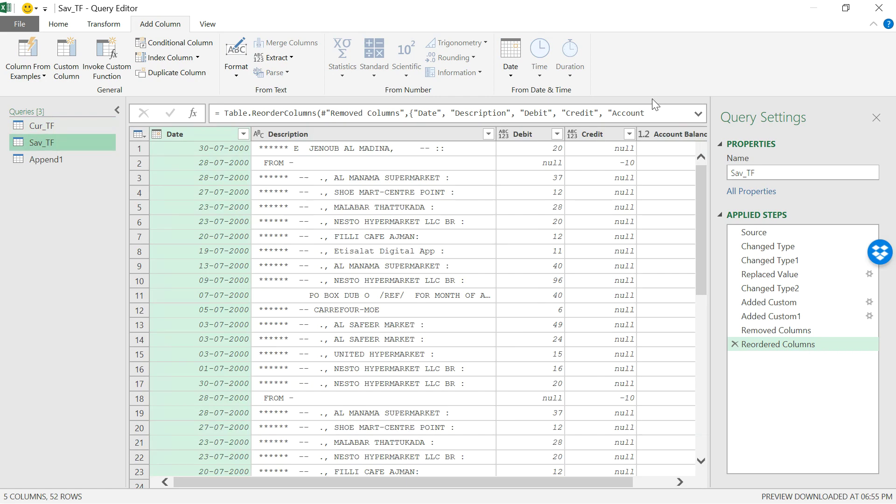
{"action": "left_click", "coordinate": [65, 61]}
{"action": "double_click", "coordinate": [267, 168]}
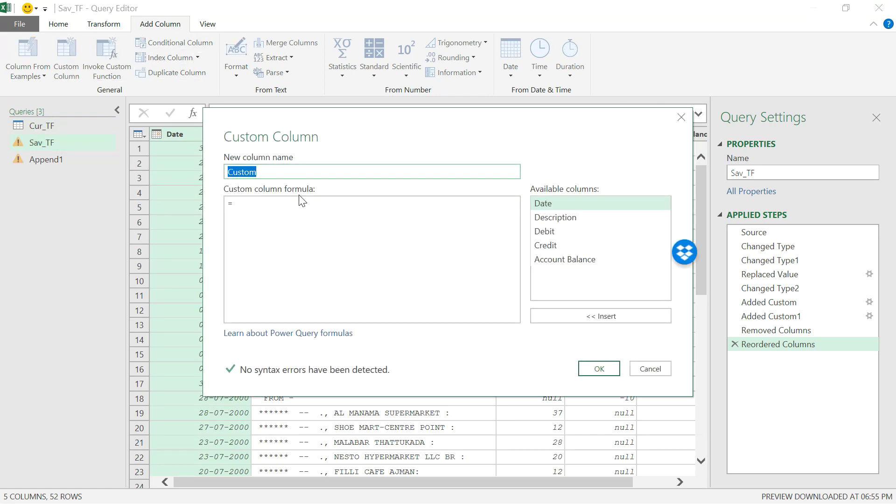
{"action": "type", "text": "t"}
{"action": "type", "text": "Type"}
{"action": "left_click", "coordinate": [303, 200]}
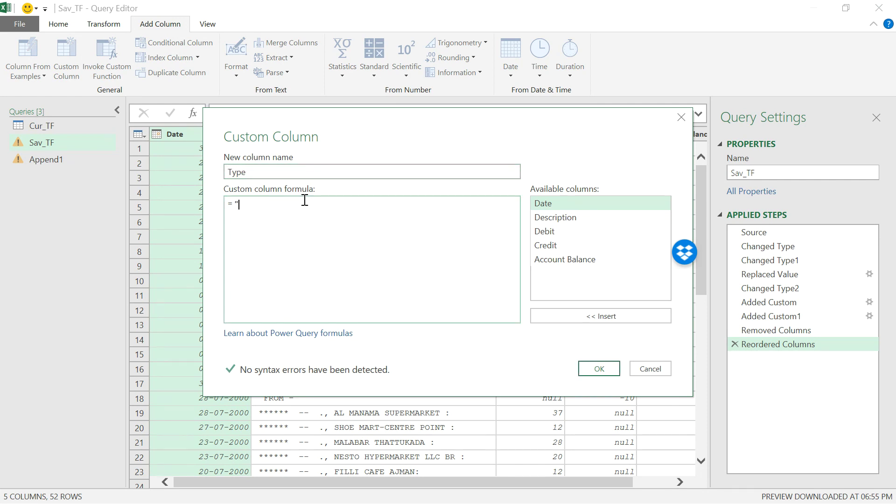
{"action": "type", "text": "\"Savings\""}
{"action": "left_click", "coordinate": [592, 367]}
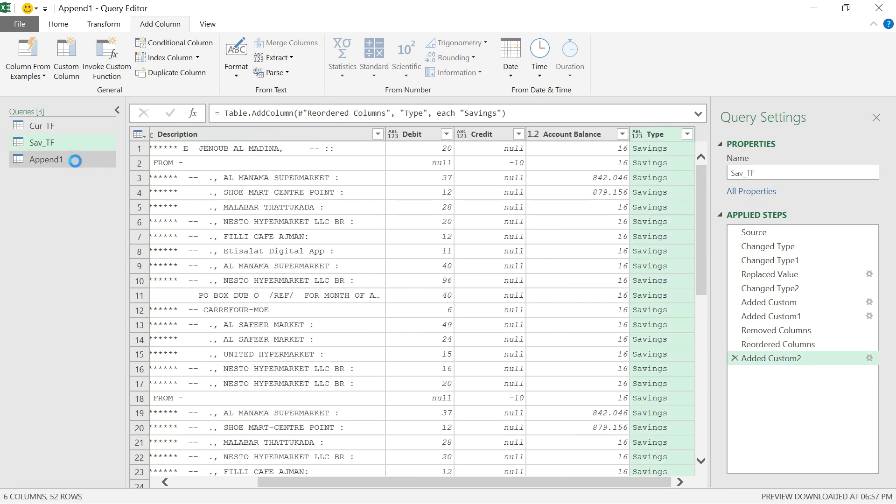
{"action": "left_click", "coordinate": [77, 164]}
{"action": "left_click", "coordinate": [510, 472]}
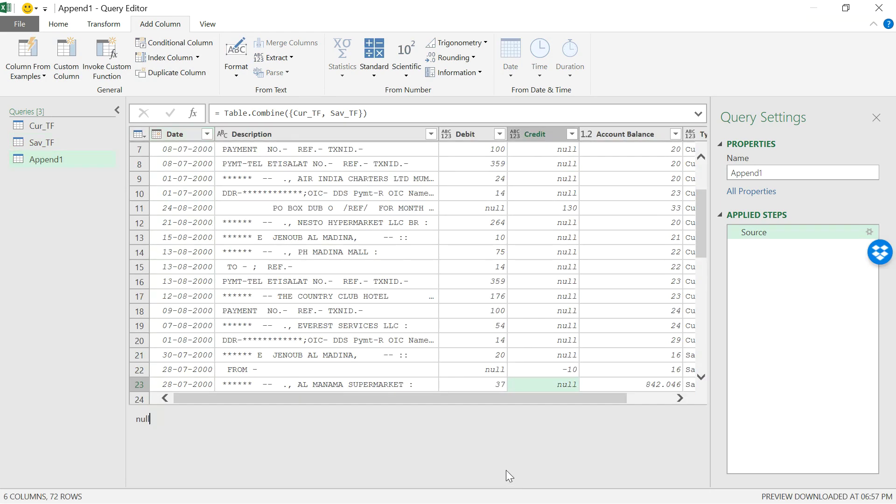
{"action": "left_click_drag", "start_coordinate": [518, 402], "coordinate": [682, 385]}
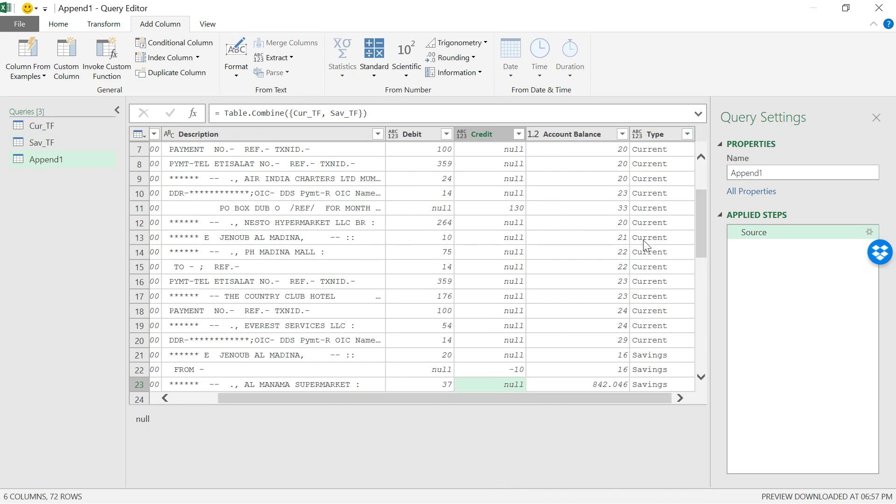
{"action": "scroll", "coordinate": [652, 225], "scroll_direction": "down", "scroll_amount": 8}
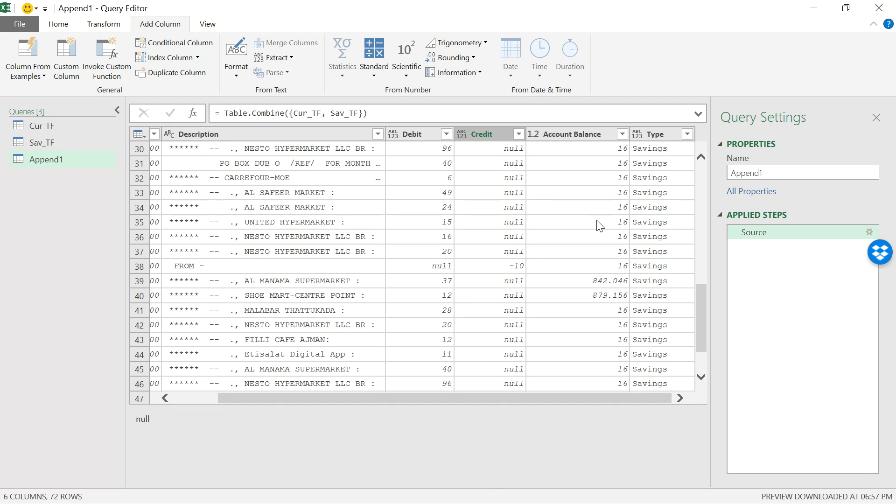
{"action": "scroll", "coordinate": [601, 230], "scroll_direction": "down", "scroll_amount": 4}
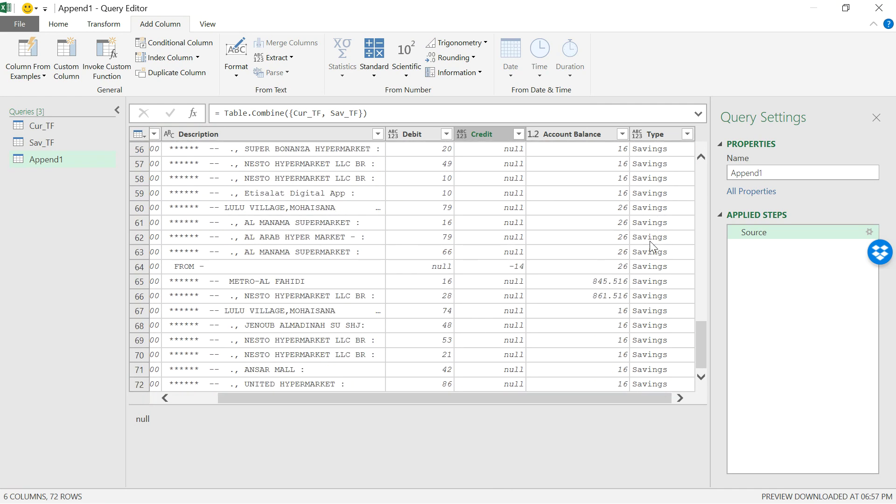
{"action": "scroll", "coordinate": [639, 233], "scroll_direction": "up", "scroll_amount": 14}
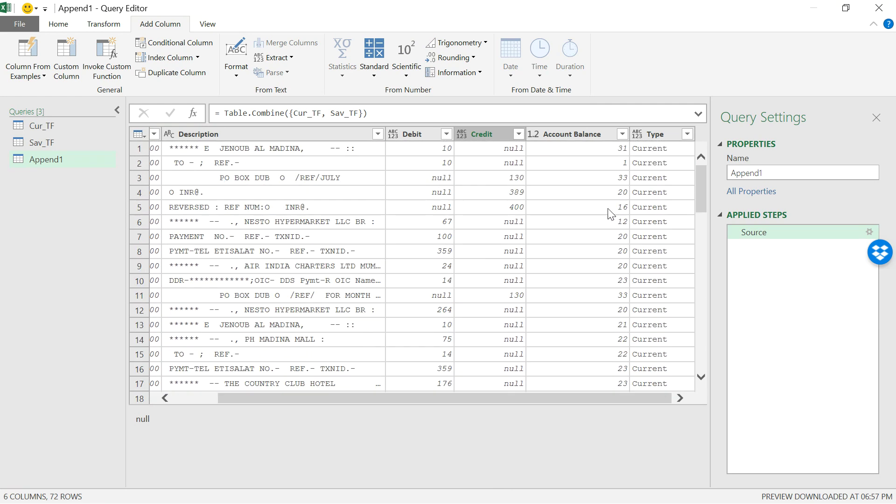
{"action": "right_click", "coordinate": [63, 161]}
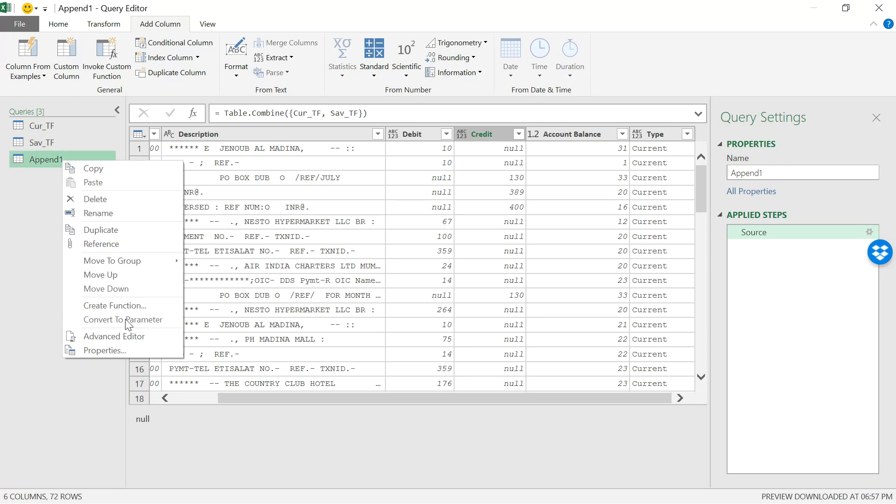
Step: Close & Load Append1 as a PivotTable Report on a new worksheet
{"action": "left_click", "coordinate": [38, 21]}
{"action": "left_click", "coordinate": [60, 79]}
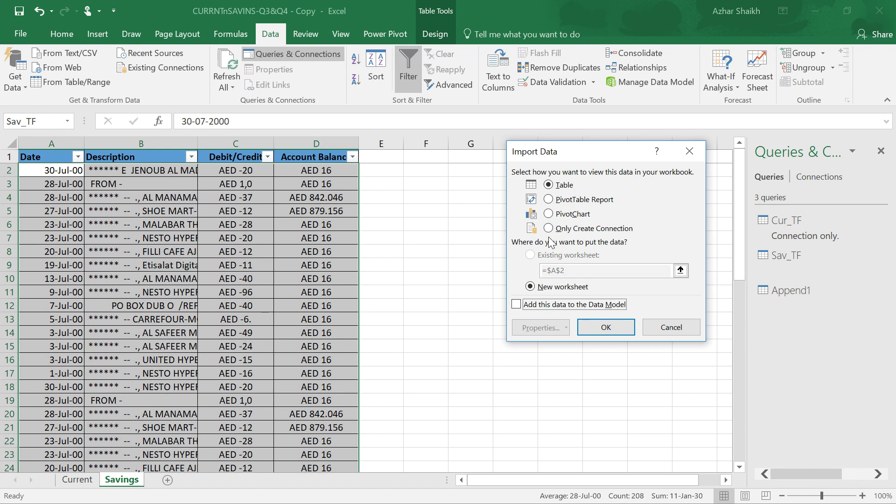
{"action": "left_click", "coordinate": [549, 202]}
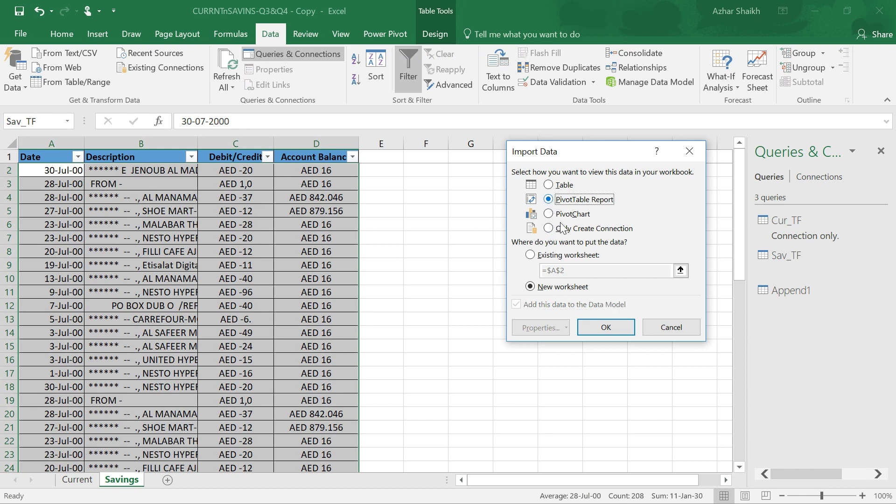
{"action": "left_click", "coordinate": [614, 328]}
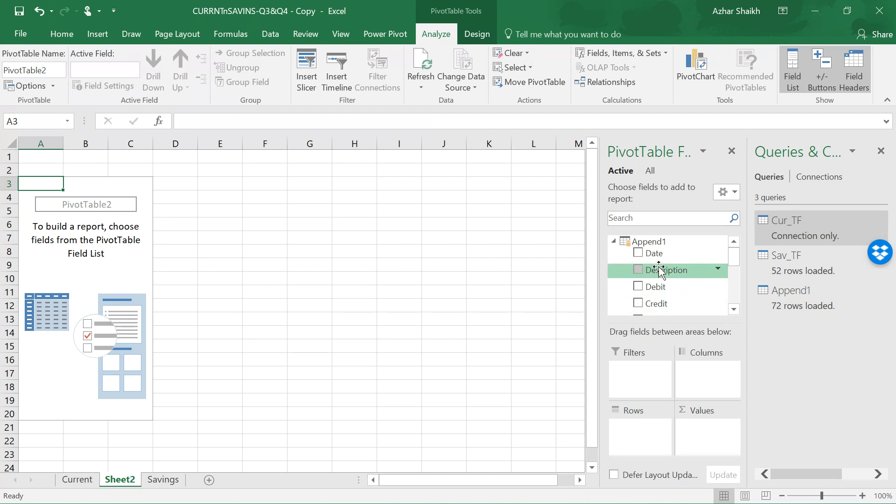
Step: Put Type in the PivotTable rows and Debit and Credit in Values
{"action": "left_click_drag", "start_coordinate": [734, 259], "coordinate": [734, 270]}
{"action": "left_click_drag", "start_coordinate": [637, 297], "coordinate": [634, 429]}
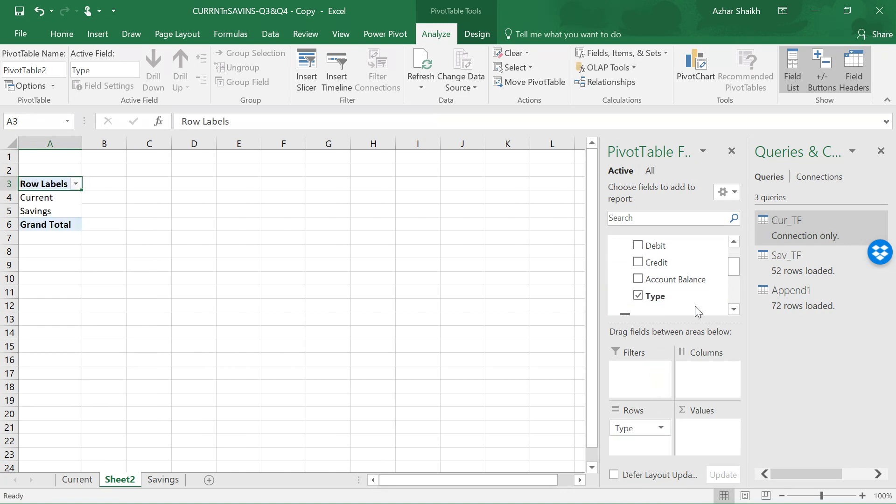
{"action": "left_click_drag", "start_coordinate": [648, 252], "coordinate": [708, 428]}
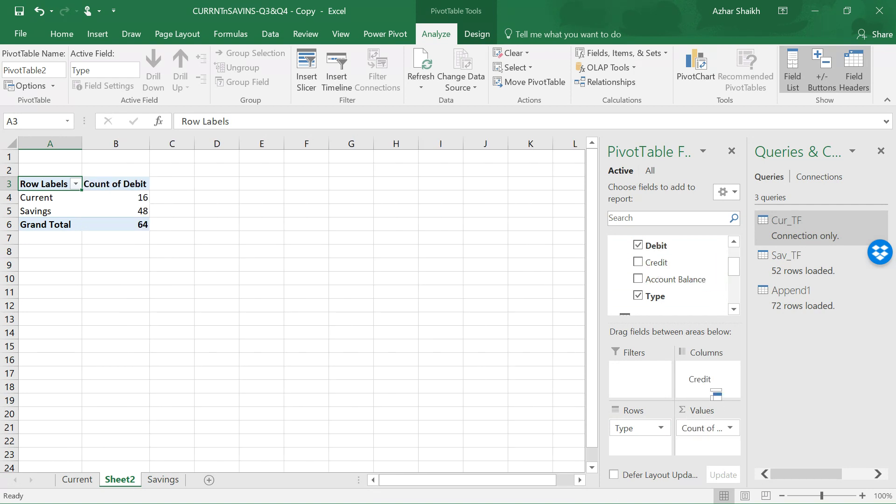
{"action": "left_click_drag", "start_coordinate": [706, 447], "coordinate": [707, 446]}
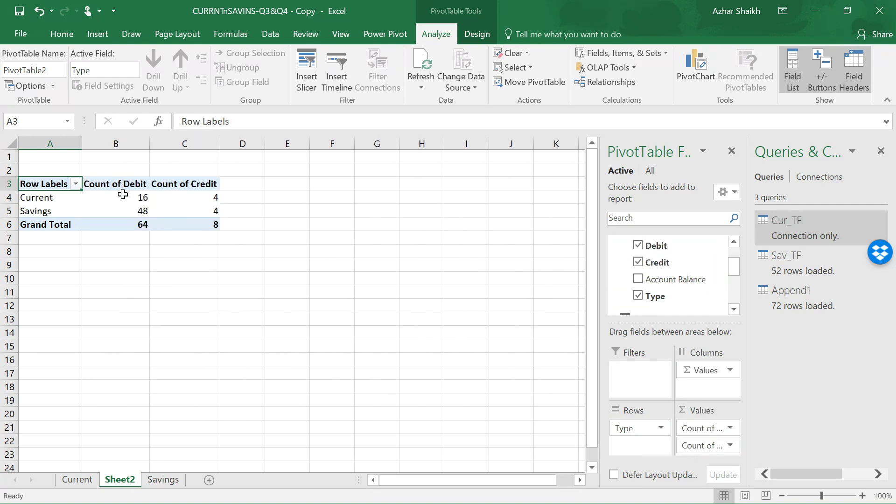
Step: Inspect the Type row labels and Count of Debit values through their context menus
{"action": "left_click", "coordinate": [108, 185]}
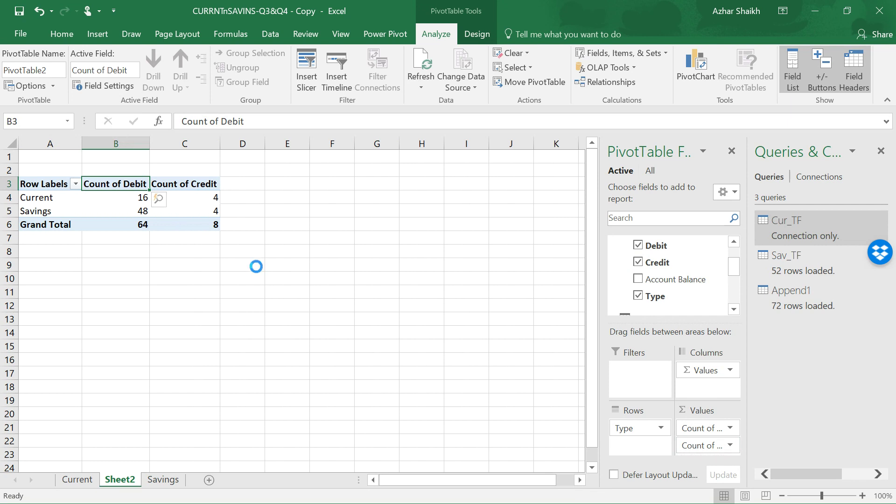
{"action": "scroll", "coordinate": [256, 266], "scroll_direction": "up", "scroll_amount": 8}
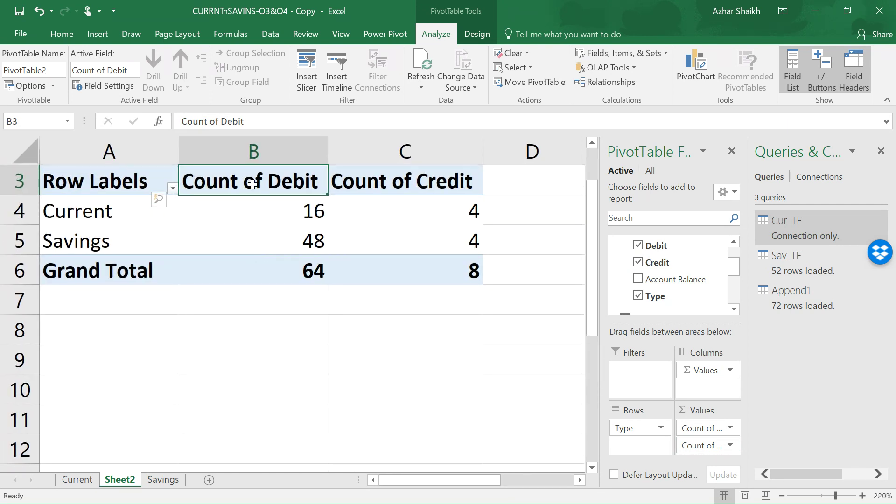
{"action": "left_click", "coordinate": [114, 211]}
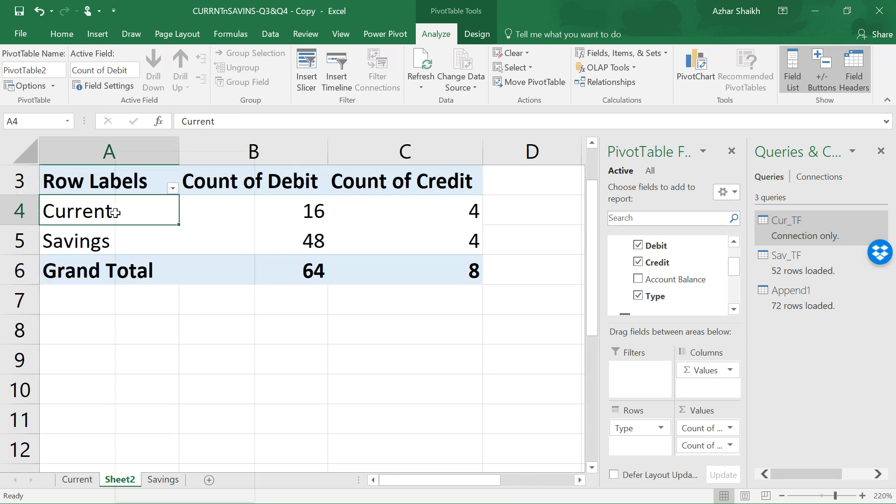
{"action": "right_click", "coordinate": [119, 215]}
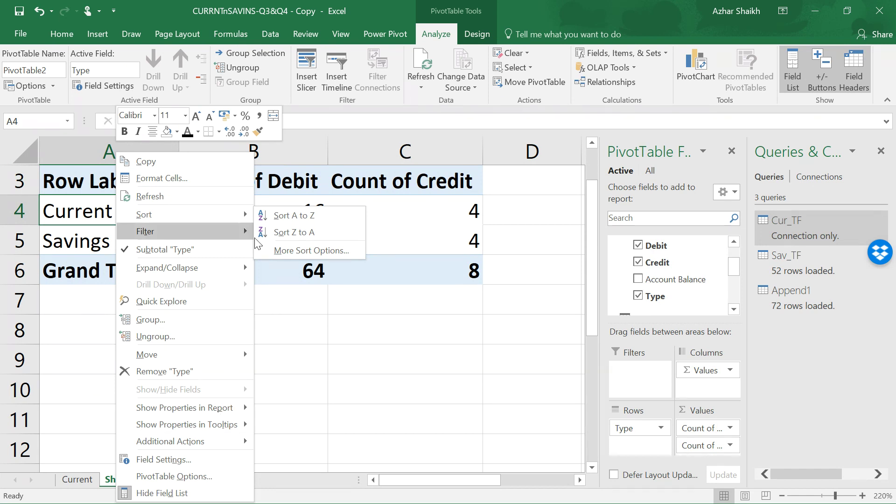
{"action": "left_click", "coordinate": [334, 280]}
{"action": "left_click", "coordinate": [219, 191]}
{"action": "right_click", "coordinate": [241, 205]}
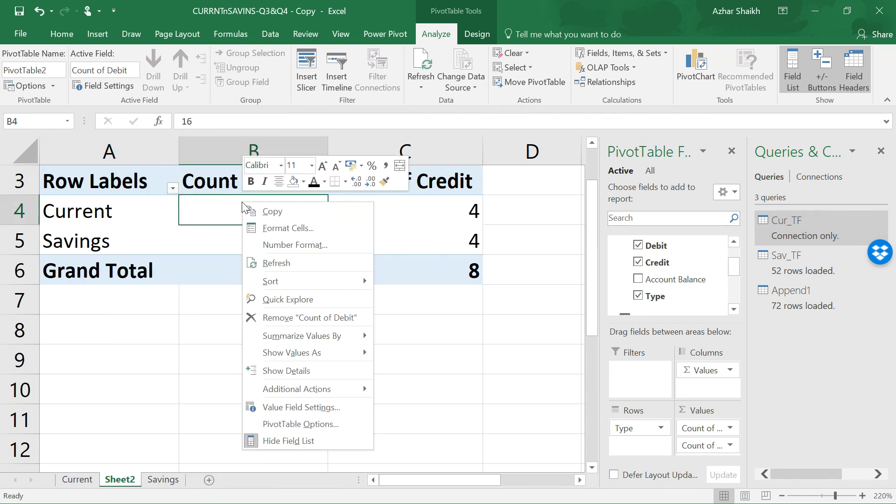
{"action": "mouse_move", "coordinate": [346, 276]}
{"action": "mouse_move", "coordinate": [363, 344]}
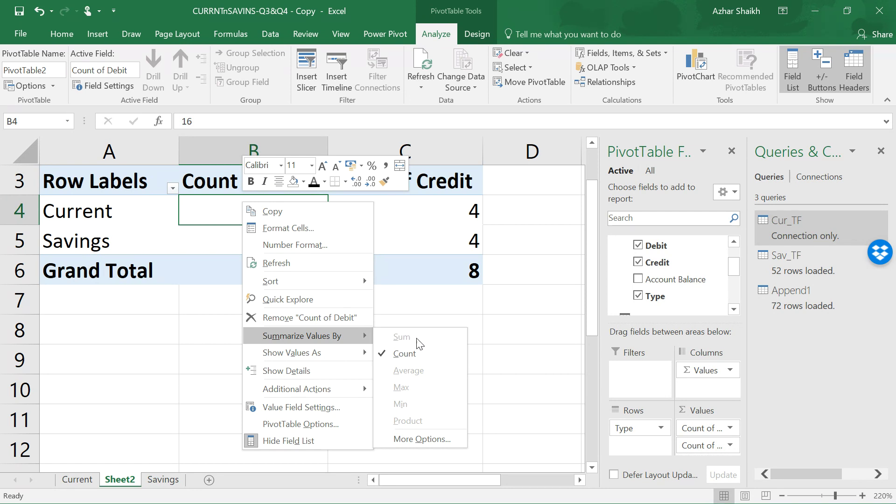
{"action": "left_click", "coordinate": [425, 206]}
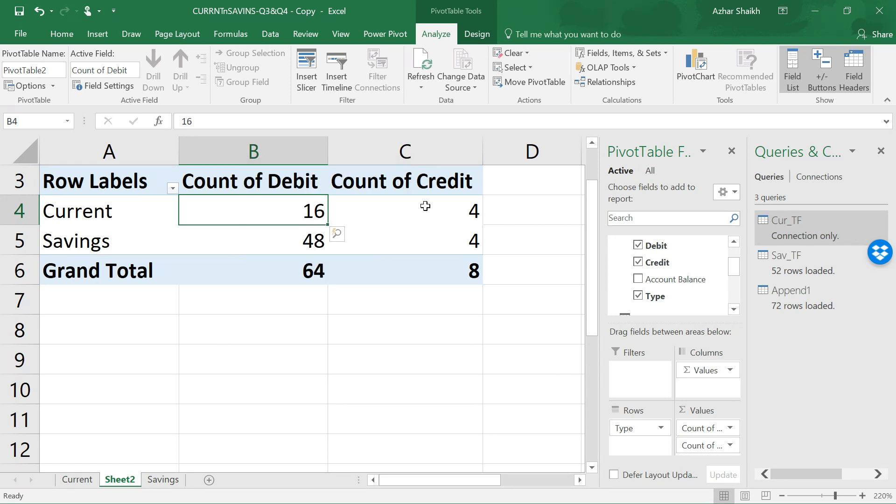
{"action": "left_click", "coordinate": [426, 205]}
{"action": "right_click", "coordinate": [427, 209]}
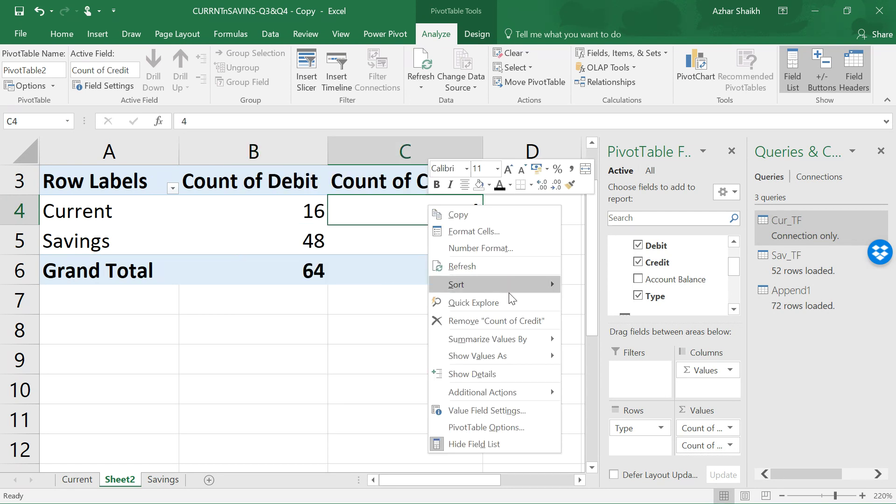
{"action": "mouse_move", "coordinate": [508, 288]}
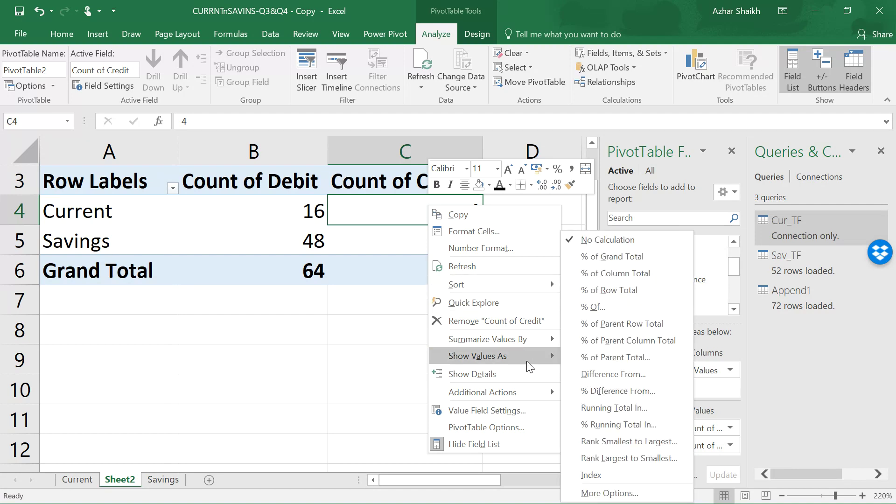
{"action": "mouse_move", "coordinate": [540, 344]}
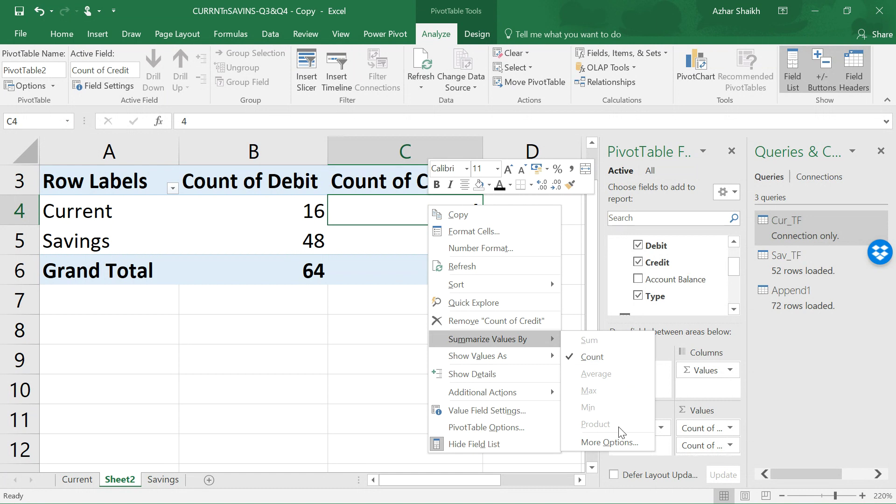
{"action": "left_click", "coordinate": [611, 441]}
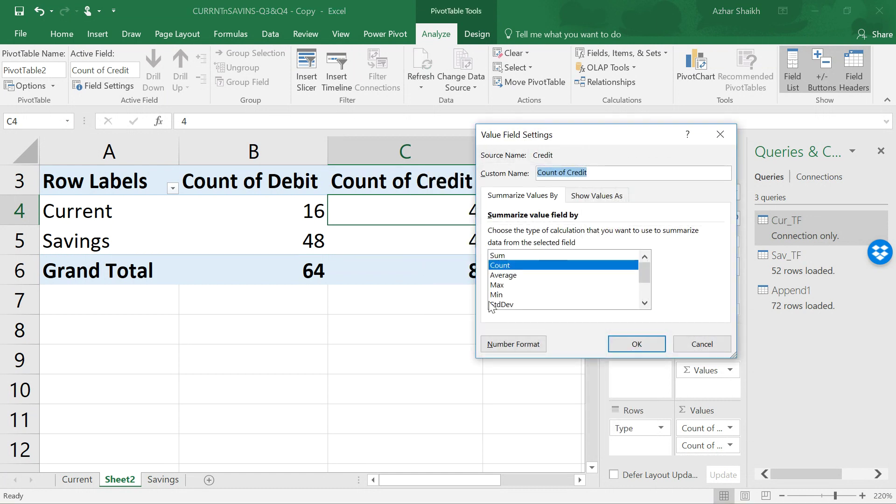
{"action": "left_click", "coordinate": [691, 344]}
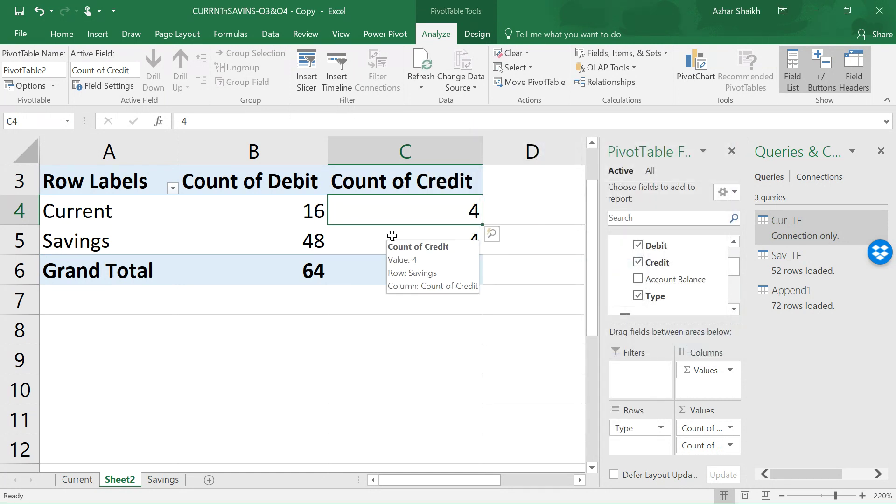
{"action": "right_click", "coordinate": [309, 210]}
{"action": "mouse_move", "coordinate": [425, 348]}
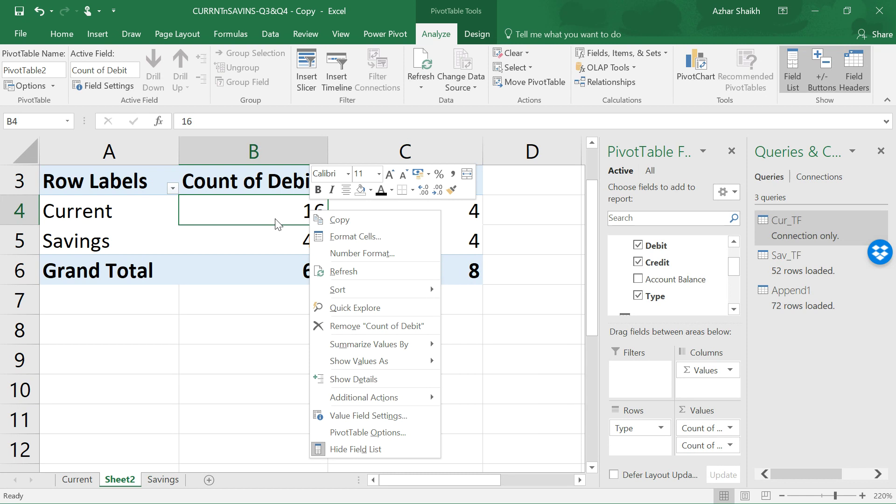
{"action": "left_click", "coordinate": [242, 221]}
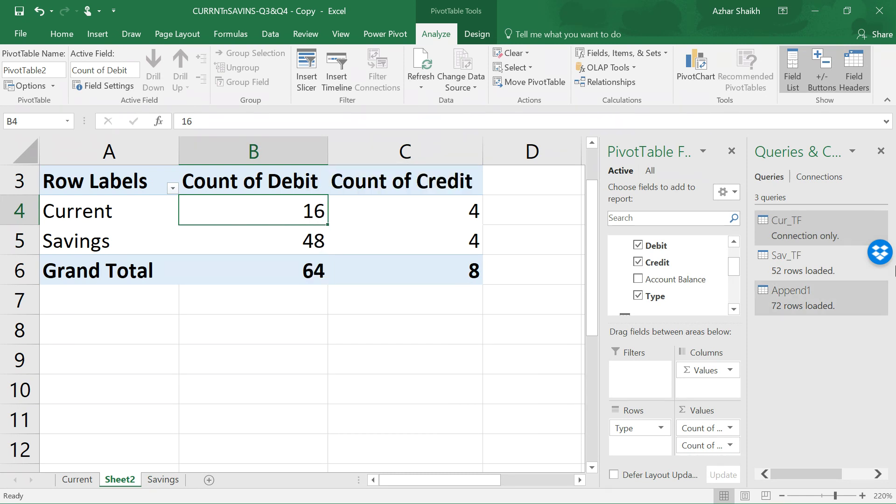
{"action": "double_click", "coordinate": [810, 225]}
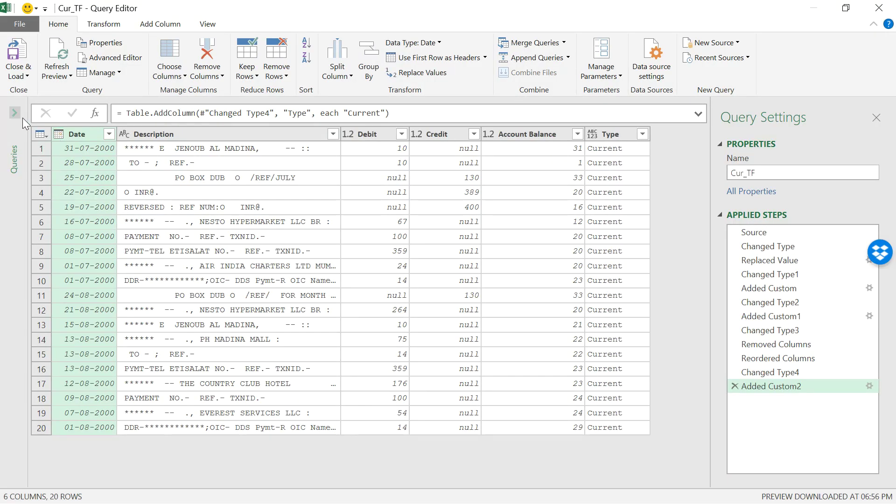
Step: Check the data types of Debit, Credit and Account Balance, then view Append1
{"action": "left_click", "coordinate": [14, 113]}
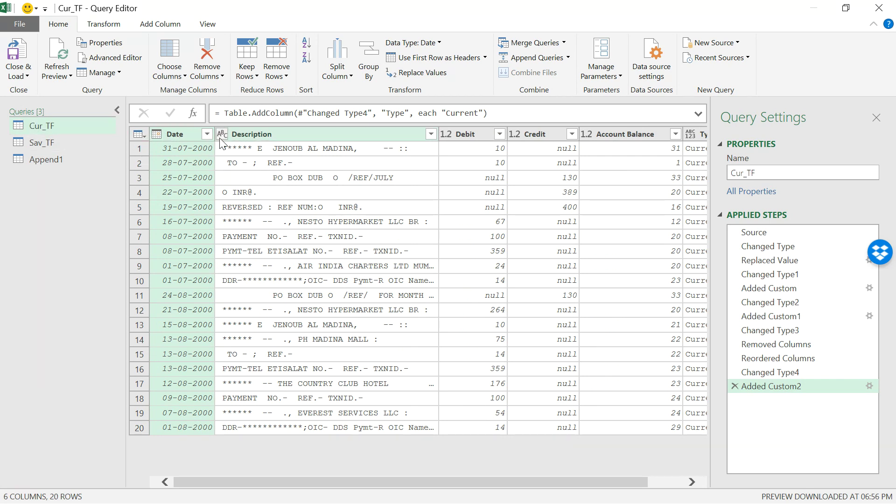
{"action": "left_click", "coordinate": [446, 134]}
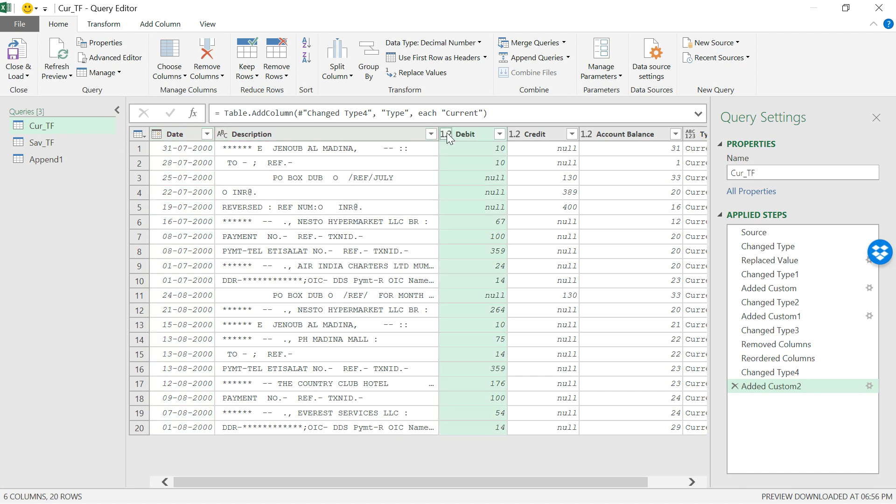
{"action": "left_click", "coordinate": [515, 134]}
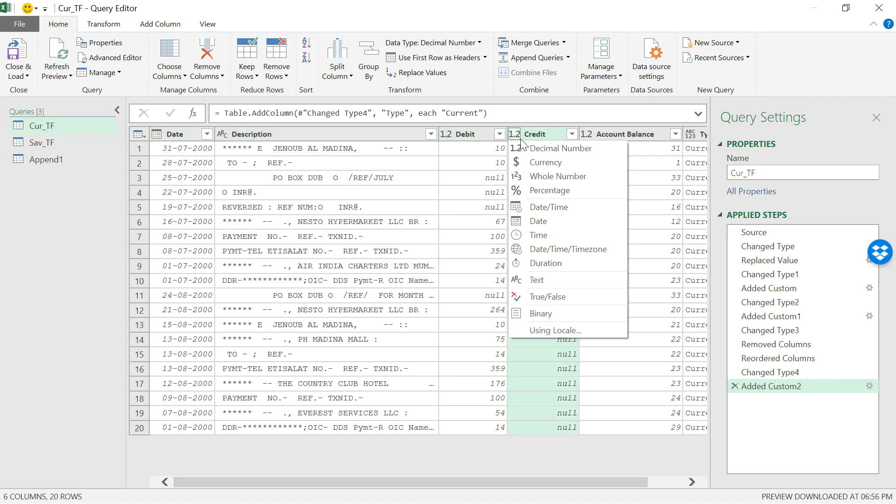
{"action": "left_click", "coordinate": [587, 134]}
{"action": "left_click", "coordinate": [587, 133]}
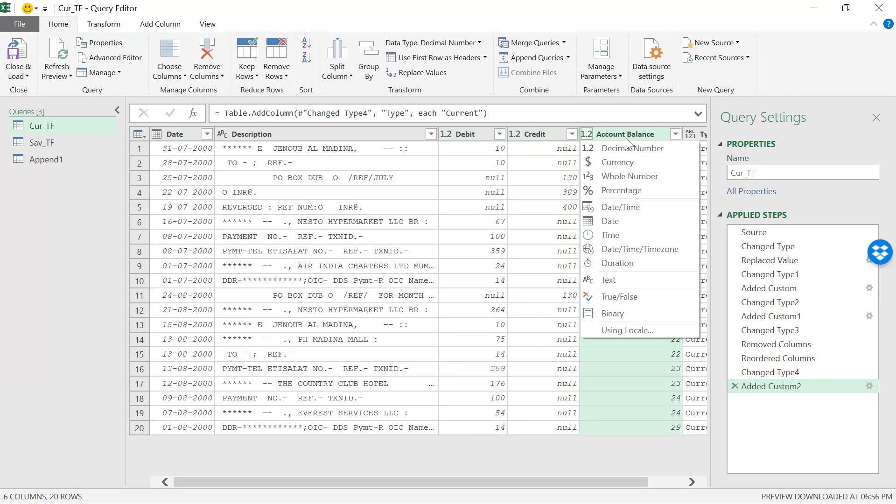
{"action": "left_click", "coordinate": [449, 479]}
{"action": "left_click_drag", "start_coordinate": [448, 478], "coordinate": [517, 485]}
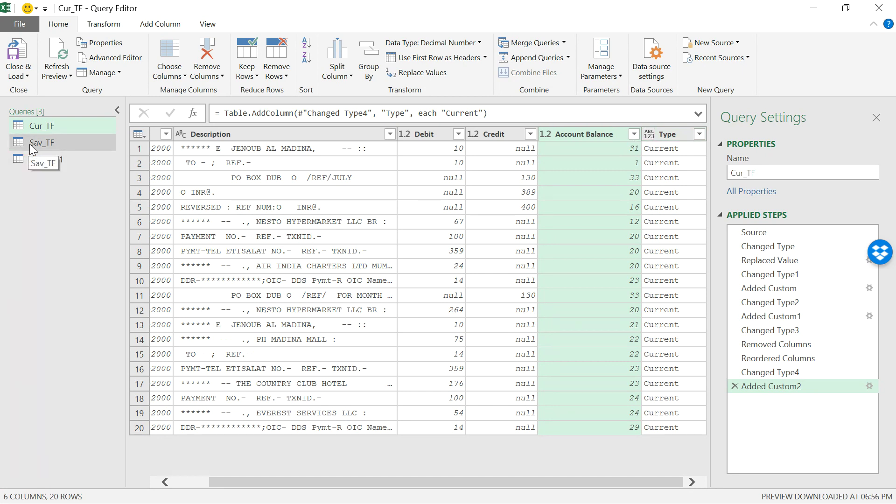
{"action": "left_click", "coordinate": [39, 159]}
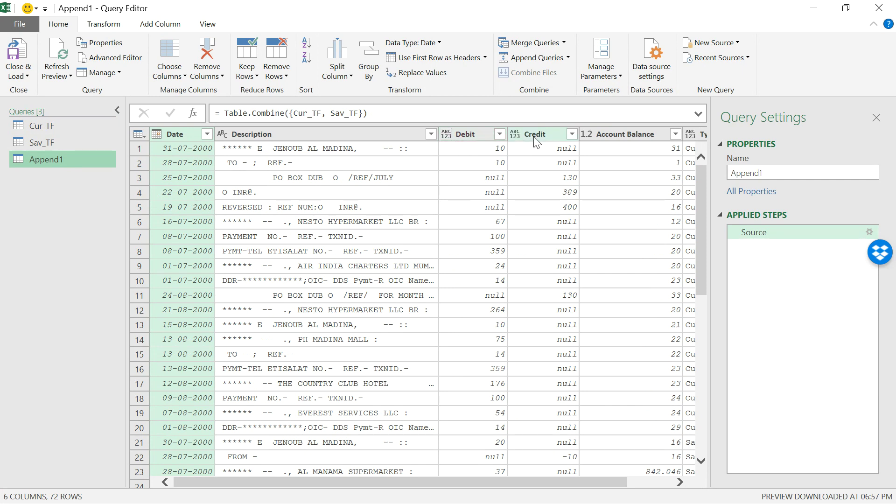
Step: Set Sav_TF's Debit and Credit columns to Decimal Number
{"action": "left_click", "coordinate": [46, 142]}
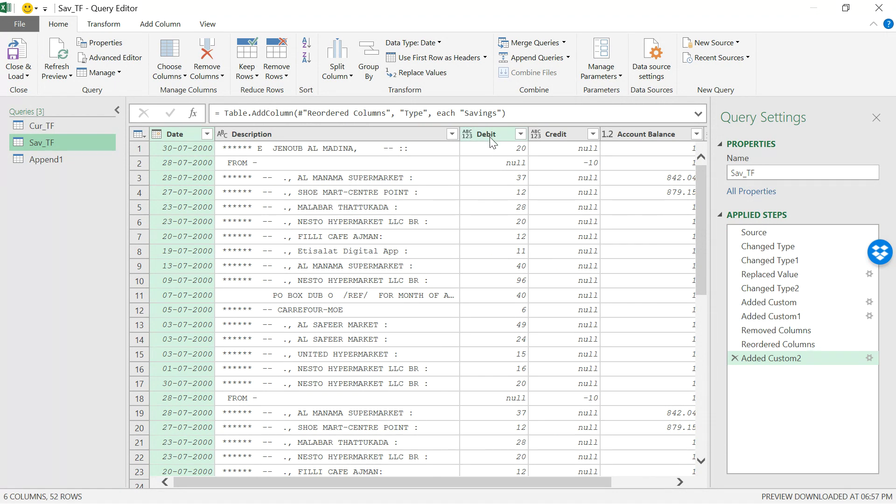
{"action": "mouse_move", "coordinate": [497, 482]}
{"action": "left_mouse_down"}
{"action": "mouse_move", "coordinate": [562, 482]}
{"action": "mouse_move", "coordinate": [493, 483]}
{"action": "left_mouse_up"}
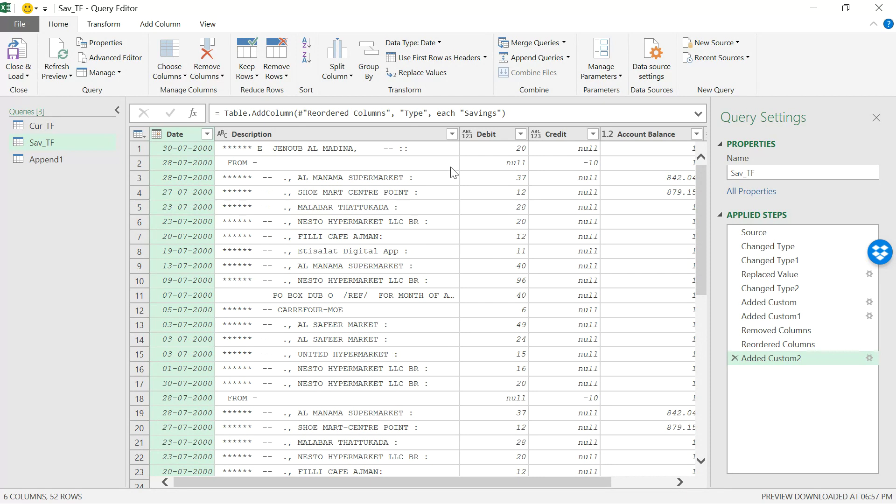
{"action": "left_click", "coordinate": [469, 134]}
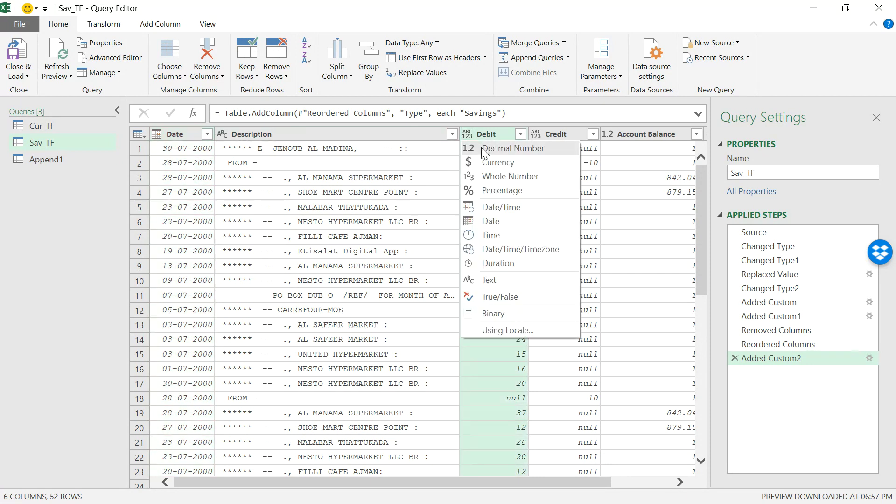
{"action": "left_click", "coordinate": [482, 148]}
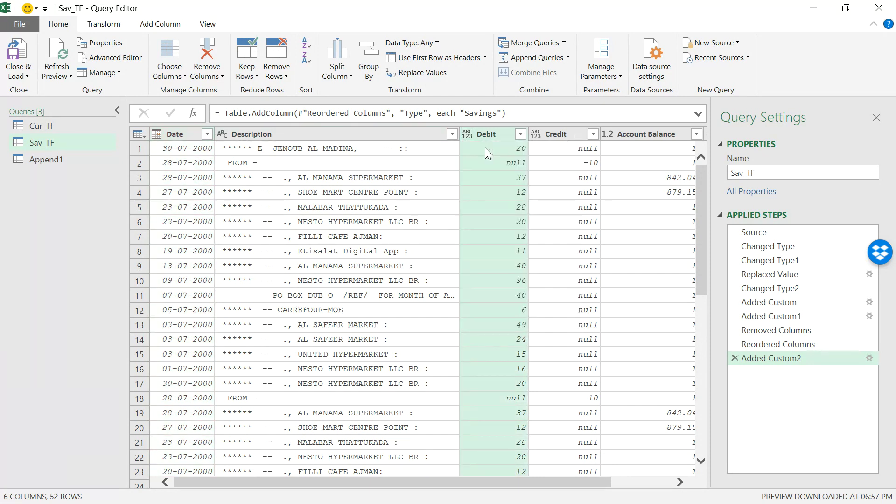
{"action": "left_click", "coordinate": [539, 134]}
{"action": "left_click", "coordinate": [542, 145]}
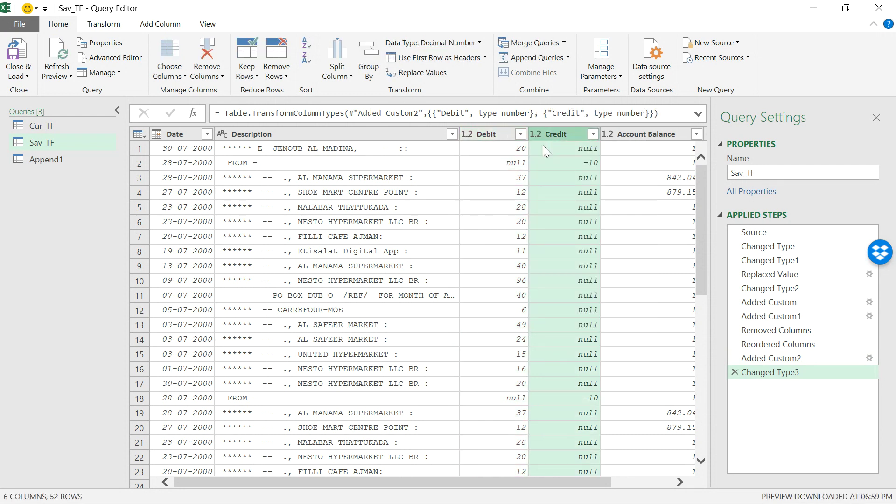
Step: Select Append1 and Close & Load the queries back into the workbook
{"action": "left_click", "coordinate": [58, 158]}
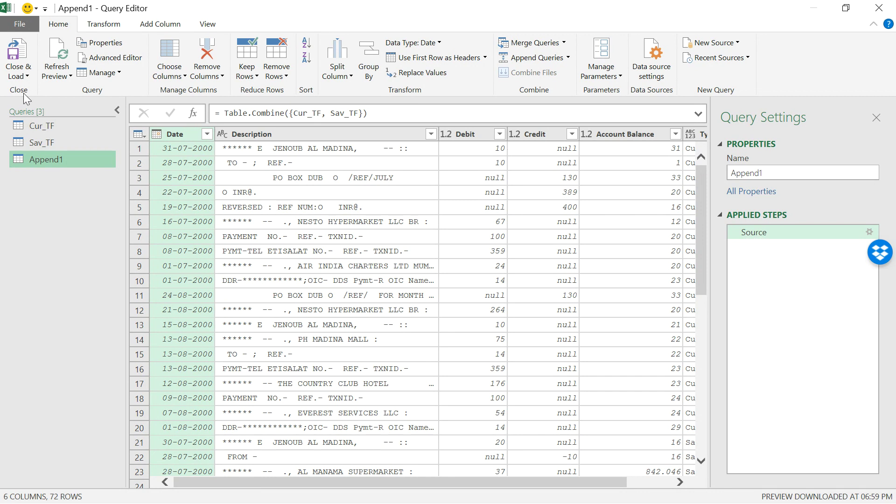
{"action": "left_click", "coordinate": [18, 24]}
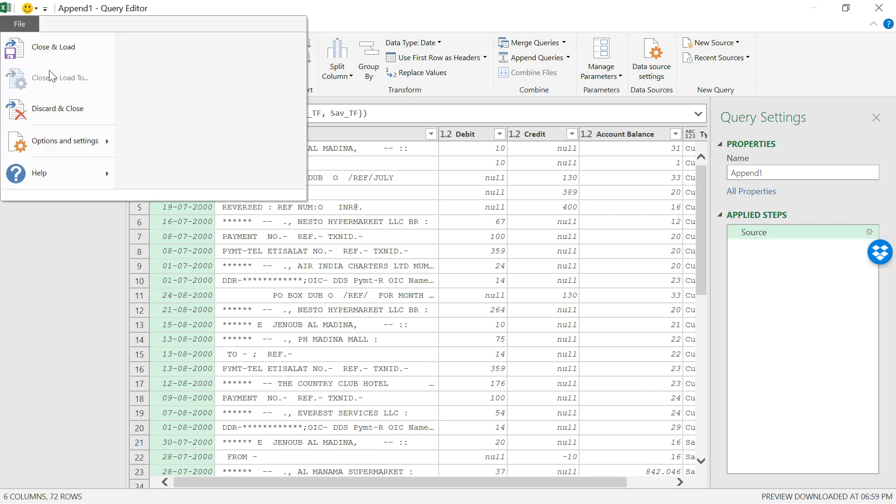
{"action": "left_click", "coordinate": [53, 52]}
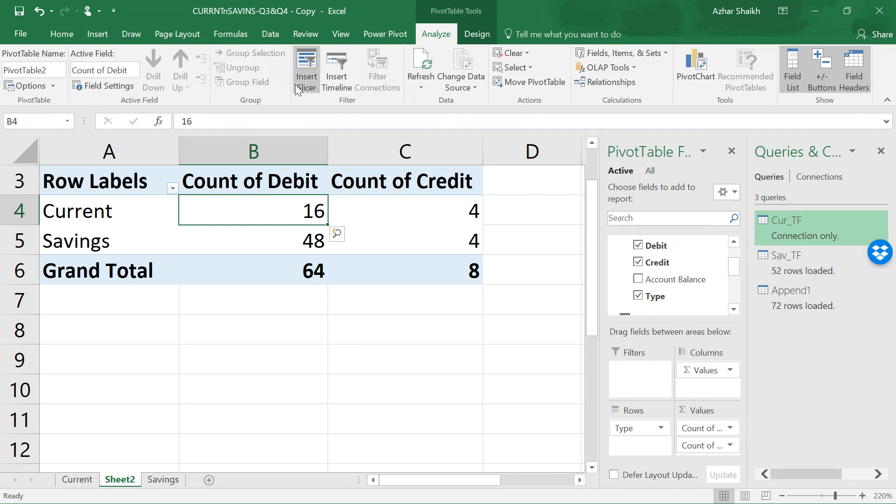
Step: Refresh all queries and the PivotTable from the Data tab
{"action": "left_click", "coordinate": [275, 35]}
{"action": "left_click", "coordinate": [234, 88]}
{"action": "left_click", "coordinate": [251, 101]}
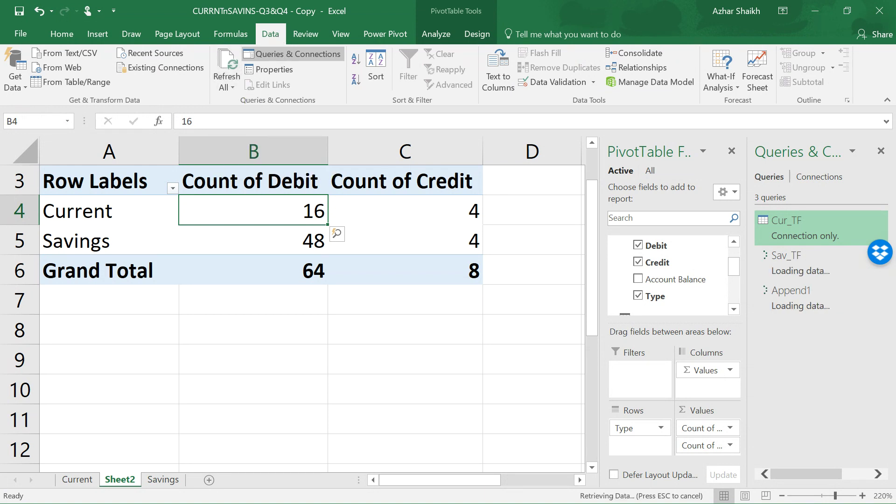
Step: Summarize Debit and Credit by Sum instead of Count in the PivotTable
{"action": "right_click", "coordinate": [248, 211]}
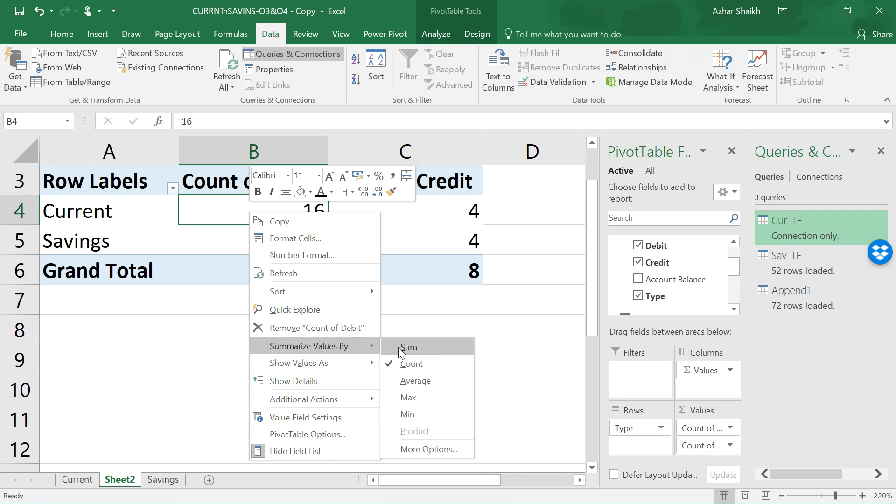
{"action": "left_click", "coordinate": [418, 349]}
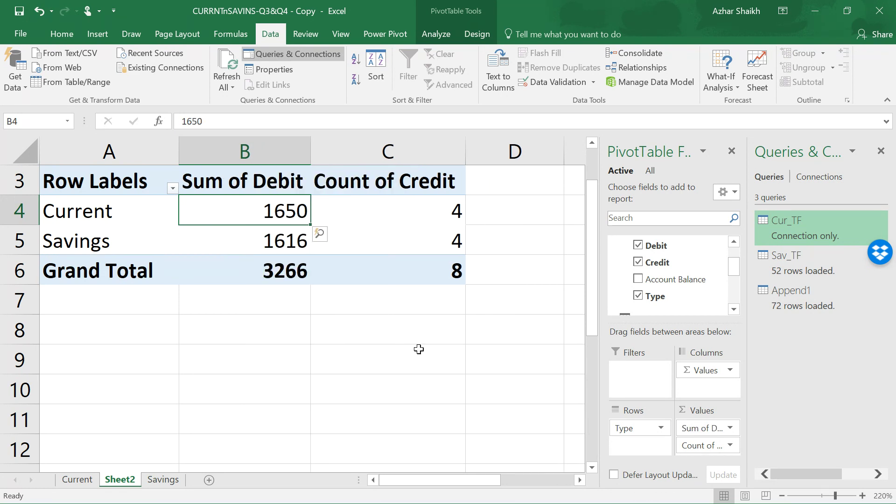
{"action": "right_click", "coordinate": [411, 219]}
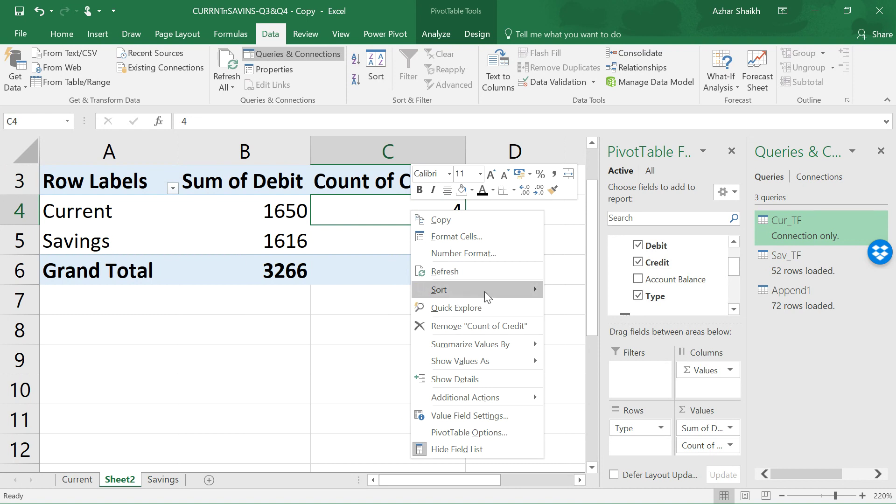
{"action": "mouse_move", "coordinate": [495, 345]}
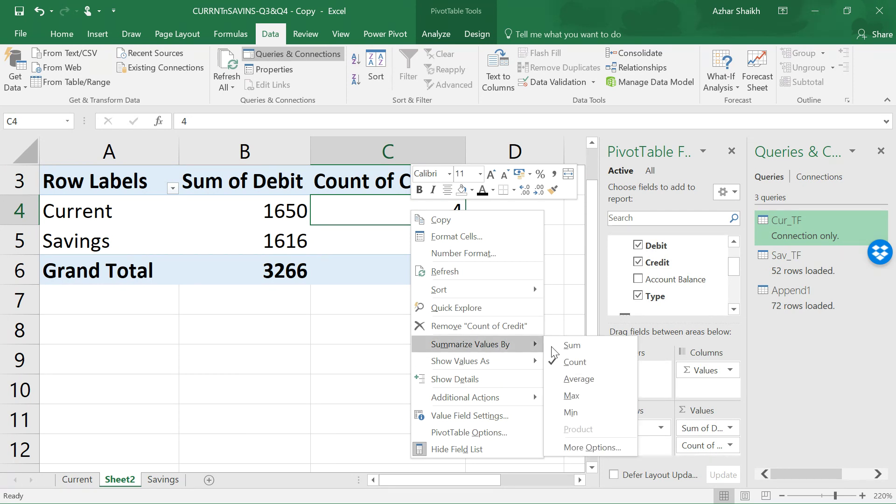
{"action": "left_click", "coordinate": [587, 345]}
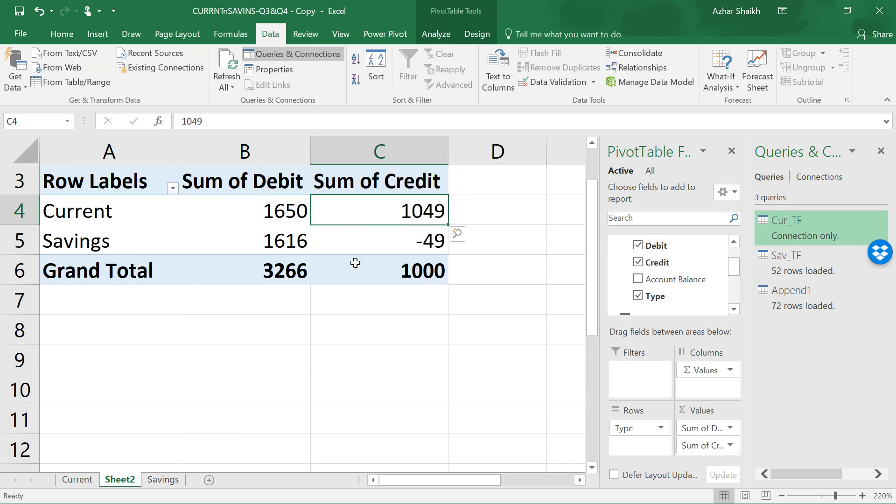
{"action": "scroll", "coordinate": [386, 272], "scroll_direction": "up", "scroll_amount": 1}
{"action": "mouse_move", "coordinate": [368, 296]}
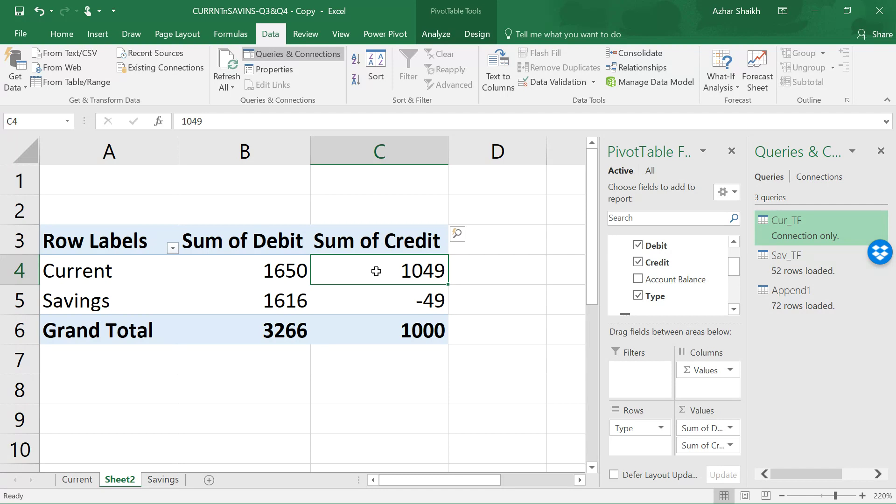
Step: Move the Savings sheet tab so it sits between Current and Sheet2
{"action": "mouse_move", "coordinate": [376, 271]}
{"action": "mouse_move", "coordinate": [326, 294]}
{"action": "left_click", "coordinate": [158, 481]}
{"action": "left_click_drag", "start_coordinate": [138, 486], "coordinate": [123, 483]}
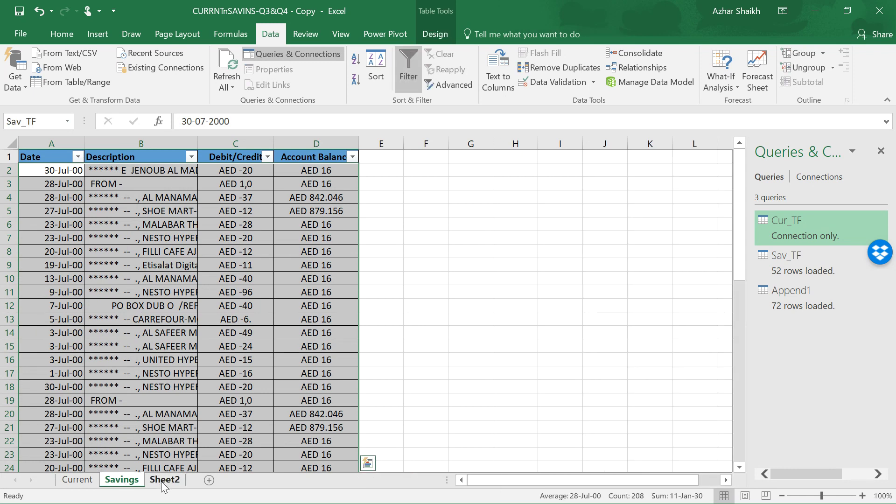
Step: Compare the Sheet2 pivot's Current debit total 1650 against the Current and Savings sheets
{"action": "left_click", "coordinate": [164, 480]}
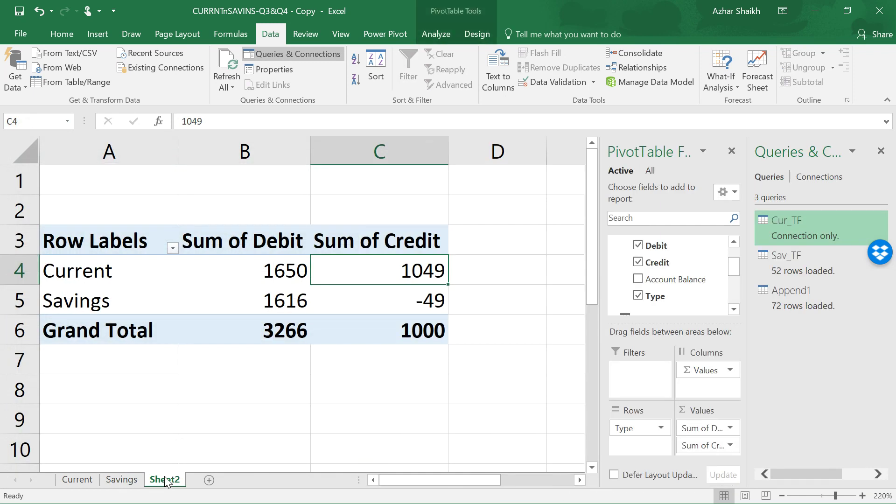
{"action": "left_click", "coordinate": [78, 481]}
{"action": "left_click", "coordinate": [121, 481]}
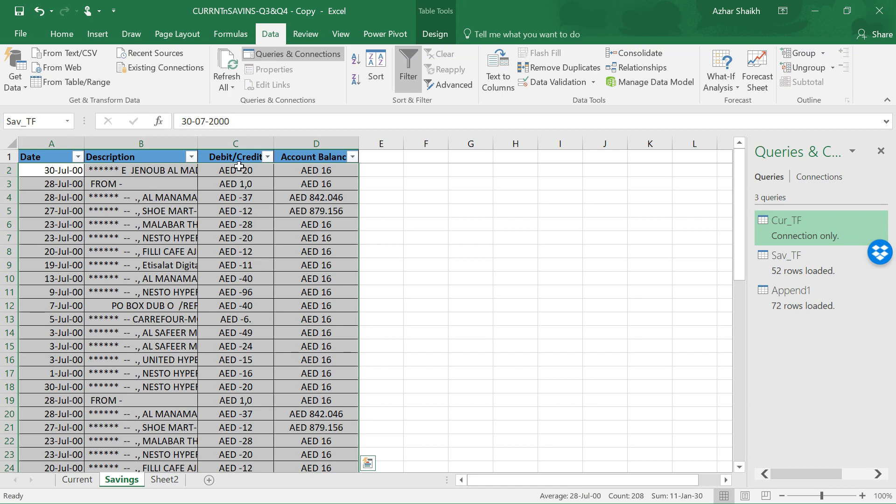
{"action": "left_click", "coordinate": [164, 481]}
{"action": "left_click", "coordinate": [265, 271]}
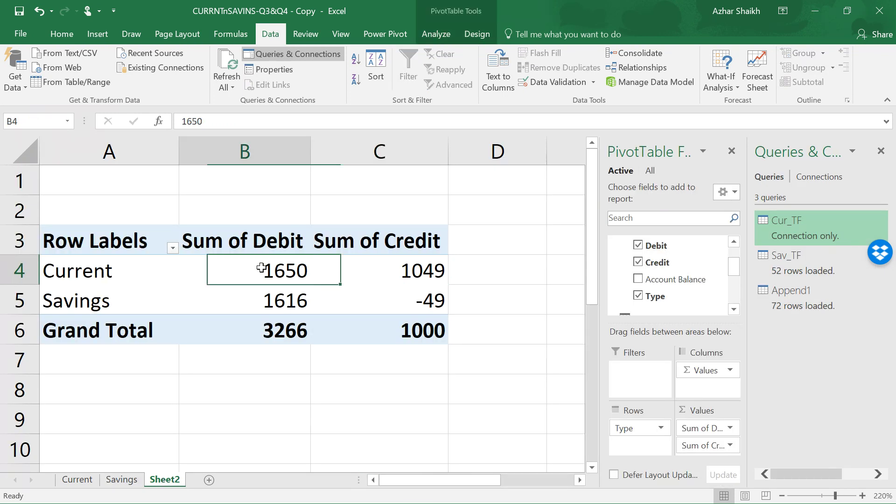
{"action": "left_click", "coordinate": [121, 480]}
{"action": "left_click", "coordinate": [77, 480]}
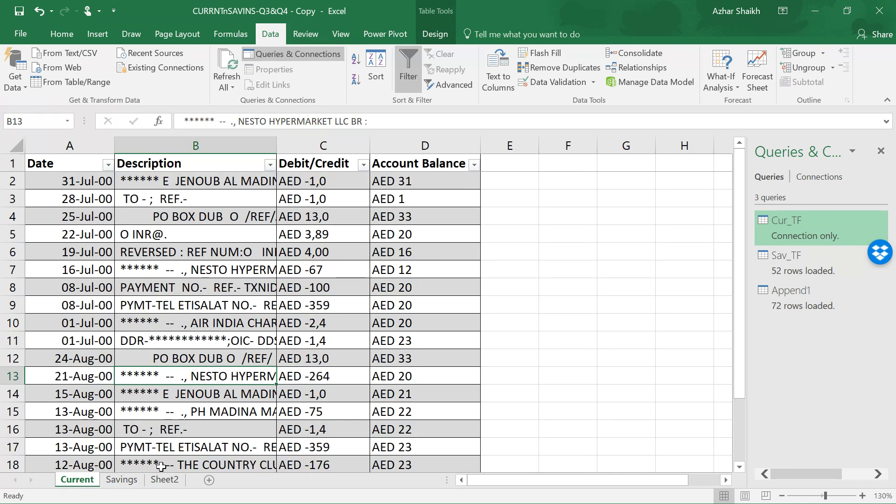
{"action": "left_click", "coordinate": [123, 480]}
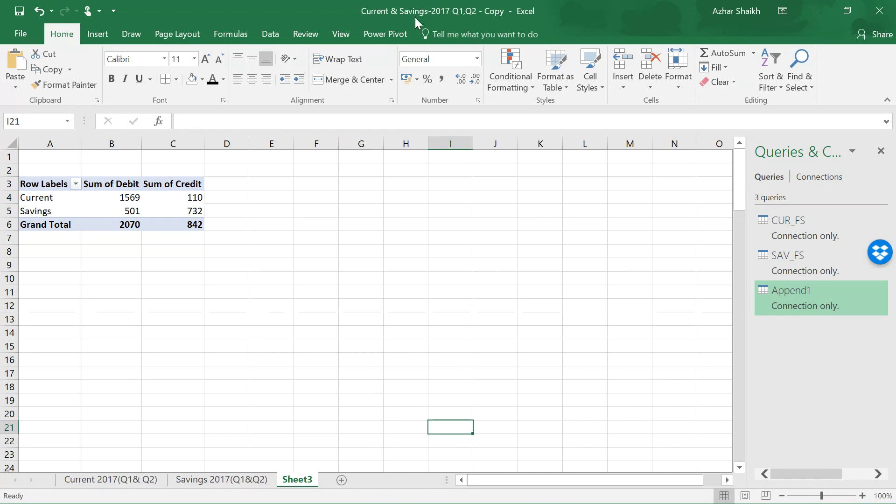
Step: Review the Current 2017(Q1& Q2) and Savings 2017(Q1&Q2) sheets
{"action": "left_click", "coordinate": [122, 479]}
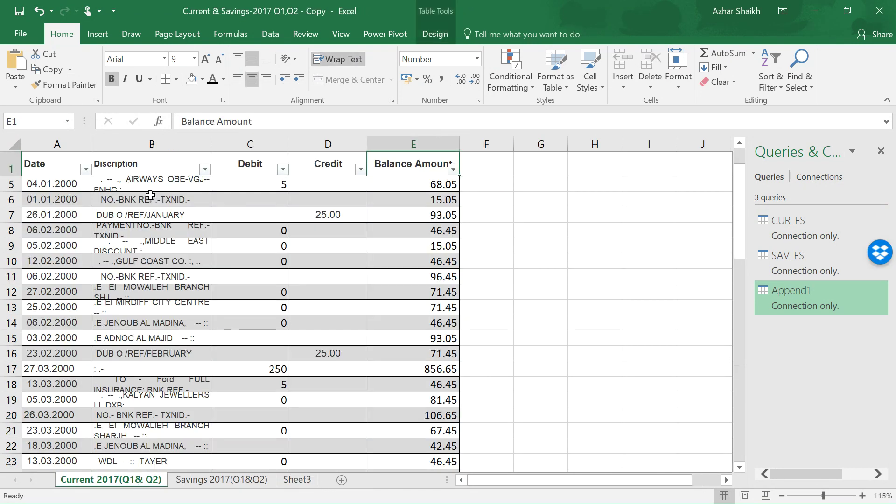
{"action": "scroll", "coordinate": [151, 240], "scroll_direction": "up", "scroll_amount": 1}
{"action": "left_click", "coordinate": [222, 480]}
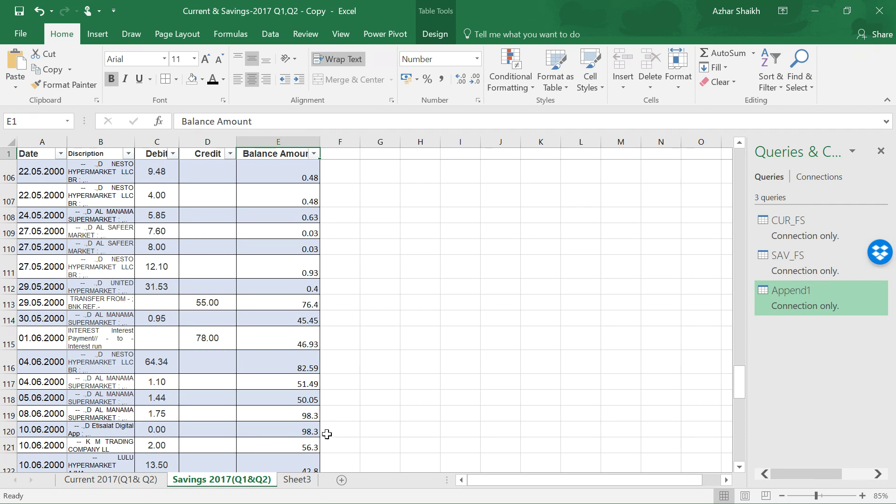
Step: Switch from the CURRNTnSAVINS-Q3&Q4 workbook to the PowerPoint title slide on appending data
{"action": "key", "text": "alt+Tab"}
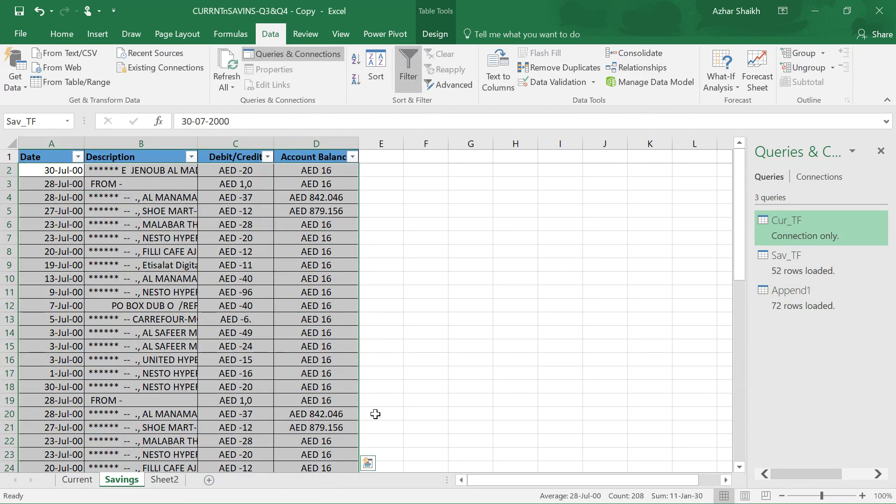
{"action": "key", "text": "alt+Tab"}
{"action": "left_click", "coordinate": [620, 203]}
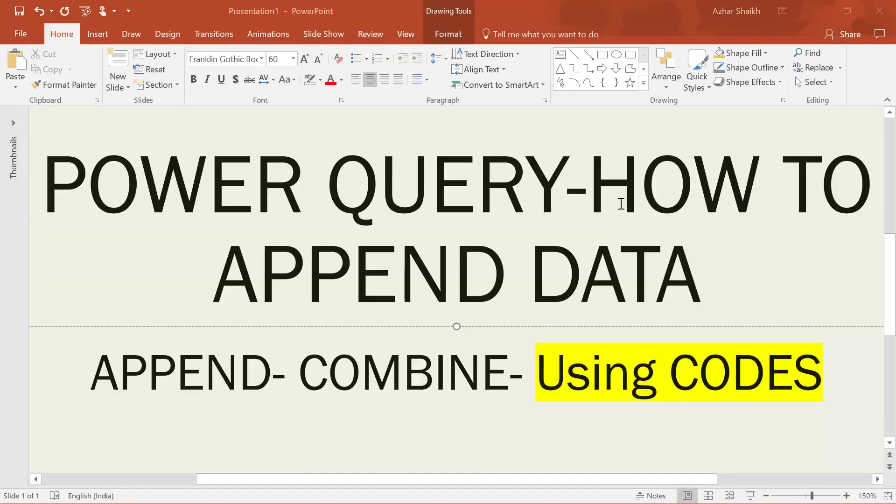
{"action": "key", "text": "alt+Tab"}
{"action": "key", "text": "Escape"}
{"action": "key", "text": "alt+Tab"}
{"action": "left_click", "coordinate": [250, 302]}
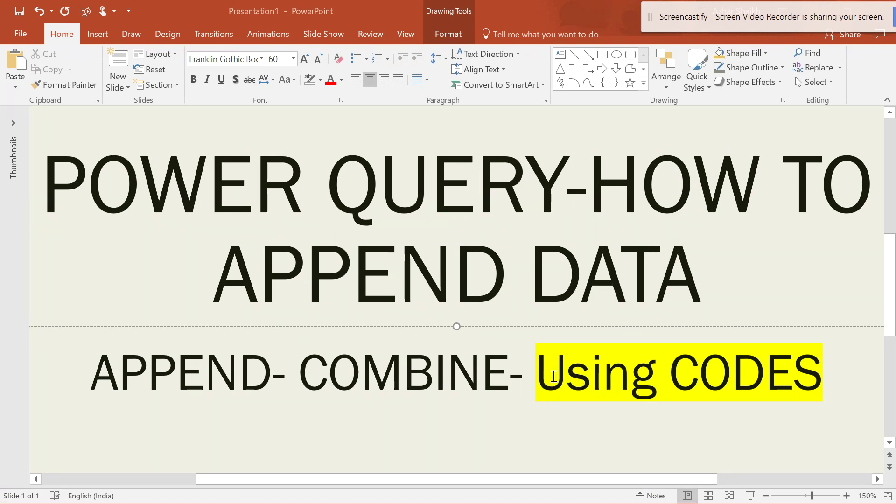
{"action": "left_click_drag", "start_coordinate": [536, 371], "coordinate": [780, 384]}
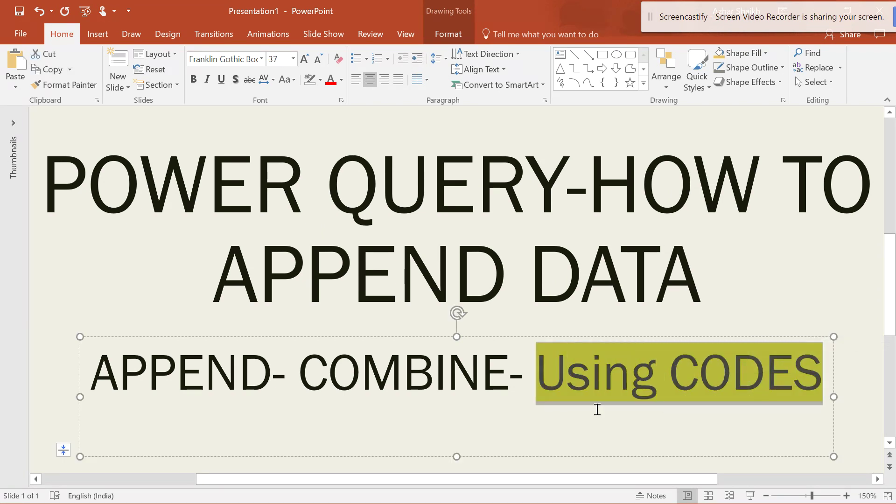
{"action": "key", "text": "Right"}
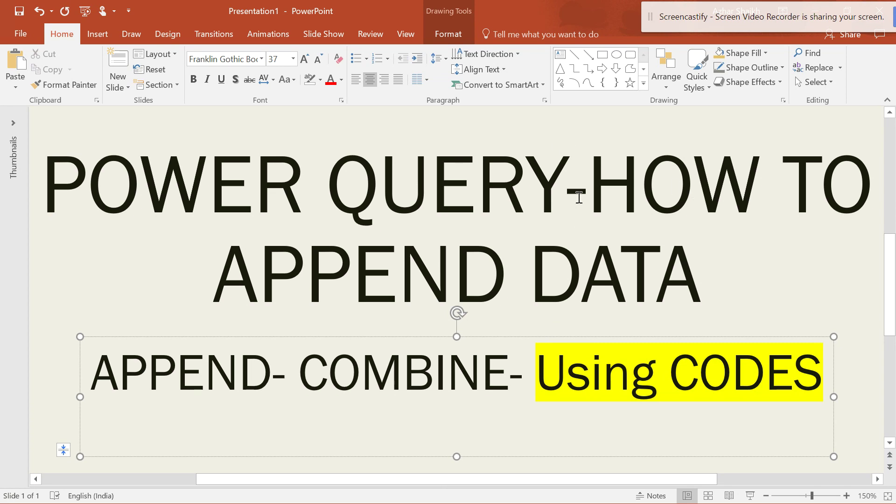
{"action": "mouse_move", "coordinate": [667, 12]}
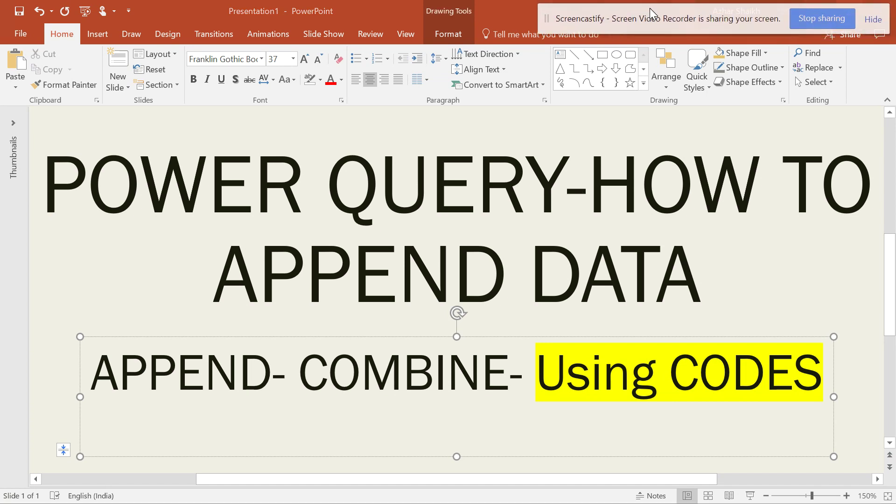